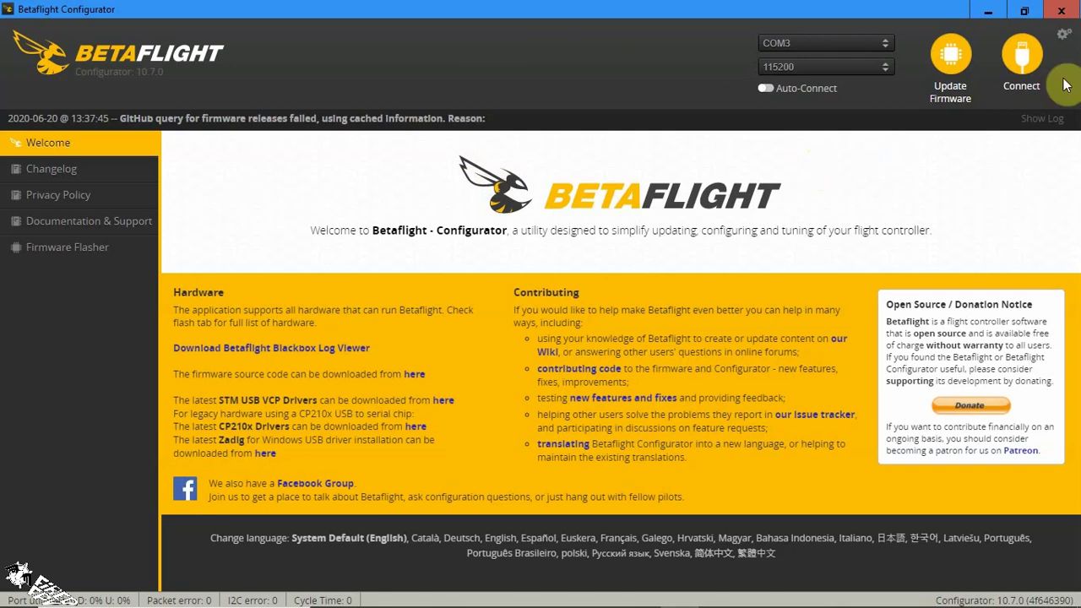
Step: Connect to the flight controller on COM3 at 115200 and open its Configuration page
click(1022, 55)
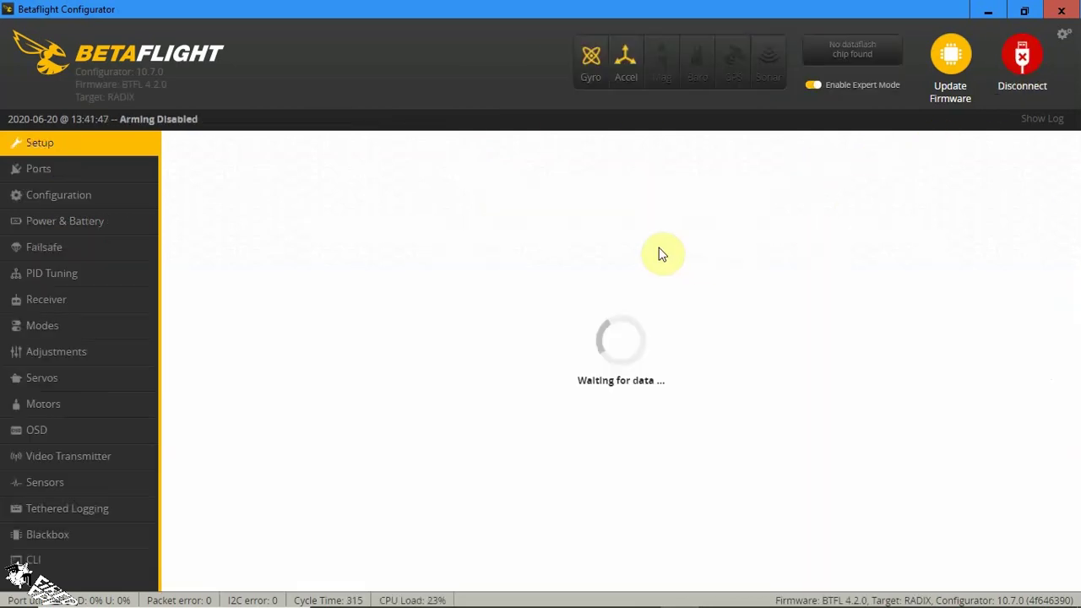
click(118, 171)
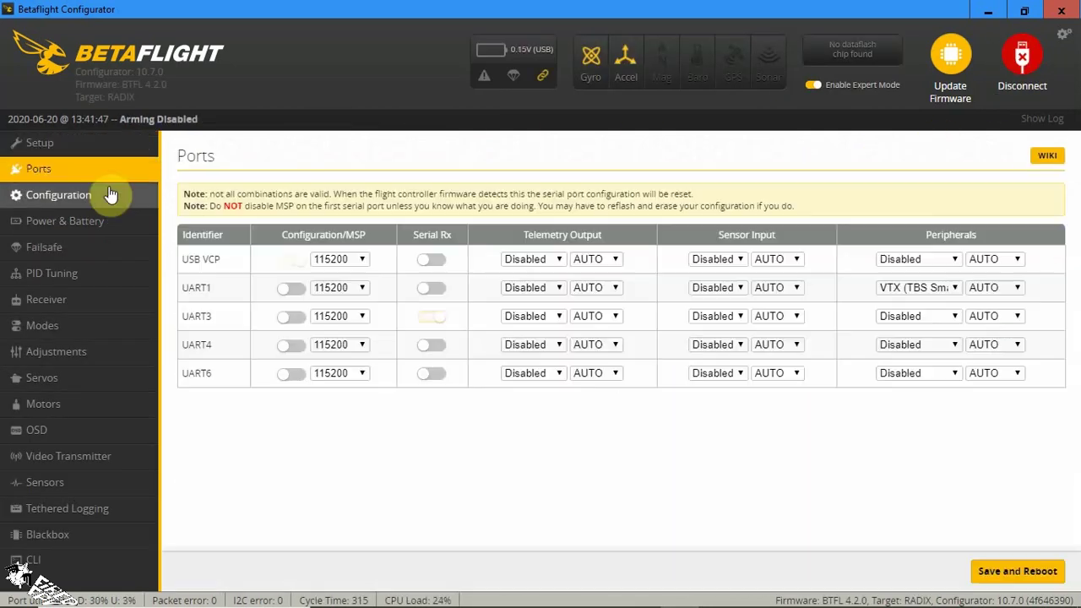
click(107, 194)
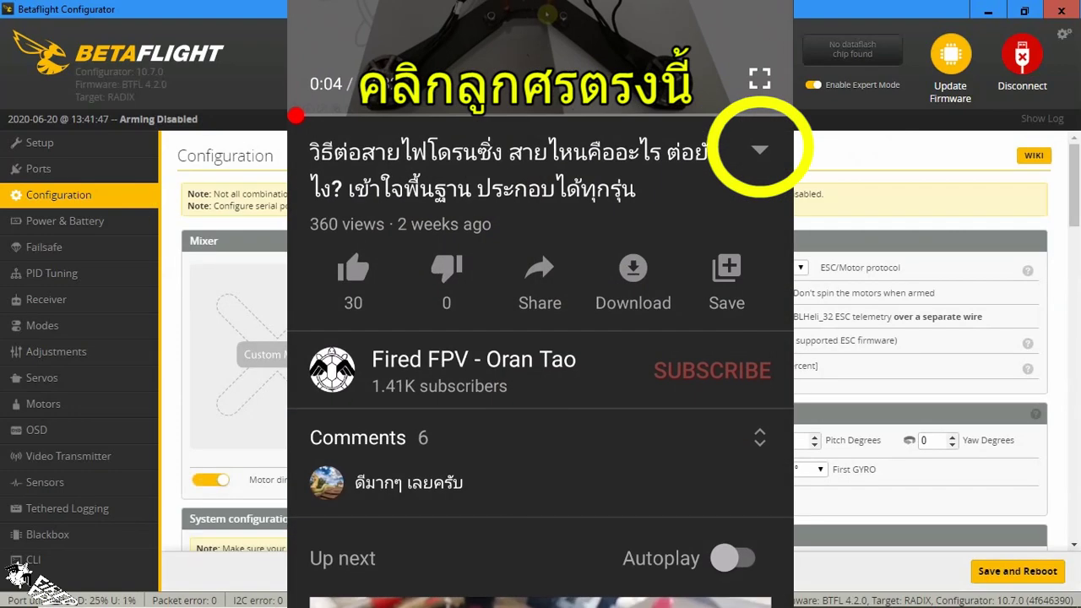
click(760, 150)
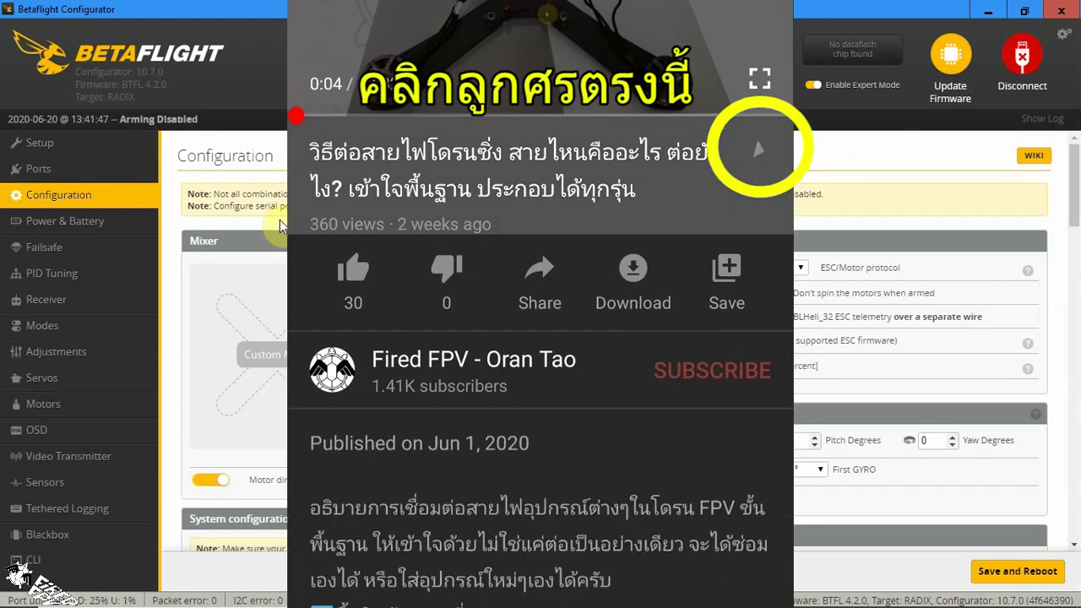
drag(593, 559, 614, 420)
drag(544, 583, 566, 497)
drag(358, 362, 503, 330)
drag(605, 452, 631, 352)
click(425, 262)
drag(425, 261, 574, 296)
click(342, 241)
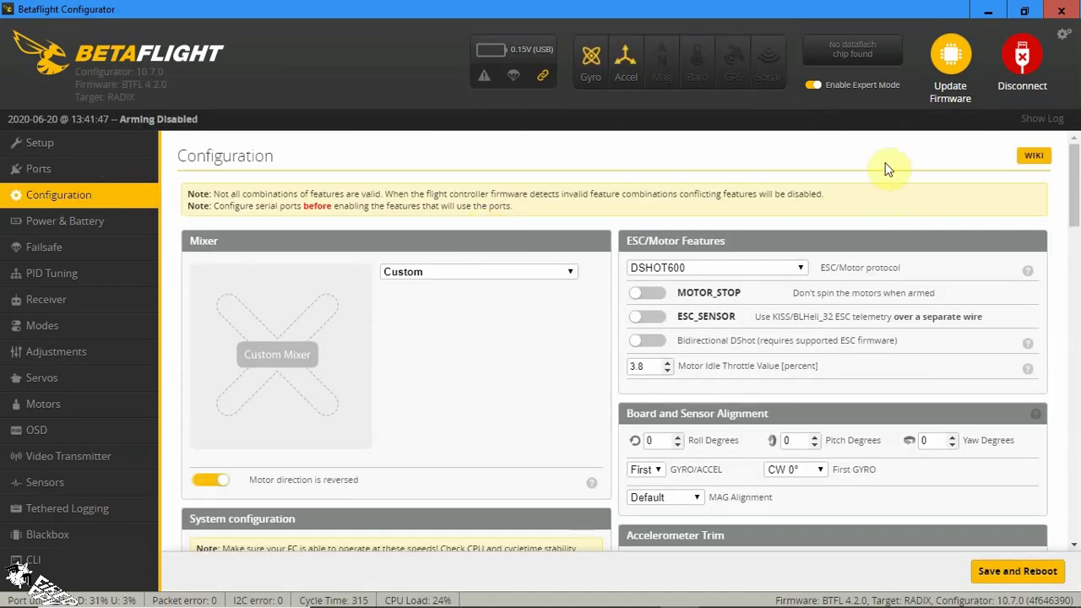
Step: Turn Expert Mode off and try the application option that permanently enables it
click(814, 86)
click(1063, 34)
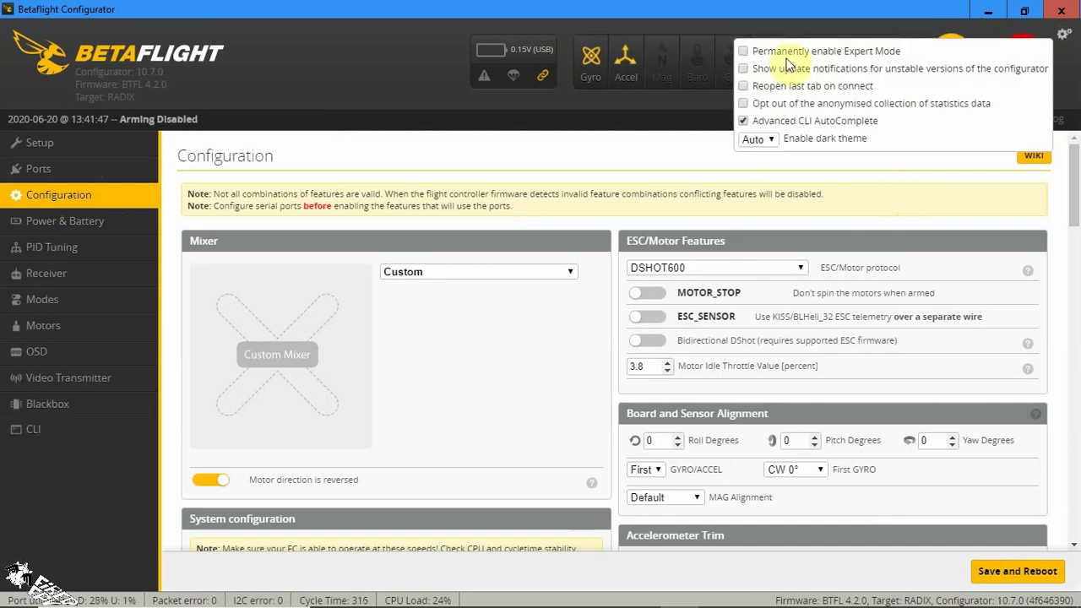
click(746, 53)
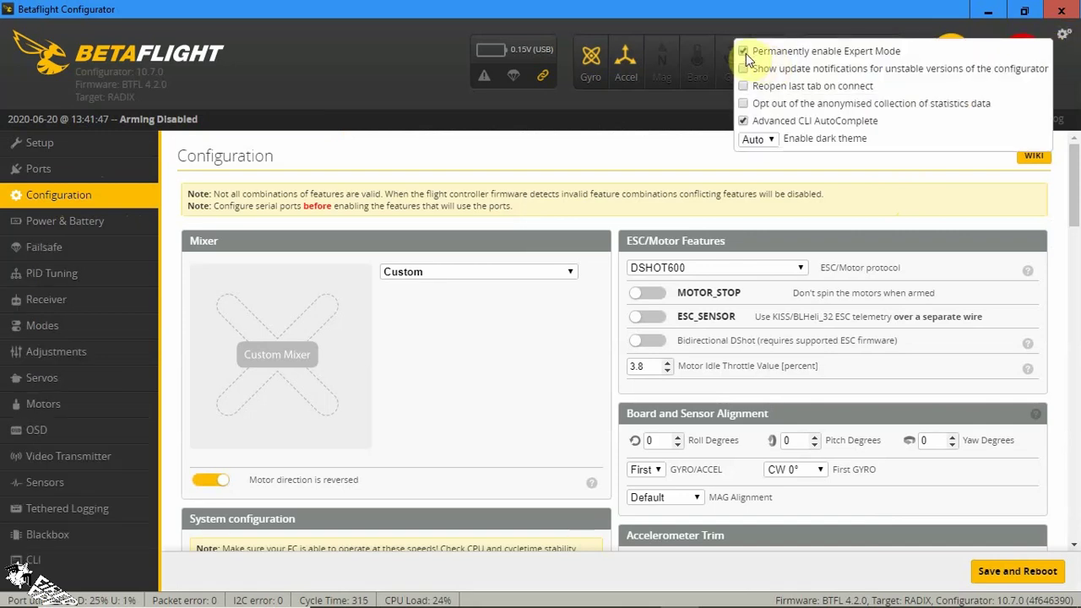
click(746, 54)
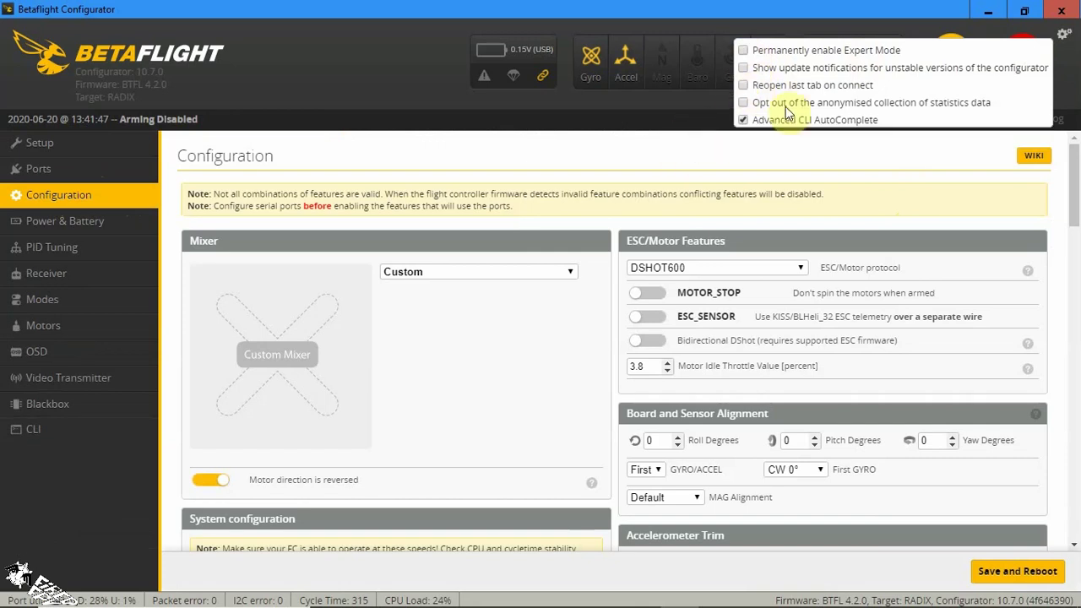
Step: Toggle Expert Mode for the connected flight controller and leave it enabled
click(814, 88)
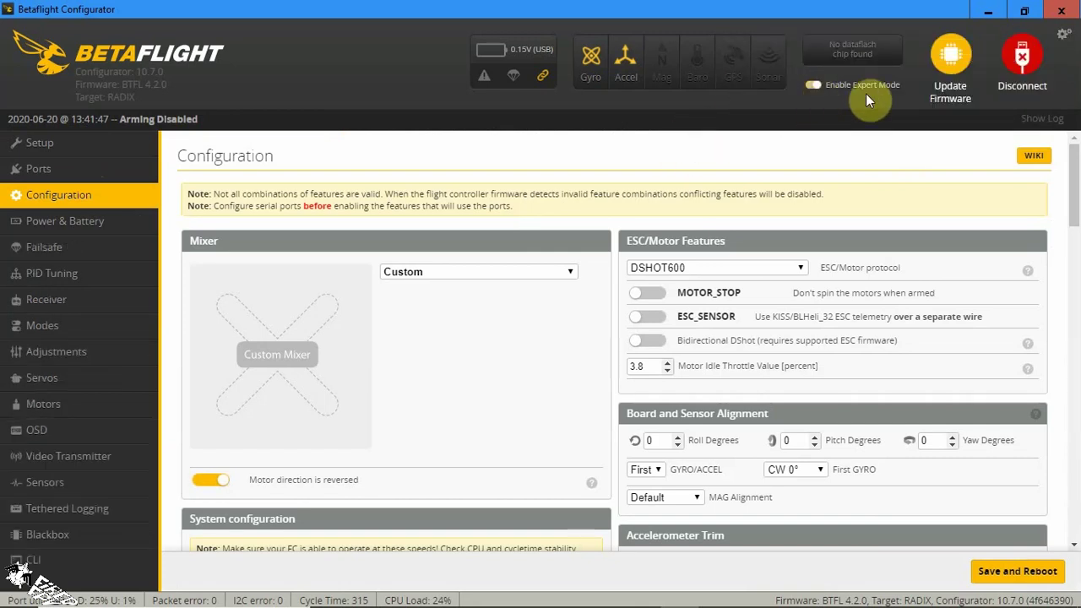
click(813, 88)
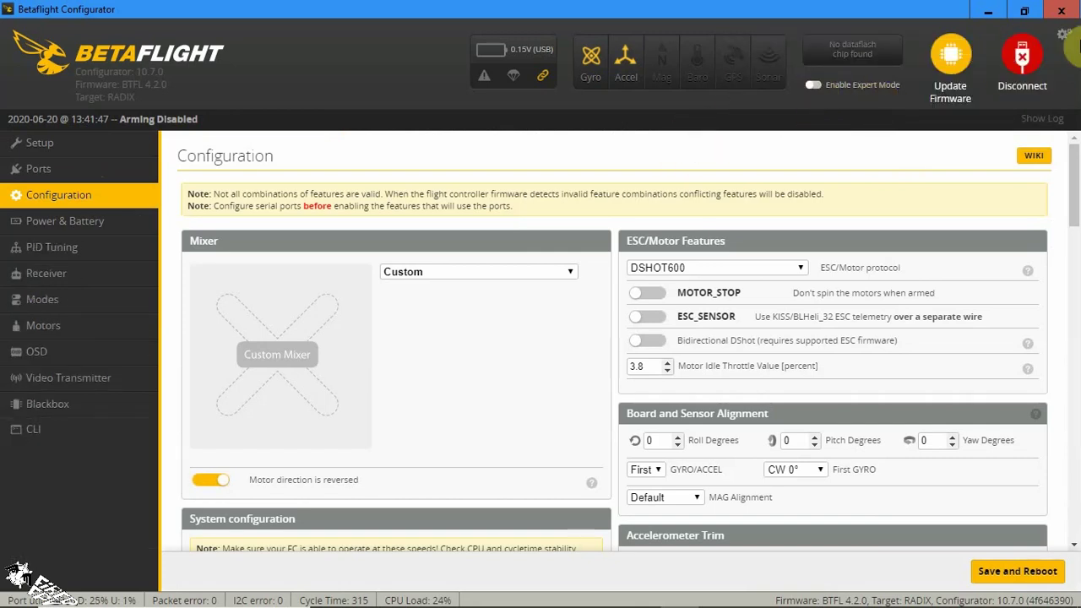
click(1063, 33)
click(818, 95)
click(813, 86)
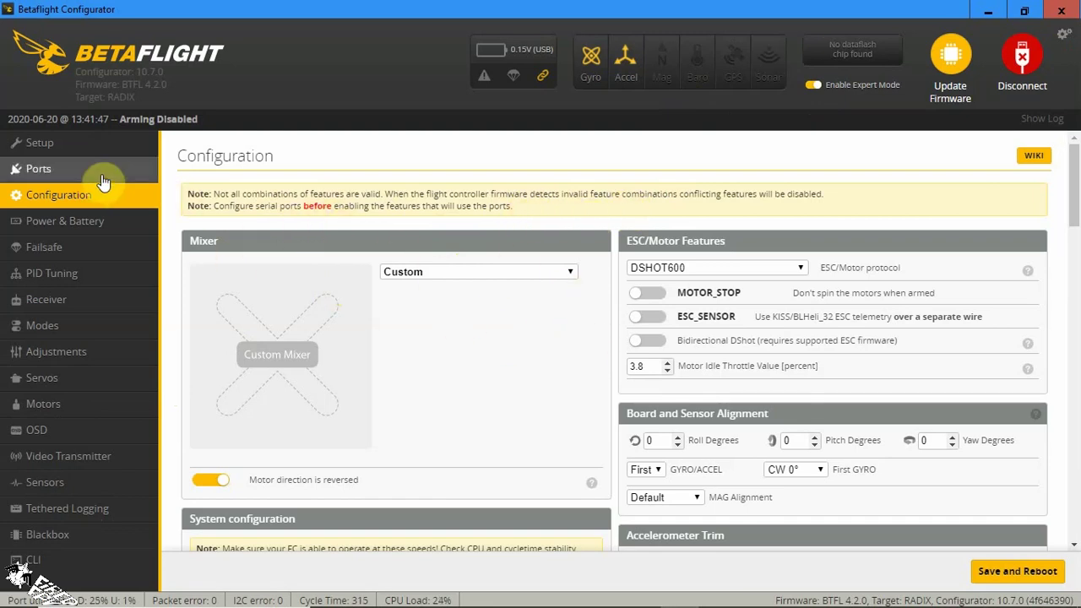
Step: Revisit the serial port settings and set the mixer on the Configuration page to Quad X
click(38, 171)
click(132, 194)
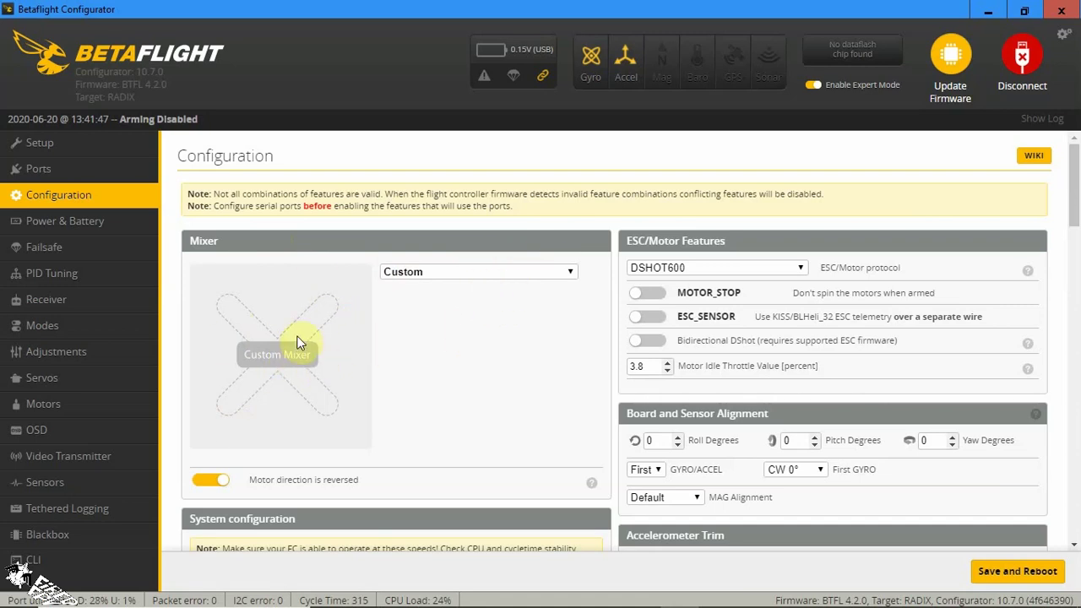
click(433, 280)
scroll(555, 327, up, 2)
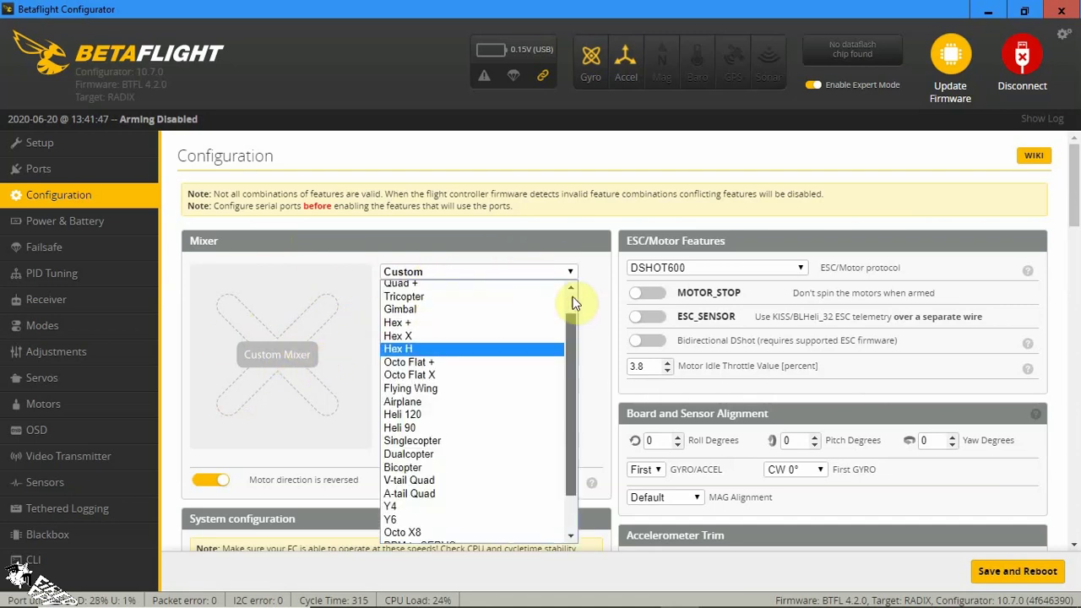
click(482, 287)
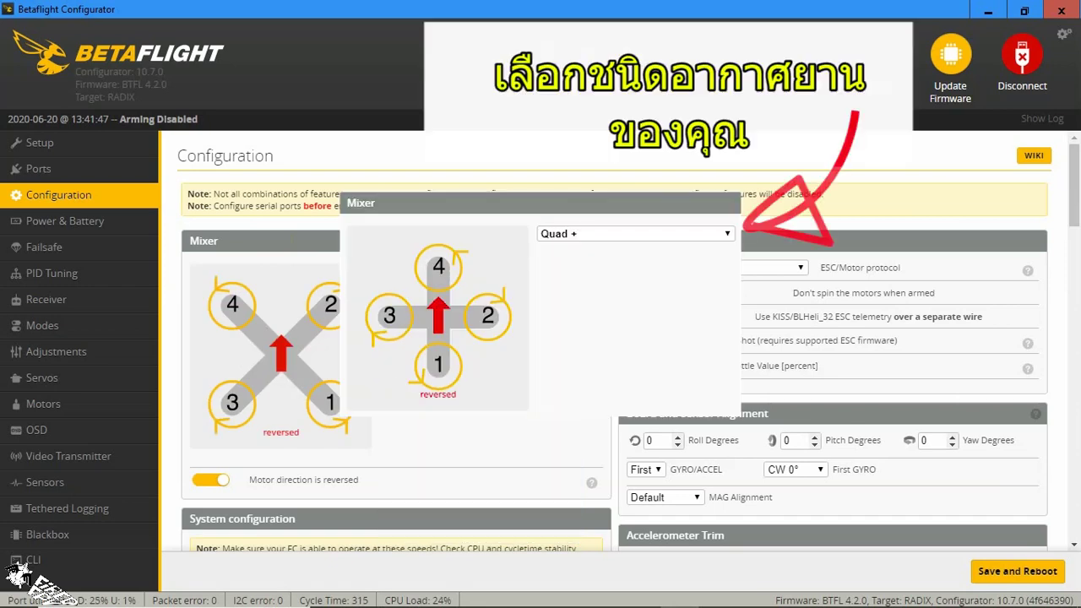
Step: Try switching the reversed motor direction off and back on, and consult its help note
click(215, 480)
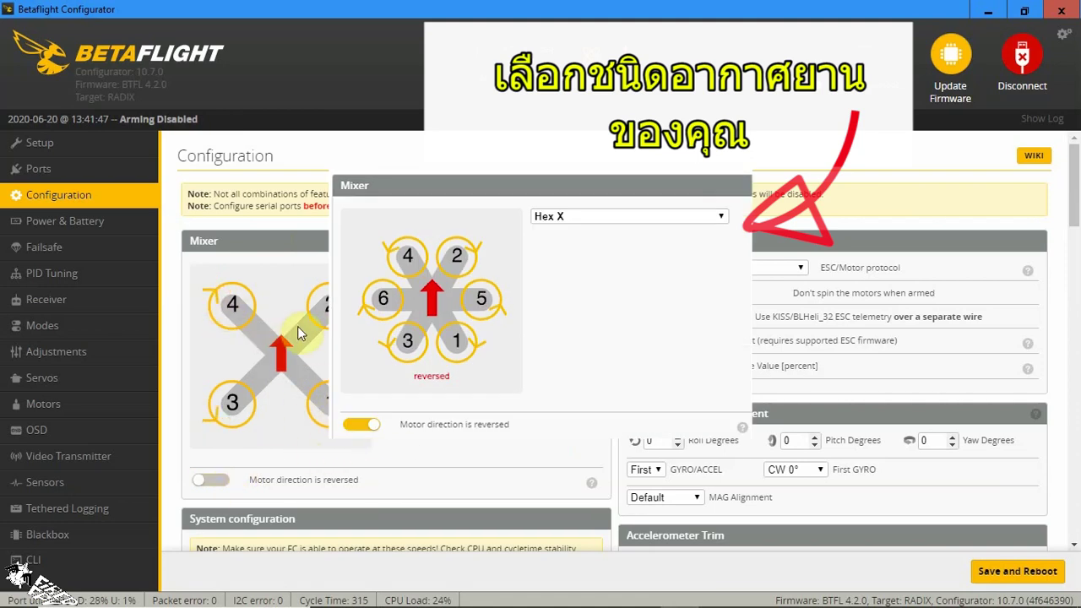
click(224, 485)
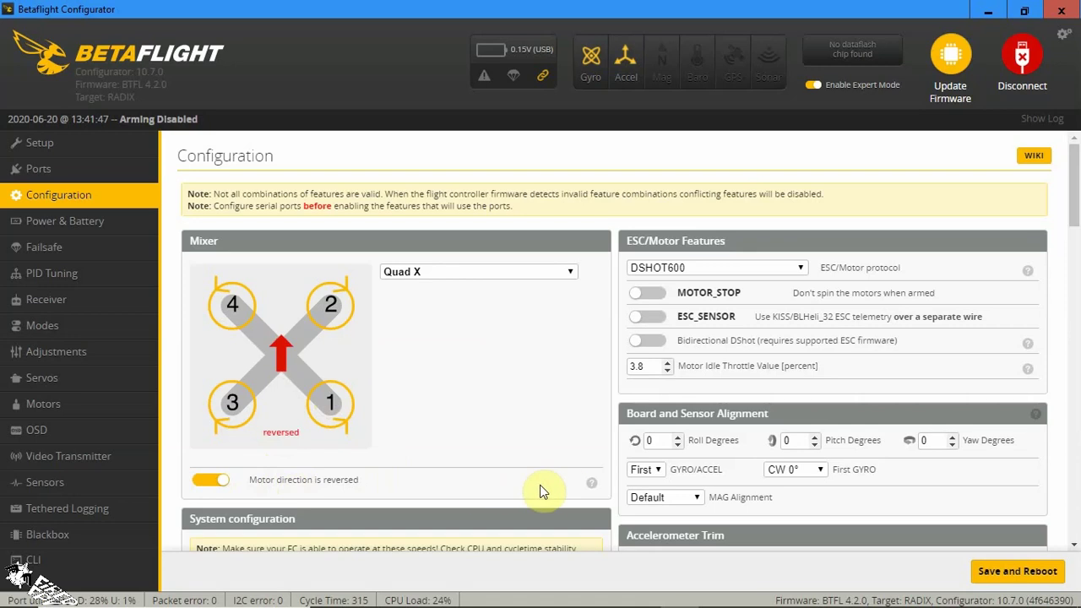
mouse_move(592, 487)
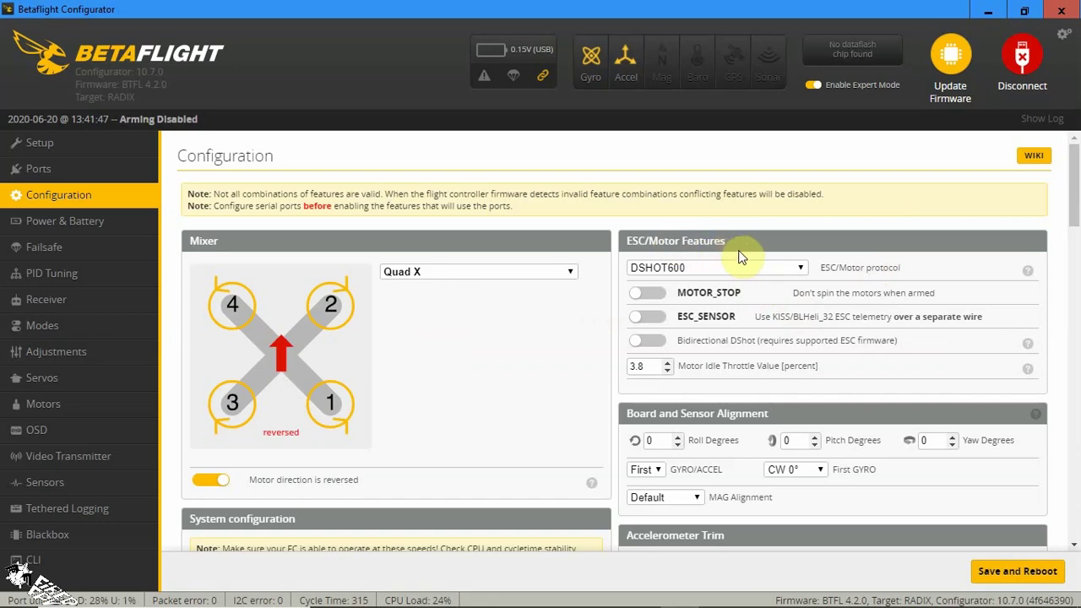
Step: Compare the ESC/motor protocol with the gyro and PID loop frequencies, and select DSHOT600 as the protocol
scroll(844, 285, down, 1)
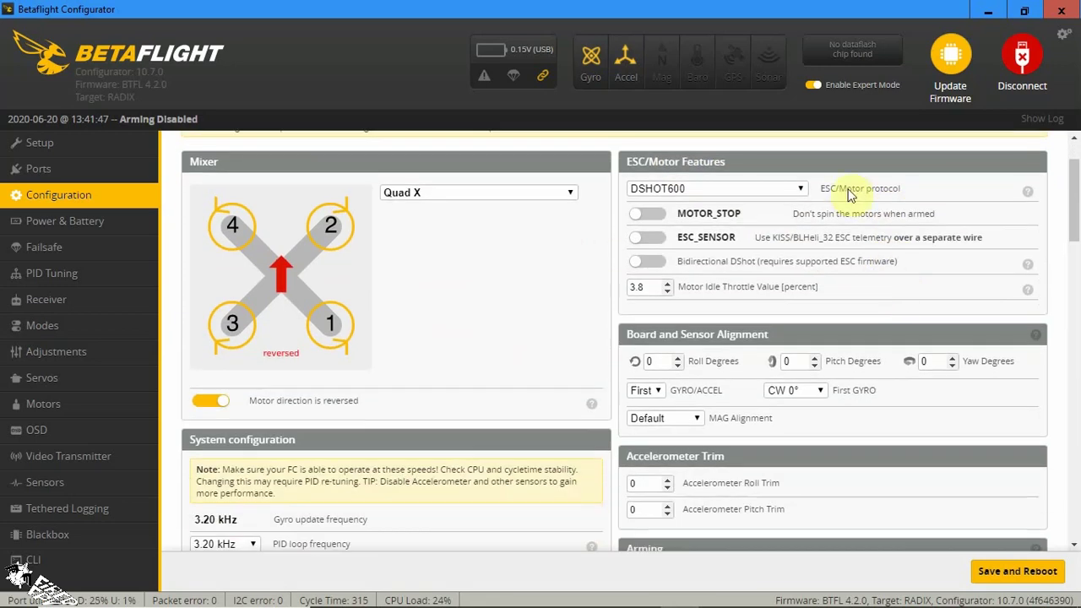
scroll(473, 443, down, 2)
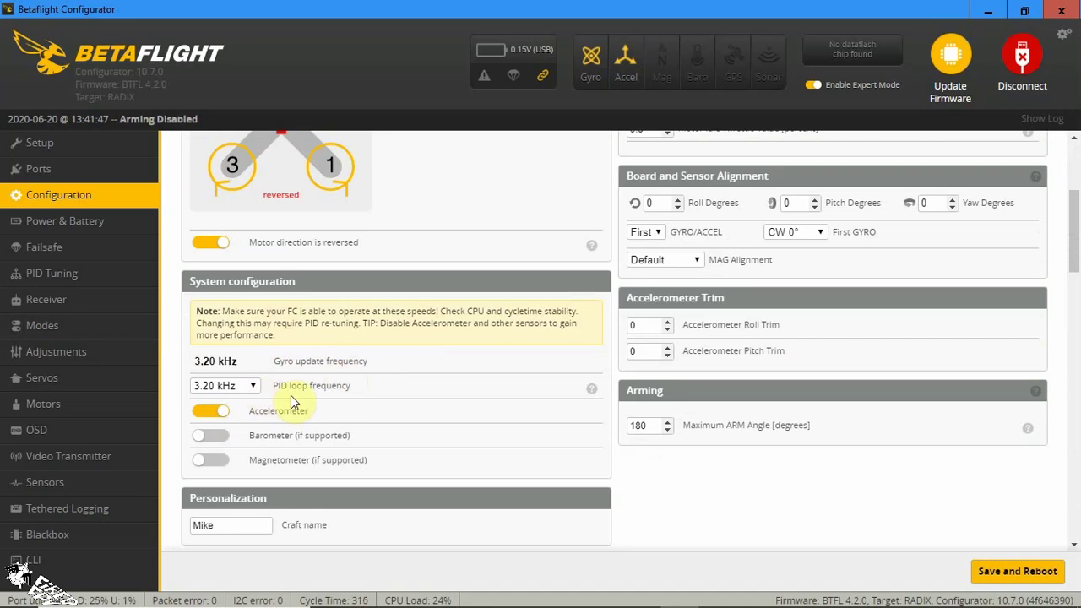
scroll(626, 386, up, 2)
scroll(626, 386, up, 1)
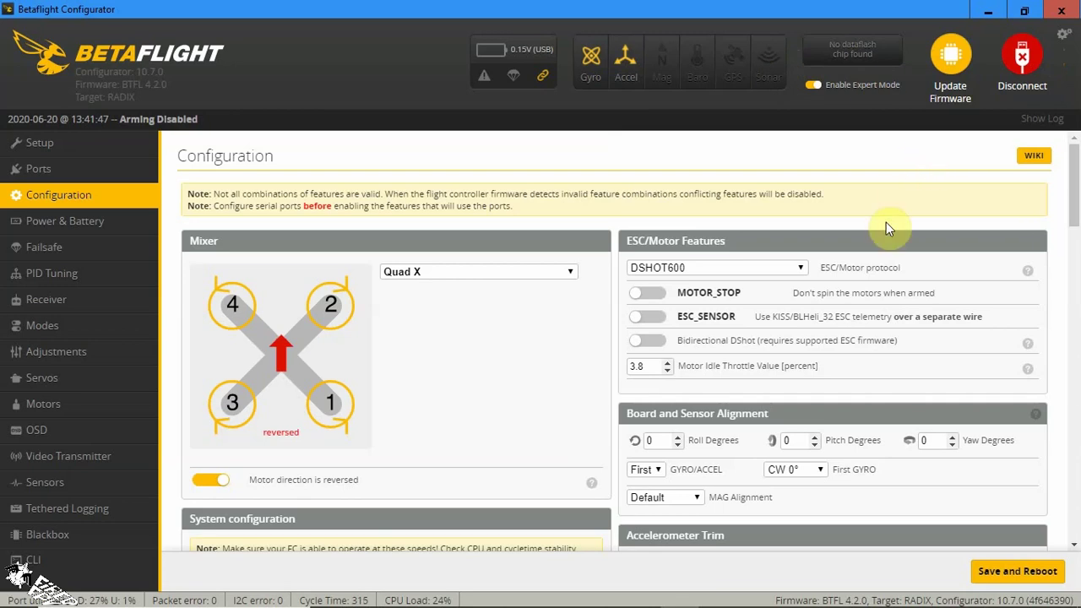
scroll(897, 228, down, 3)
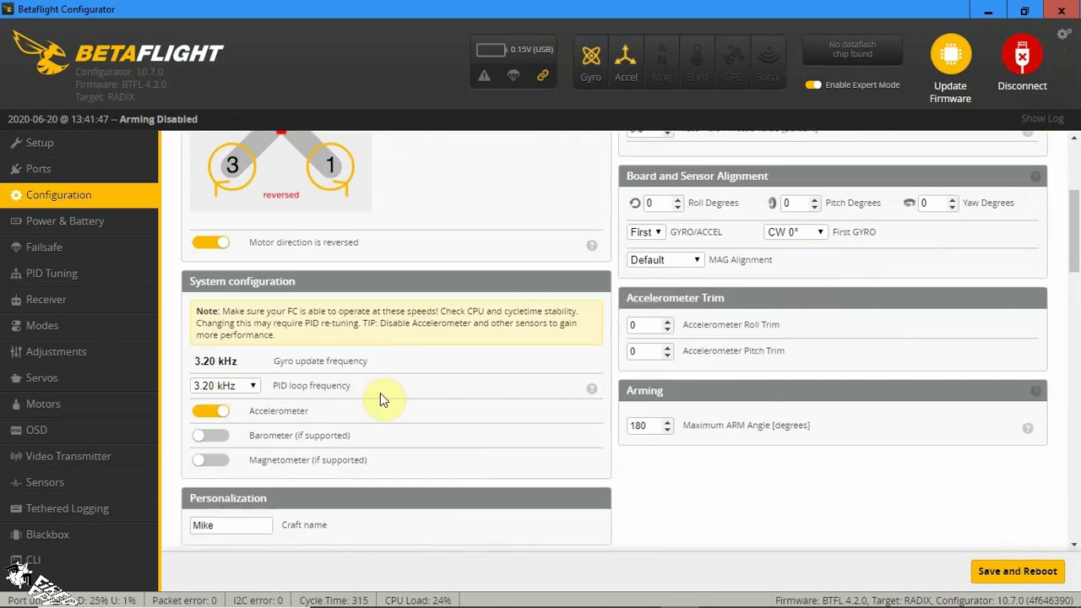
scroll(506, 390, up, 2)
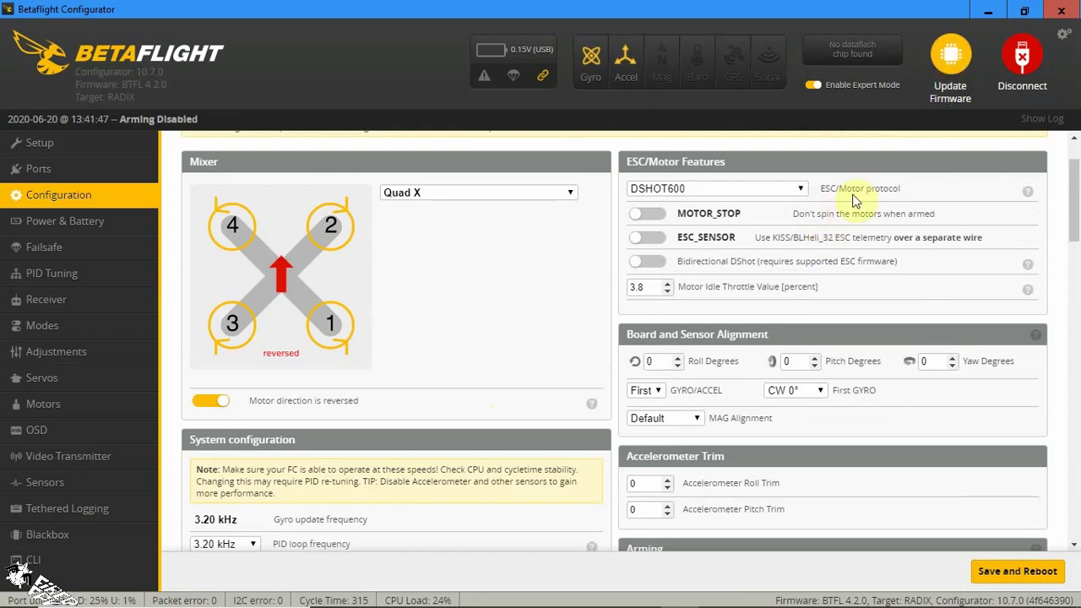
click(802, 190)
click(802, 191)
click(789, 188)
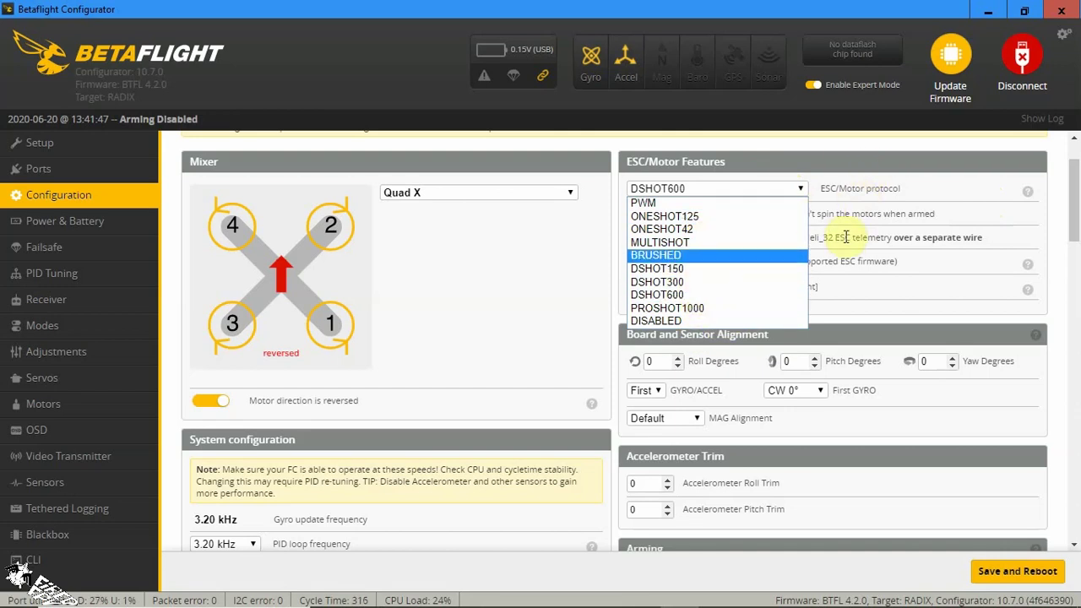
click(705, 294)
Step: Try the MOTOR_STOP feature by switching it on and back off
scroll(695, 273, down, 3)
scroll(861, 304, up, 3)
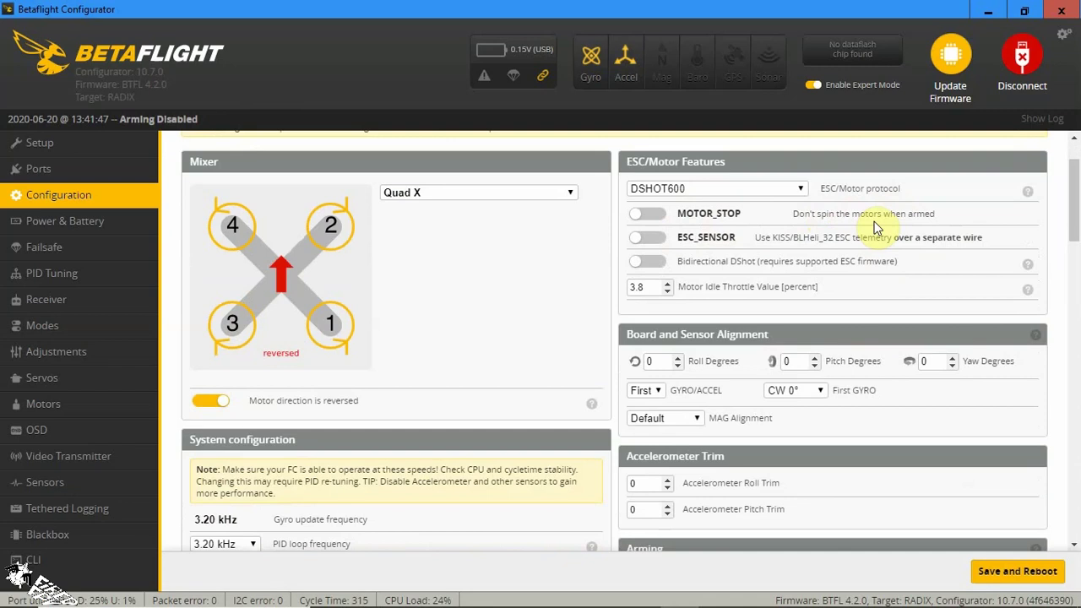
click(645, 218)
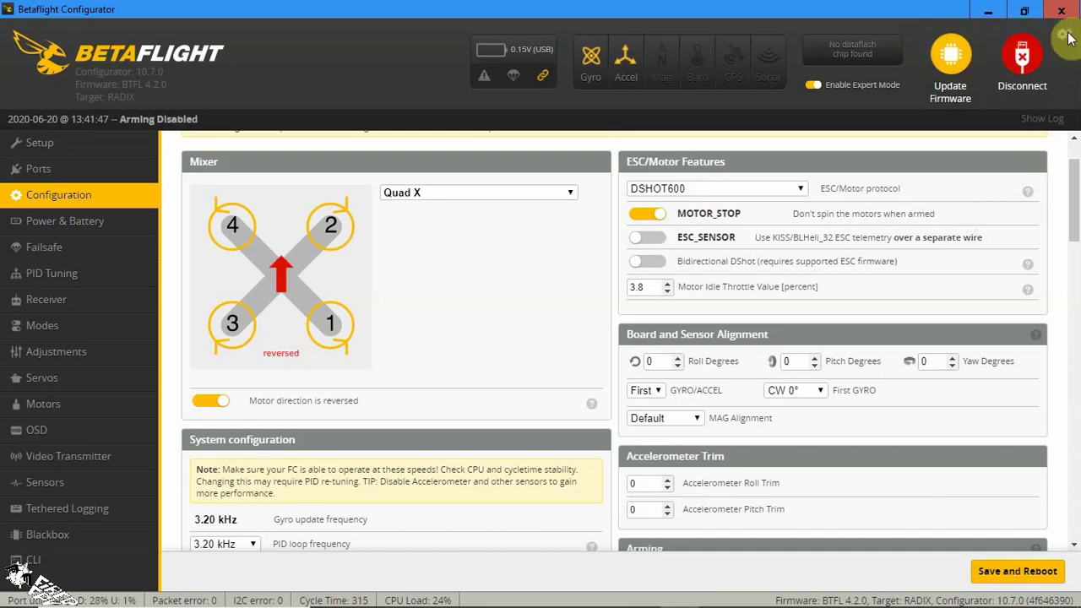
click(660, 223)
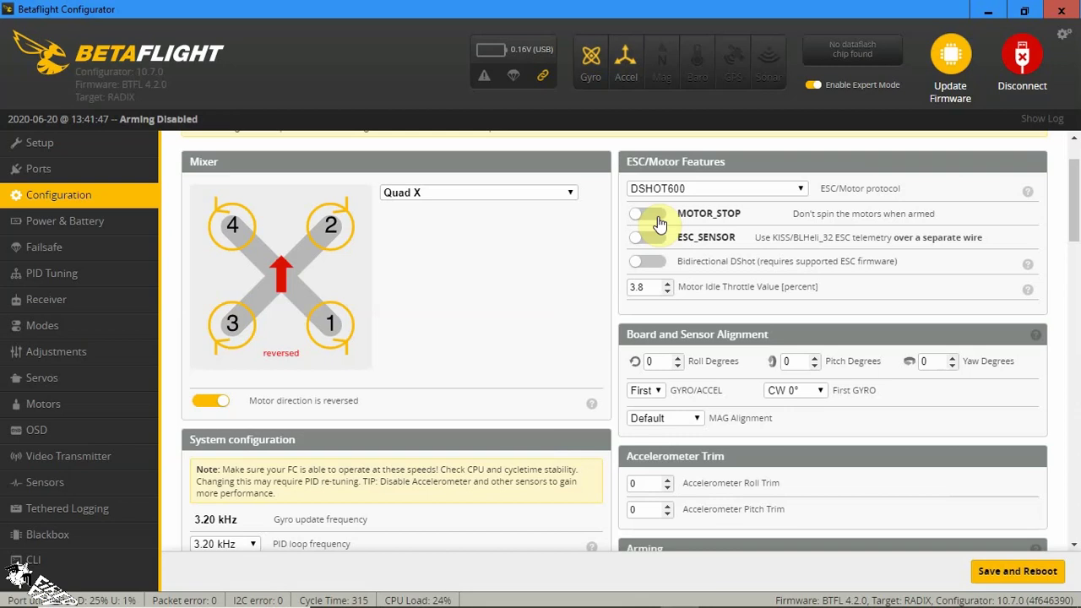
click(660, 221)
click(660, 222)
Step: Examine the OSD element preview and return to the ESC/Motor Features on the Configuration page
click(123, 430)
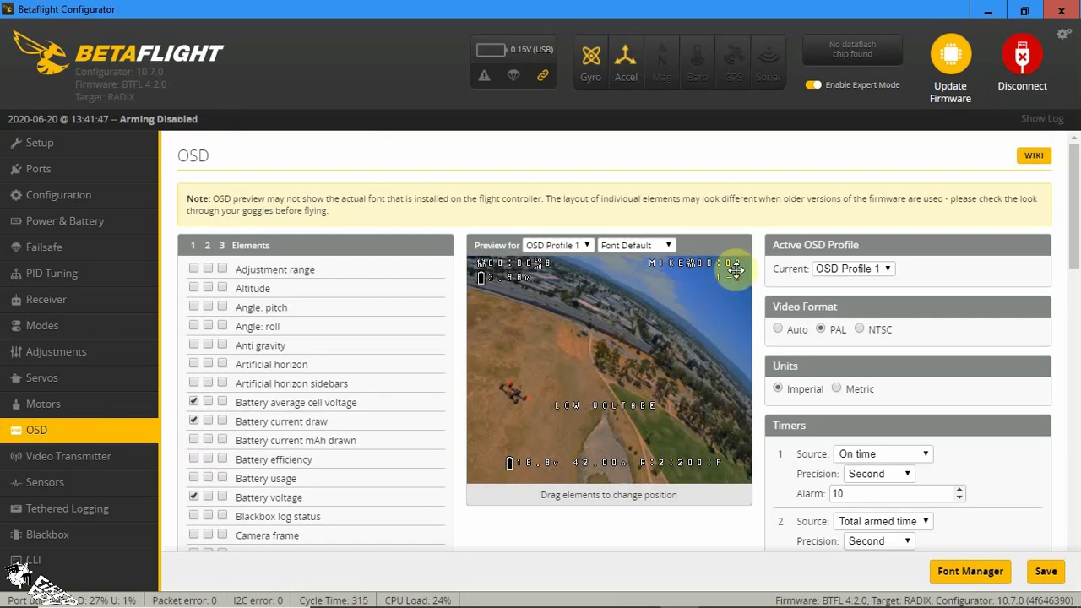
click(54, 194)
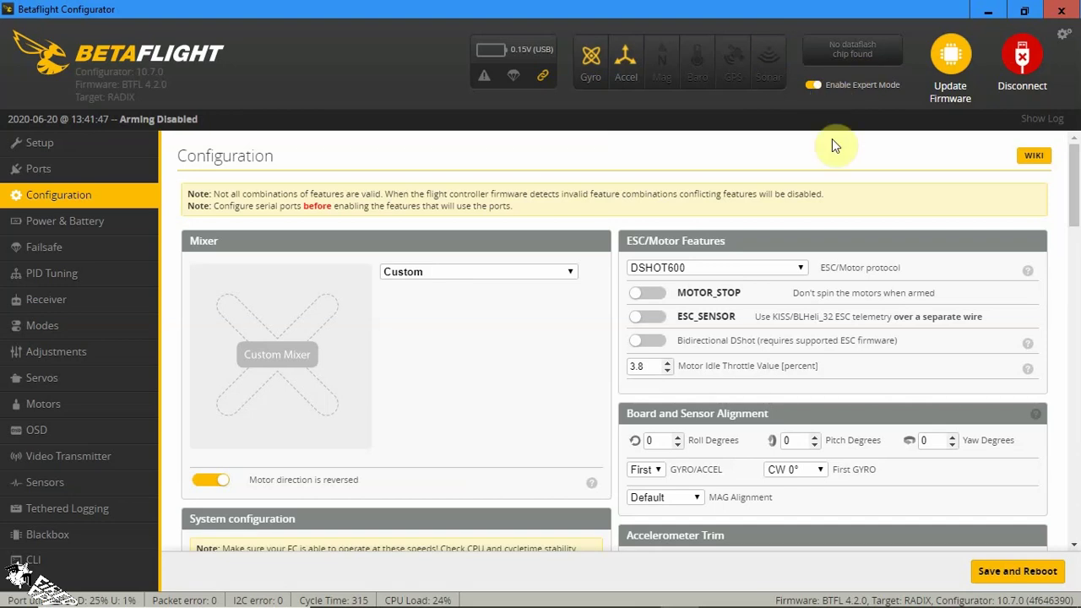
scroll(698, 313, down, 1)
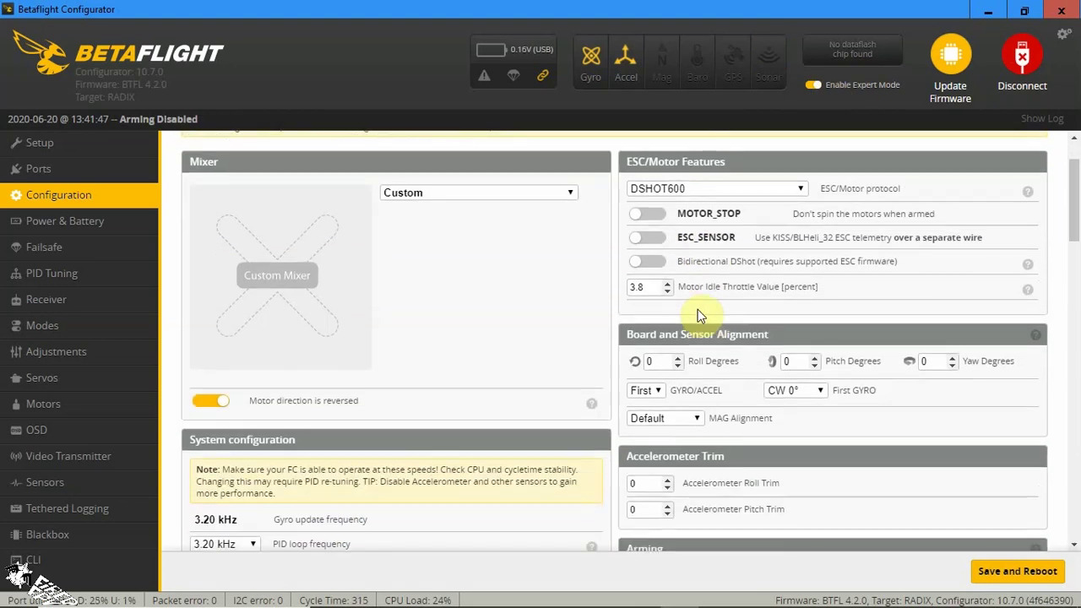
Step: Try the ESC_SENSOR telemetry feature by switching it on and back off
click(649, 239)
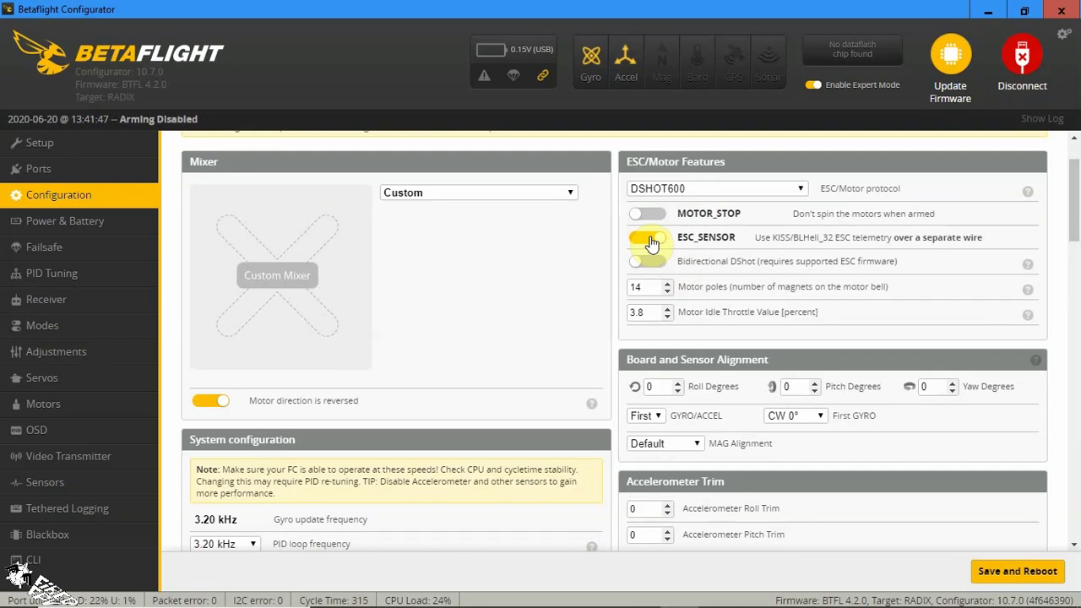
click(648, 239)
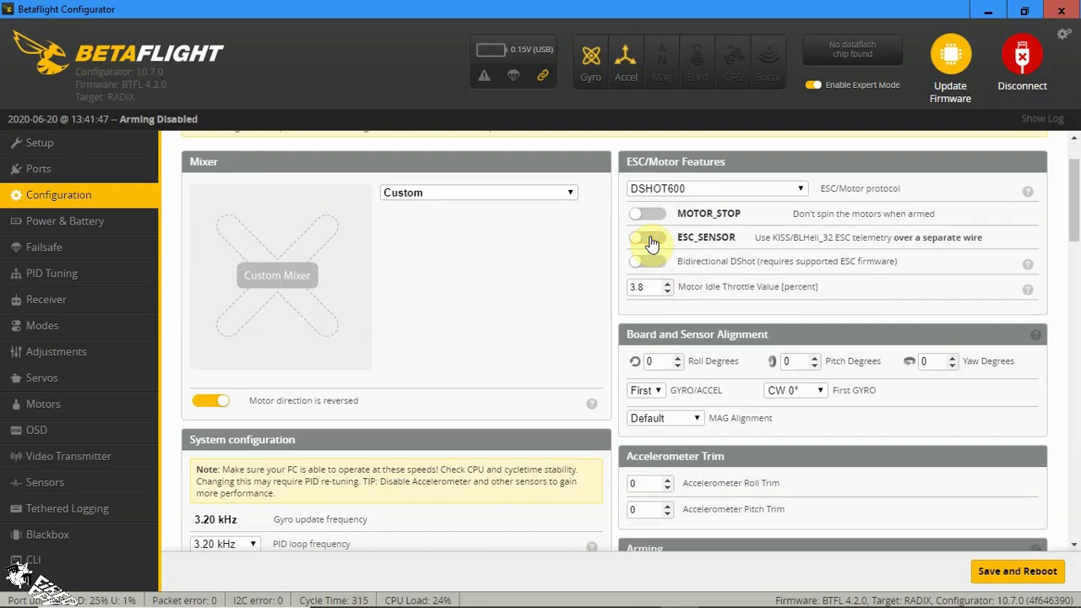
click(649, 239)
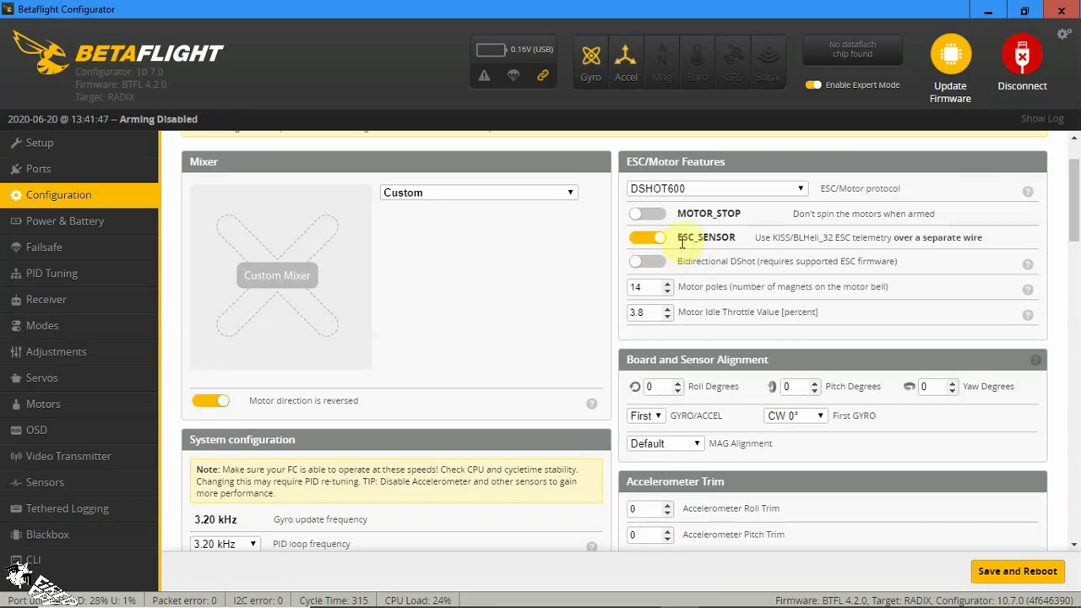
click(655, 239)
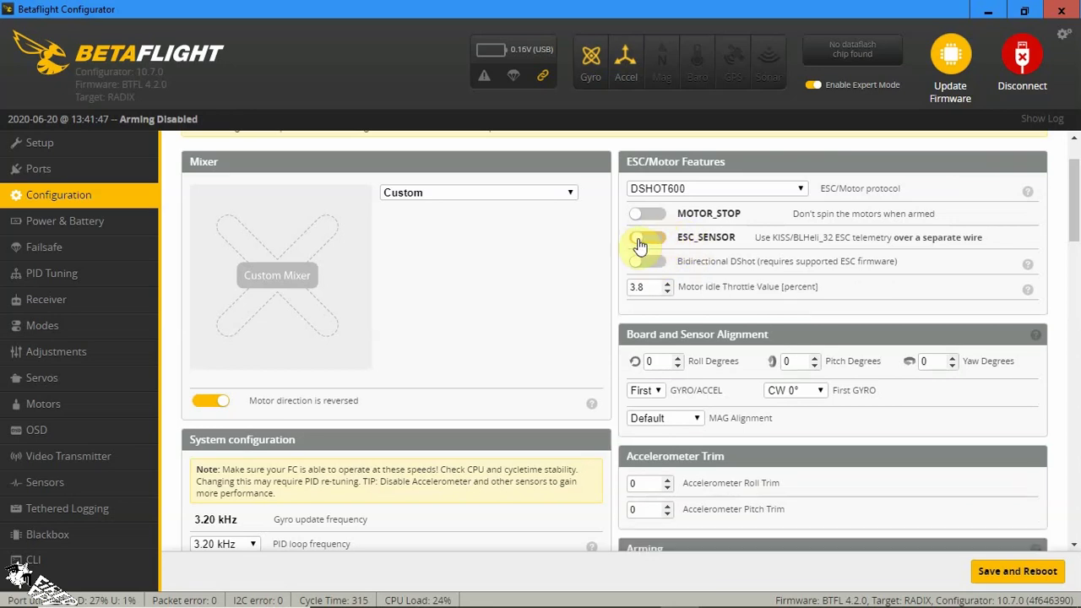
click(654, 239)
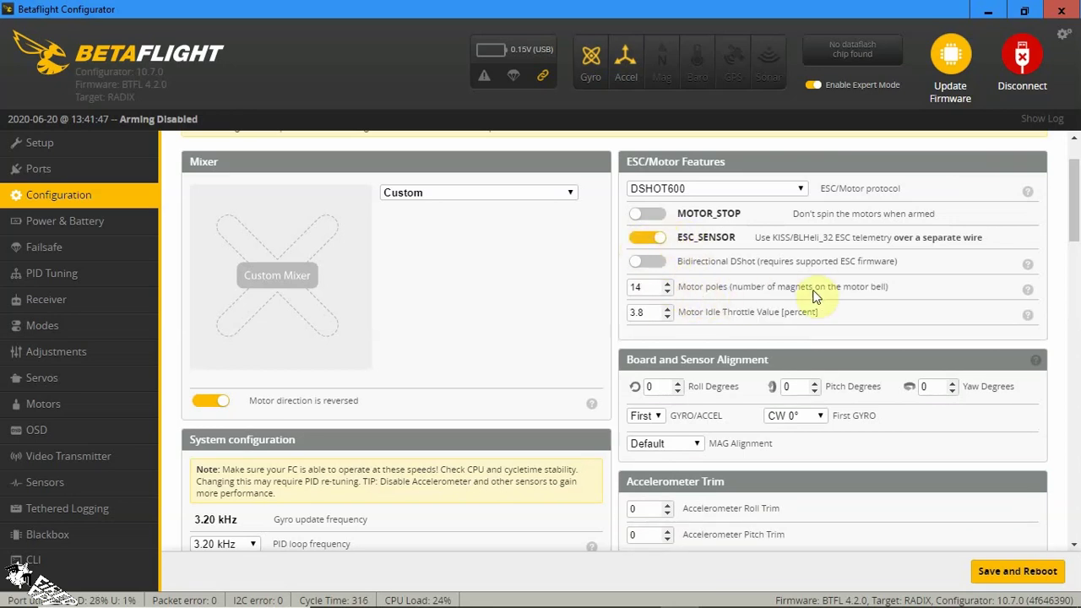
click(652, 242)
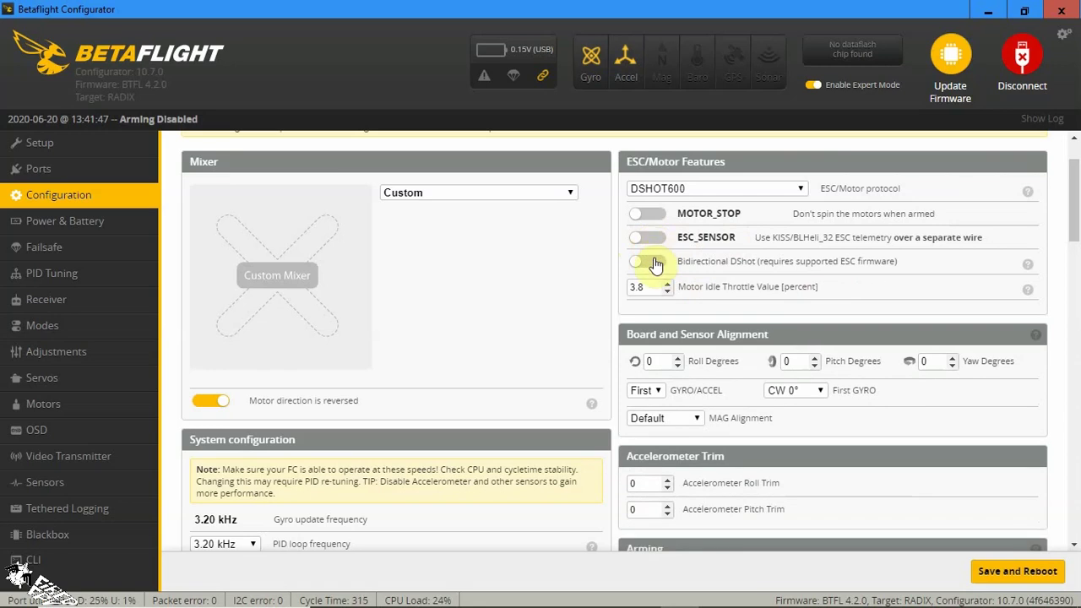
Step: Try the Bidirectional DShot feature by switching it on and off, and compare it with the available ESC/motor protocols
click(647, 264)
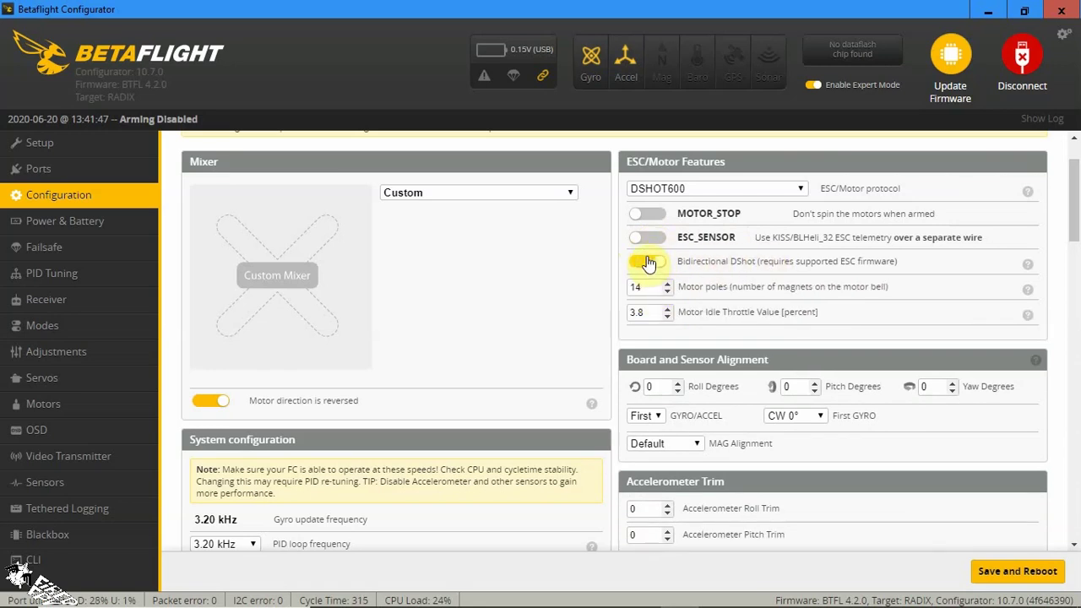
click(648, 263)
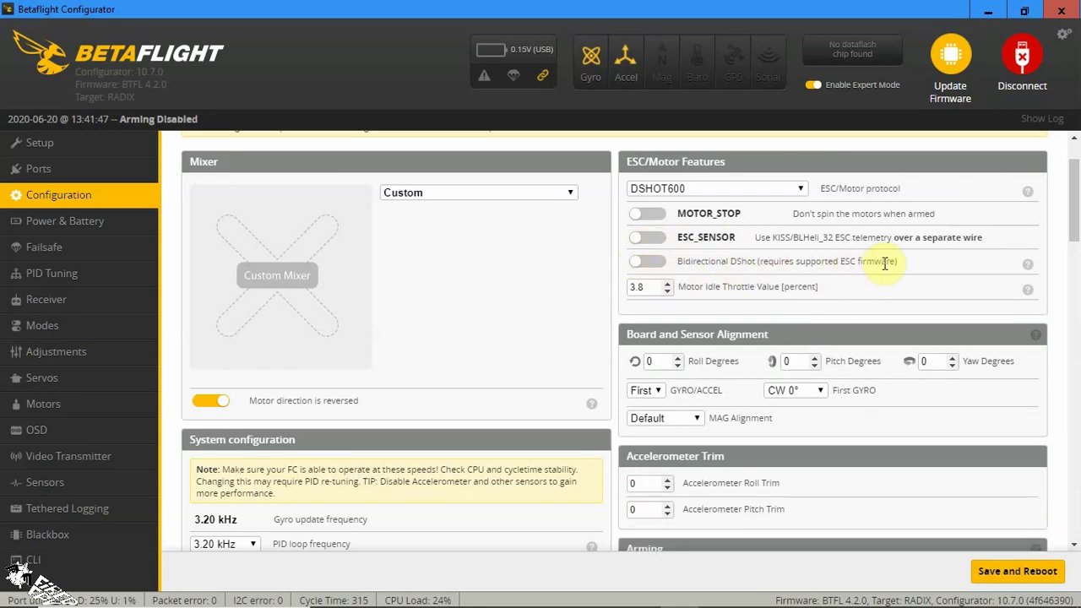
mouse_move(1031, 266)
click(663, 262)
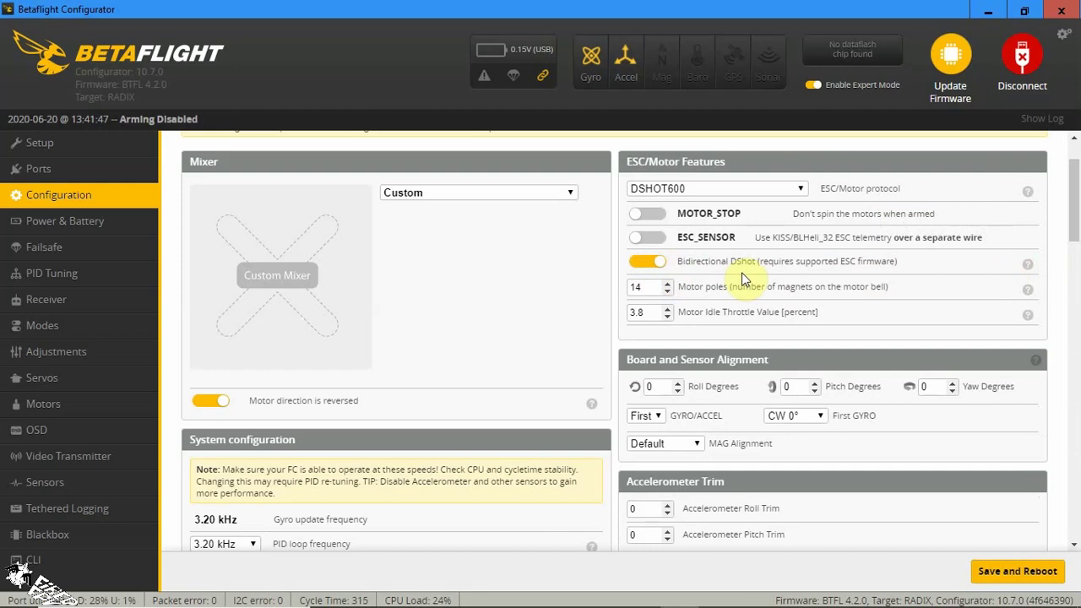
click(674, 192)
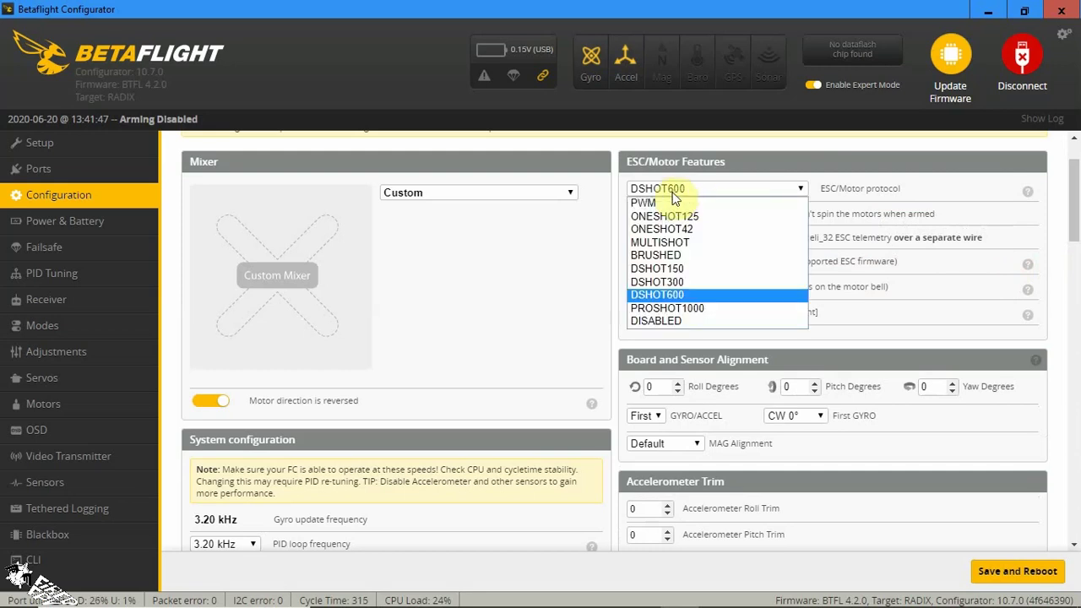
click(833, 301)
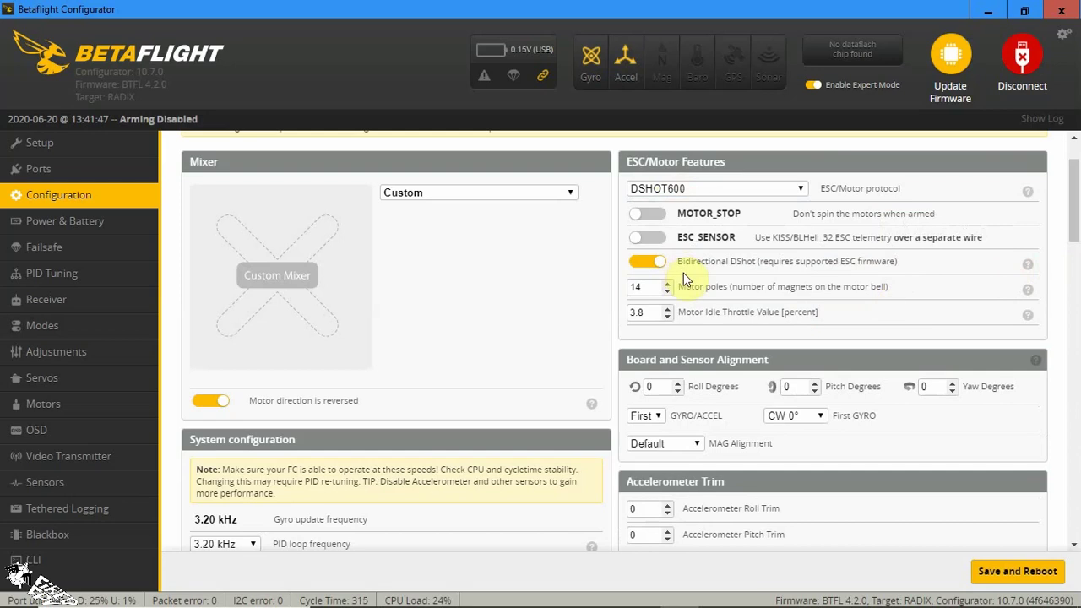
Step: Switch Bidirectional DShot on and off repeatedly to compare the Motor poles setting, and leave the feature off
click(652, 263)
click(652, 263)
click(651, 261)
click(651, 261)
click(652, 261)
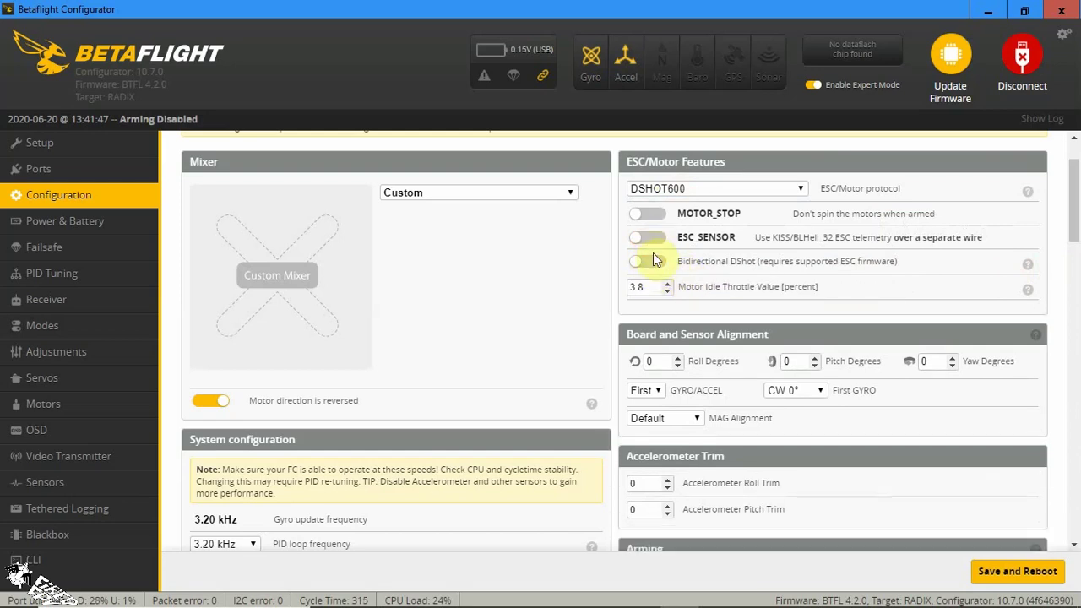
click(653, 257)
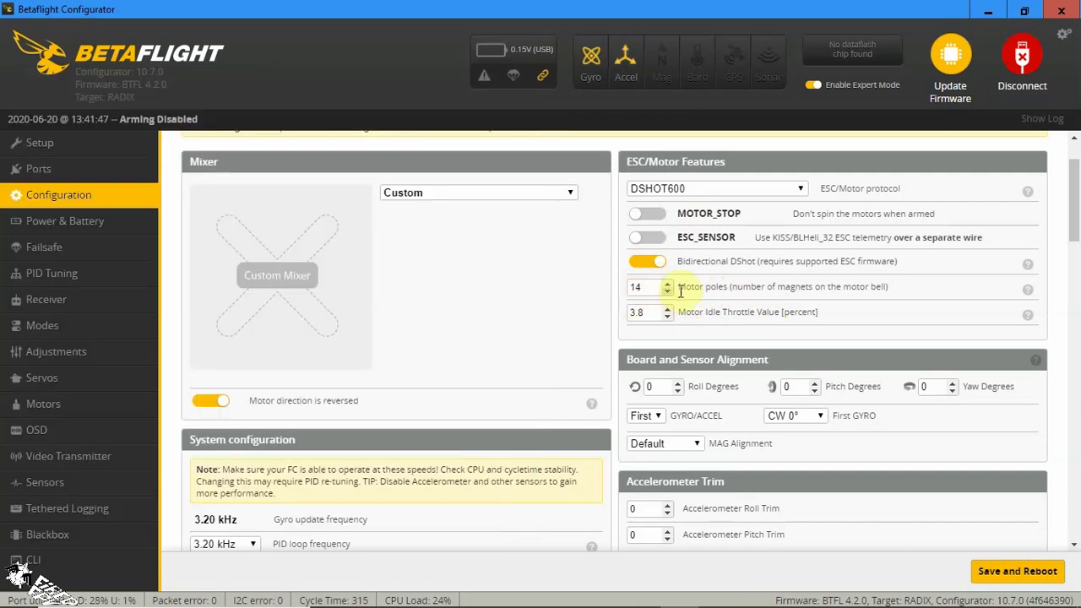
click(684, 260)
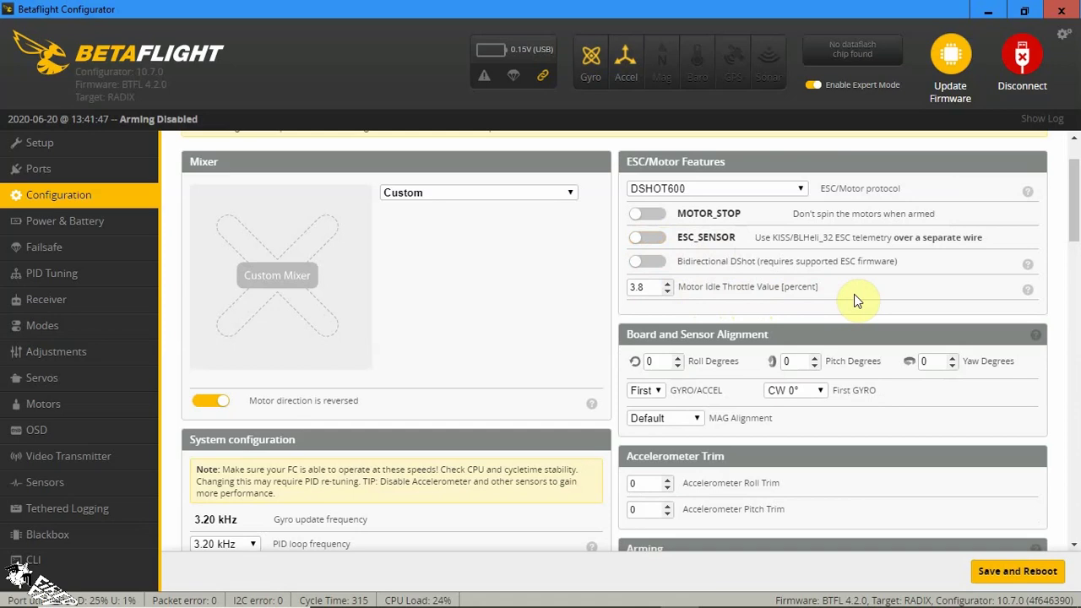
Step: Read the help for Motor Idle Throttle Value, try stepping the percentage, and return it to 3.80
mouse_move(1032, 295)
click(666, 292)
click(666, 292)
click(666, 292)
click(666, 292)
click(667, 292)
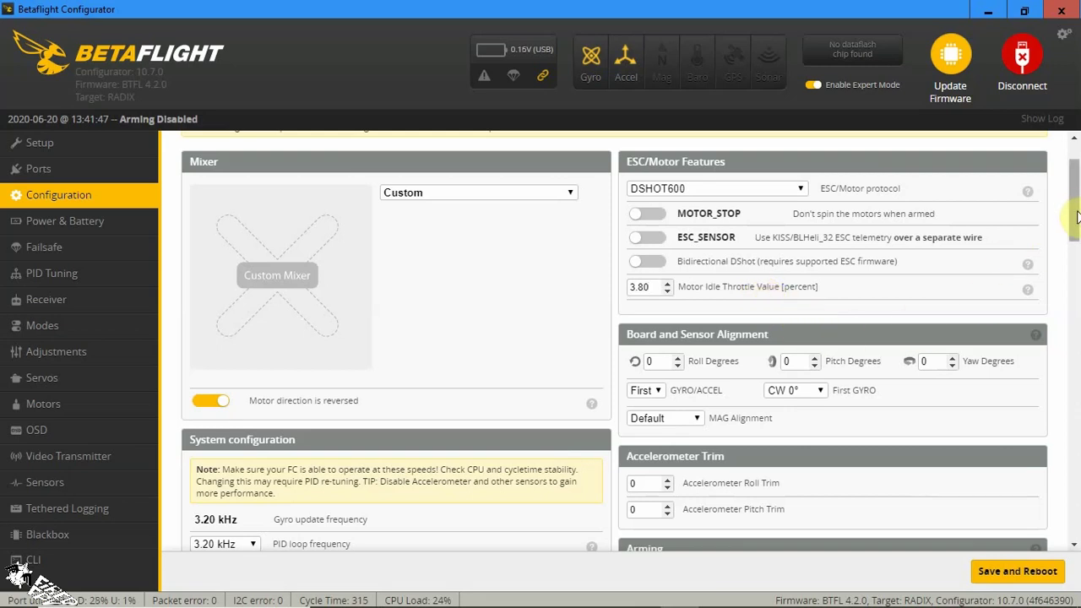
Step: Try a Roll Degrees value of 180 in Board and Sensor Alignment and reset it to 0
scroll(1077, 217, down, 1)
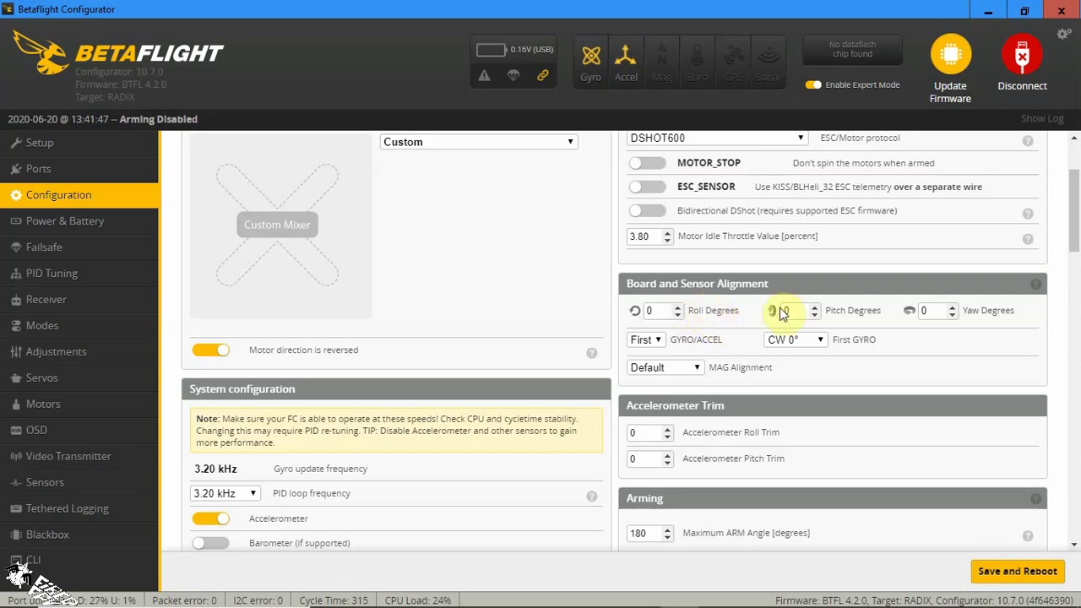
double_click(649, 310)
text(180)
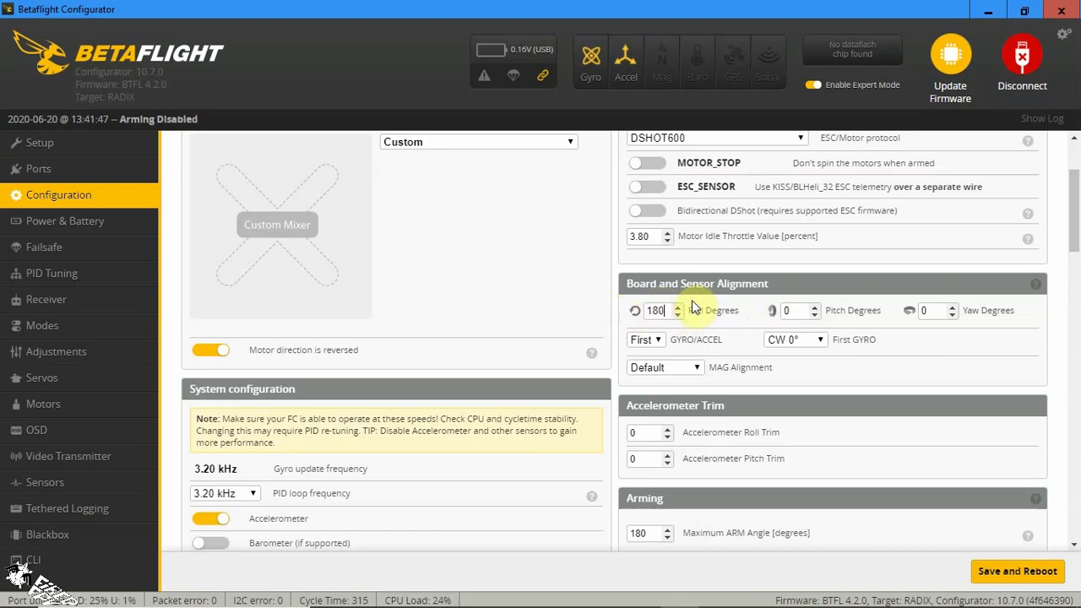
double_click(648, 311)
double_click(656, 310)
key(BackSpace)
text(0)
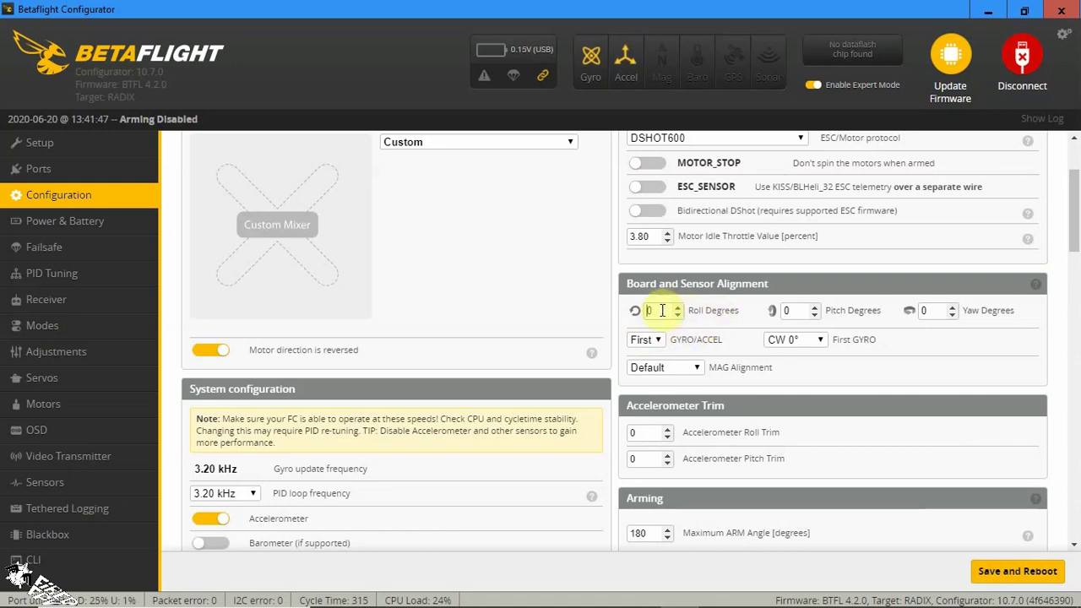
Step: Set the board alignment's Roll Degrees to 90, save and reboot, and reconnect to the flight controller
key(BackSpace)
text(90)
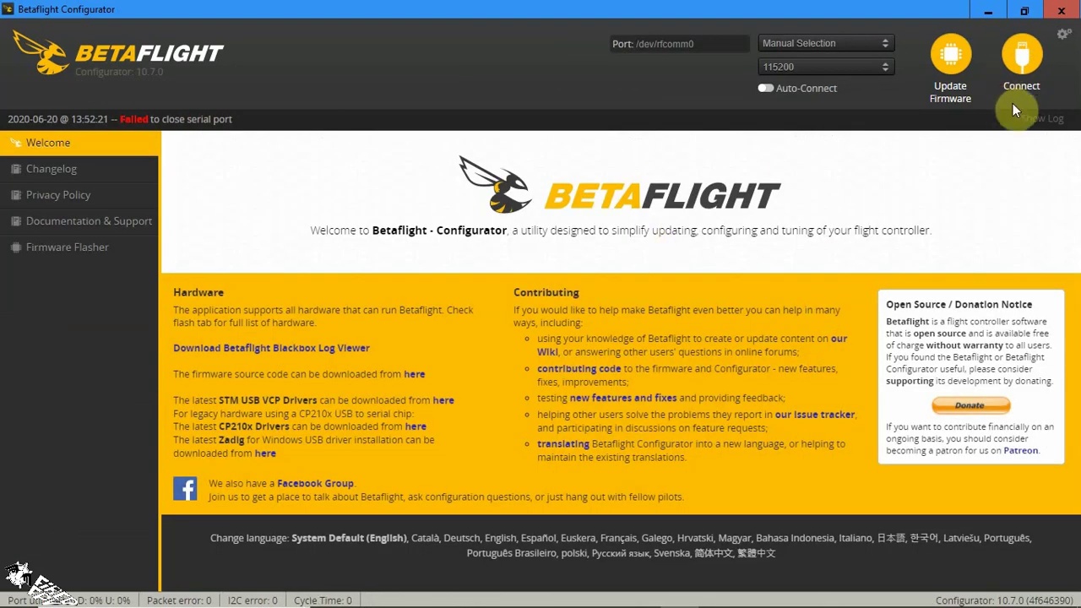
click(1028, 77)
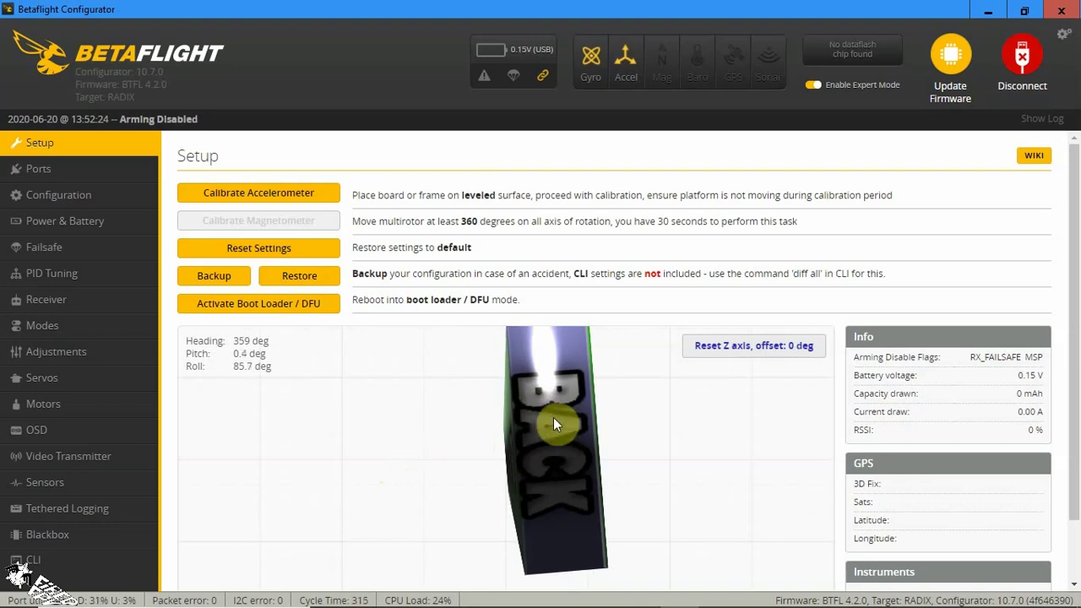
Step: Compare the Roll Degrees setting on the Configuration page with the 3D craft model on the Setup page
click(145, 197)
scroll(771, 394, down, 2)
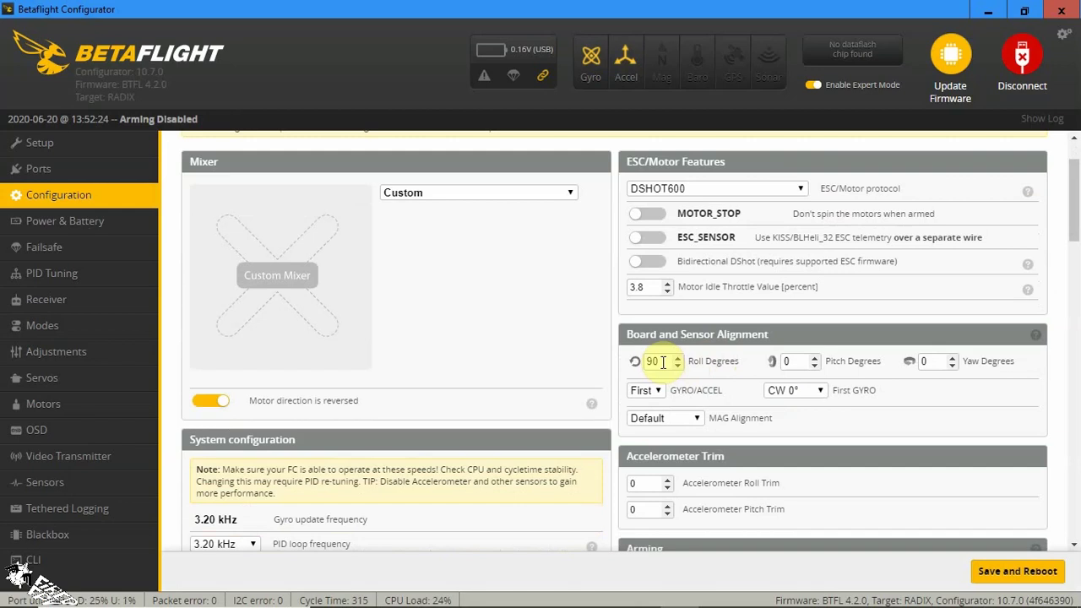
click(84, 147)
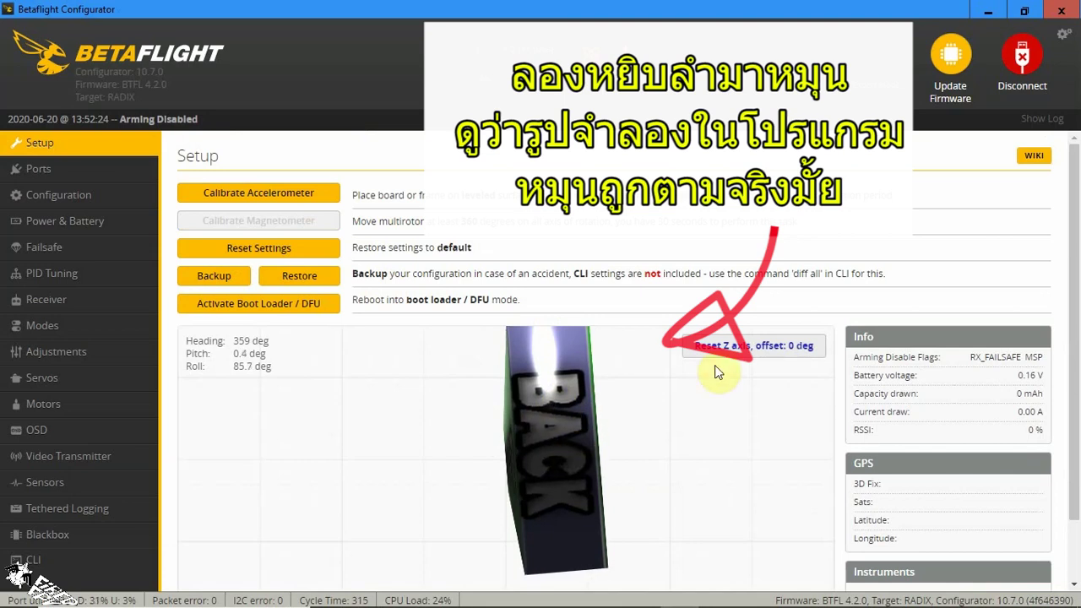
Step: Set the board alignment's Roll Degrees back to 0, save and reboot, and reconnect to the flight controller
click(108, 196)
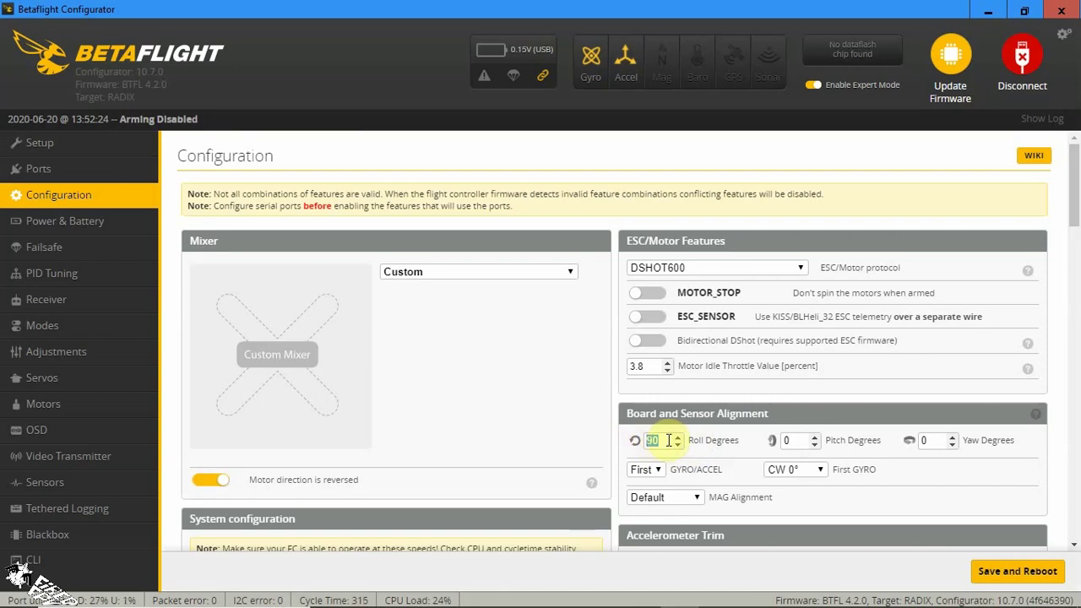
click(668, 440)
key(BackSpace)
key(BackSpace)
key(BackSpace)
text(0)
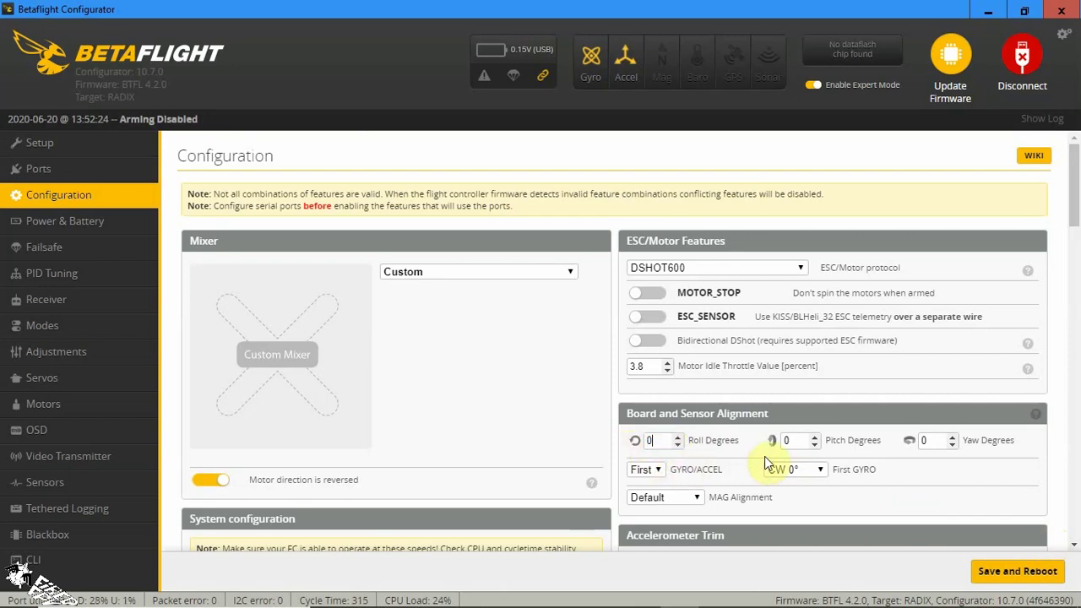
click(1018, 572)
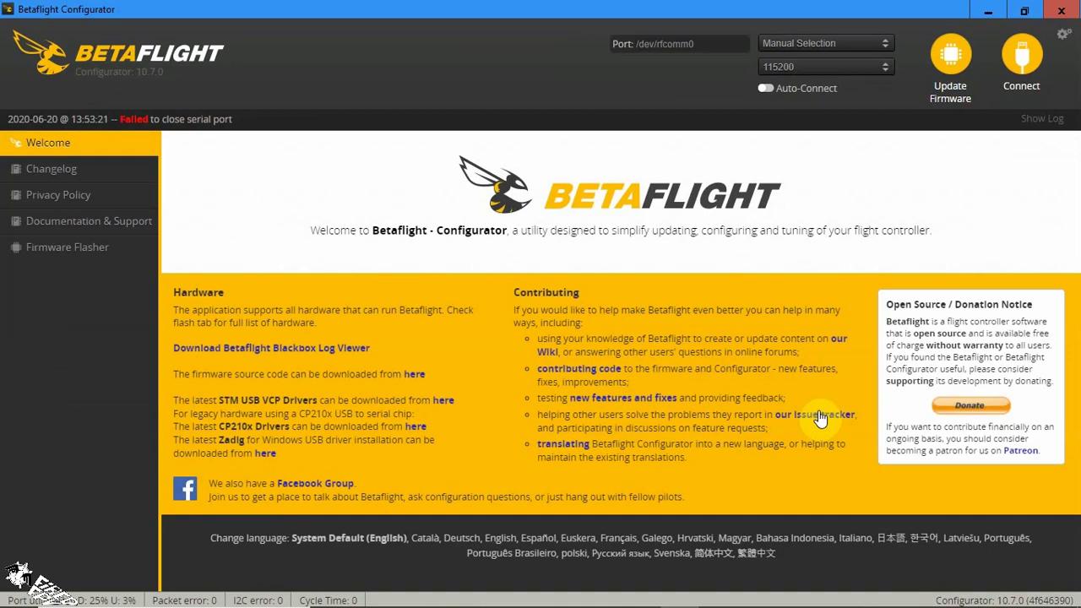
click(1029, 63)
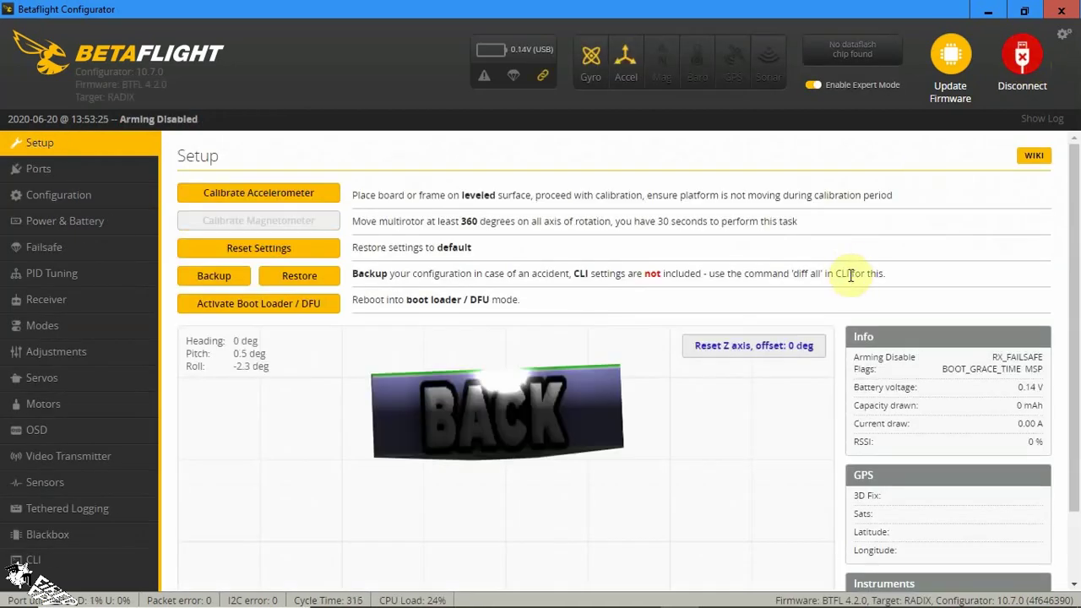
Step: Try the Custom and Default alignment options for the First GYRO on the Configuration page
scroll(825, 273, down, 2)
click(96, 197)
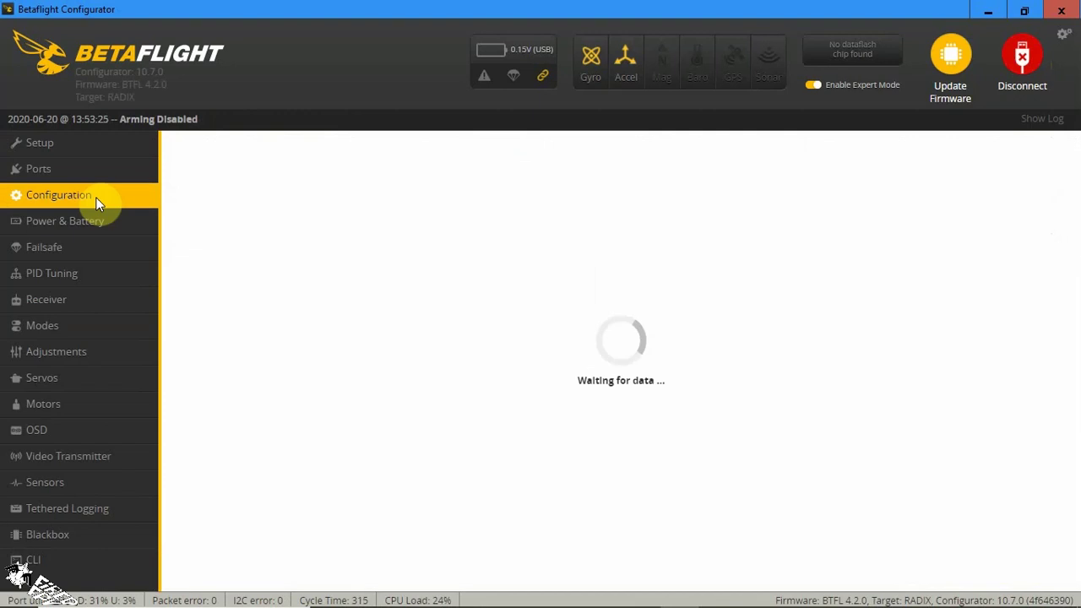
scroll(836, 408, down, 1)
scroll(811, 402, down, 2)
scroll(726, 363, up, 1)
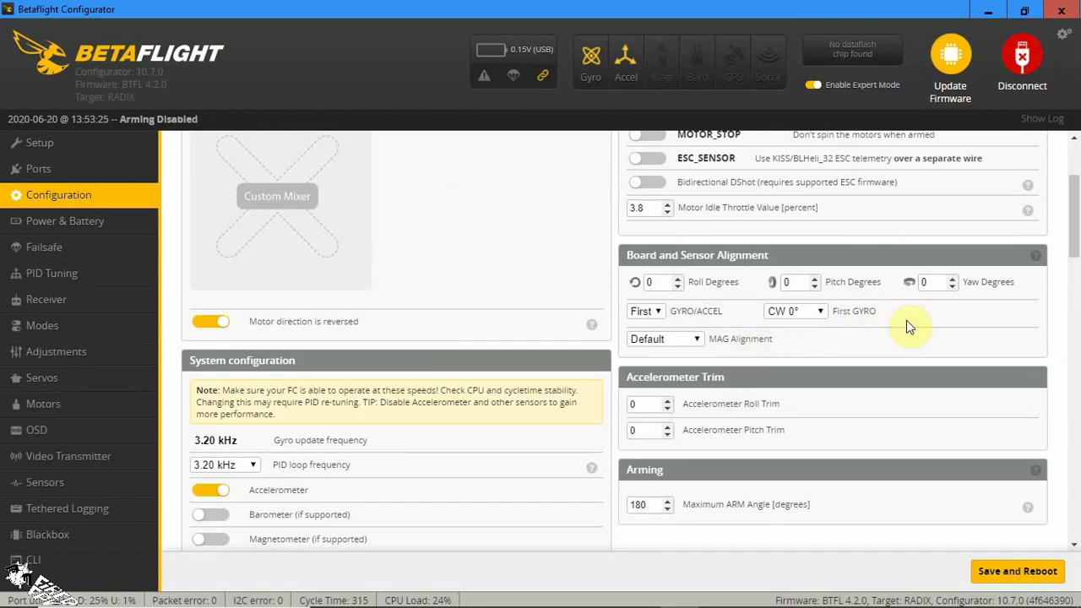
click(816, 312)
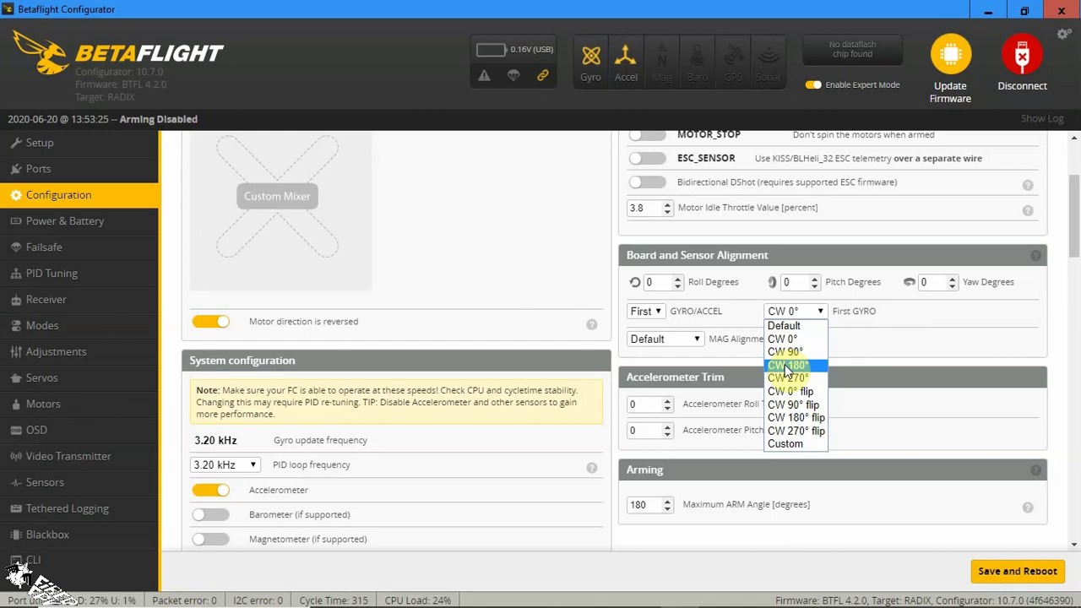
click(785, 338)
click(798, 312)
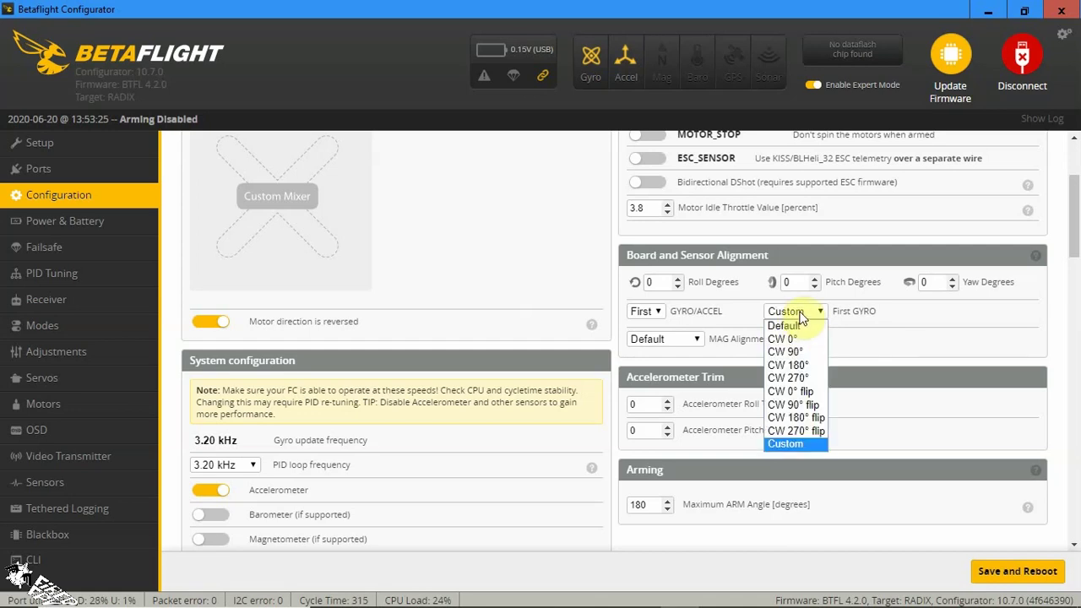
click(781, 326)
Step: Review the MAG Alignment options and the magnetometer calibration on the Setup page
click(682, 338)
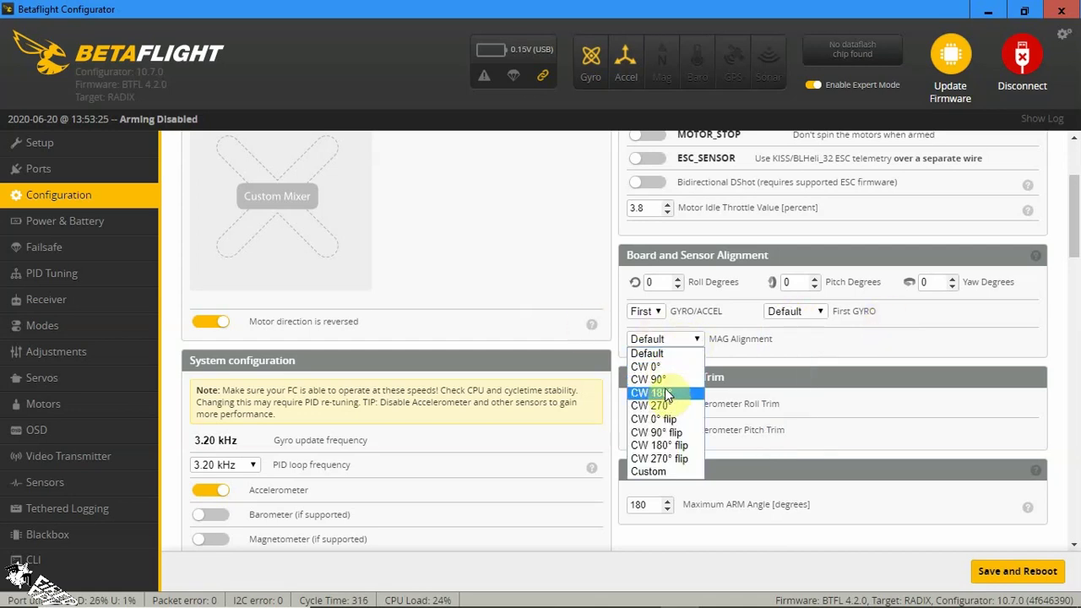
click(89, 145)
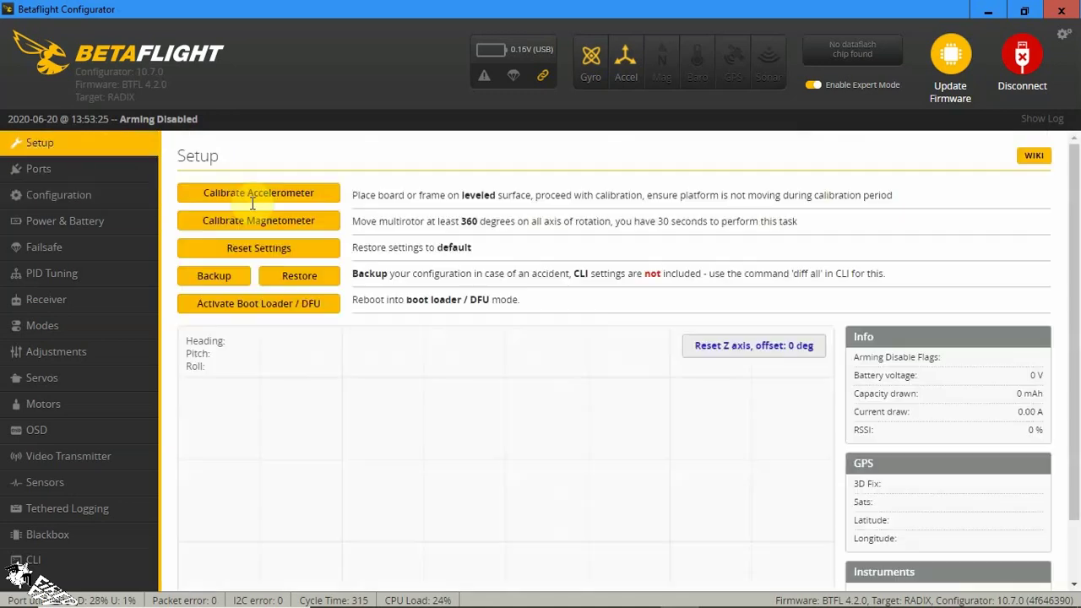
click(262, 223)
Step: Return to Board and Sensor Alignment on the Configuration page and examine the available MAG Alignment choices
click(99, 201)
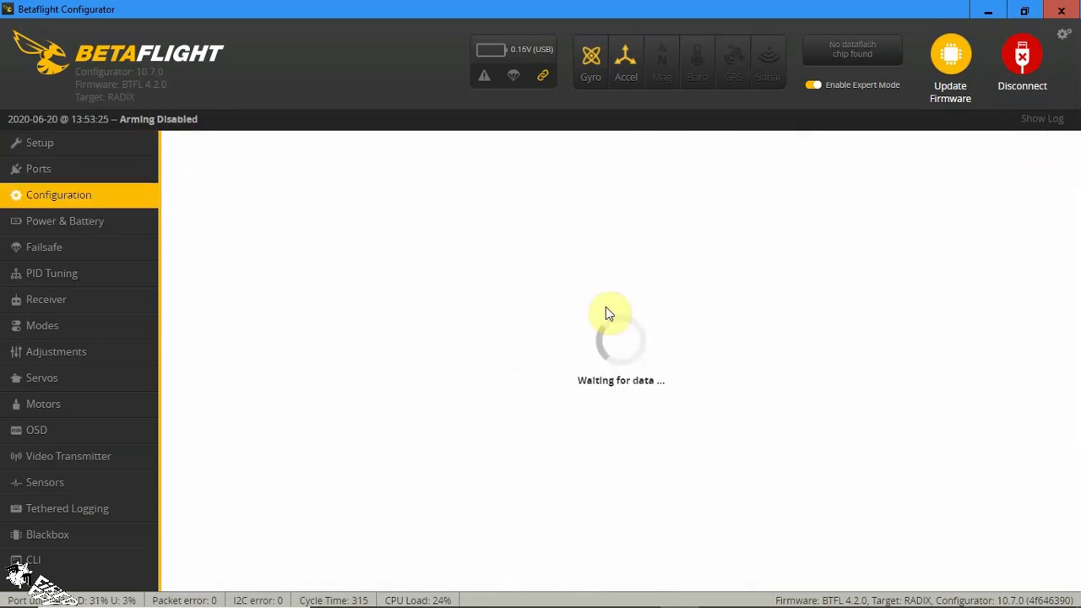
scroll(764, 418, down, 3)
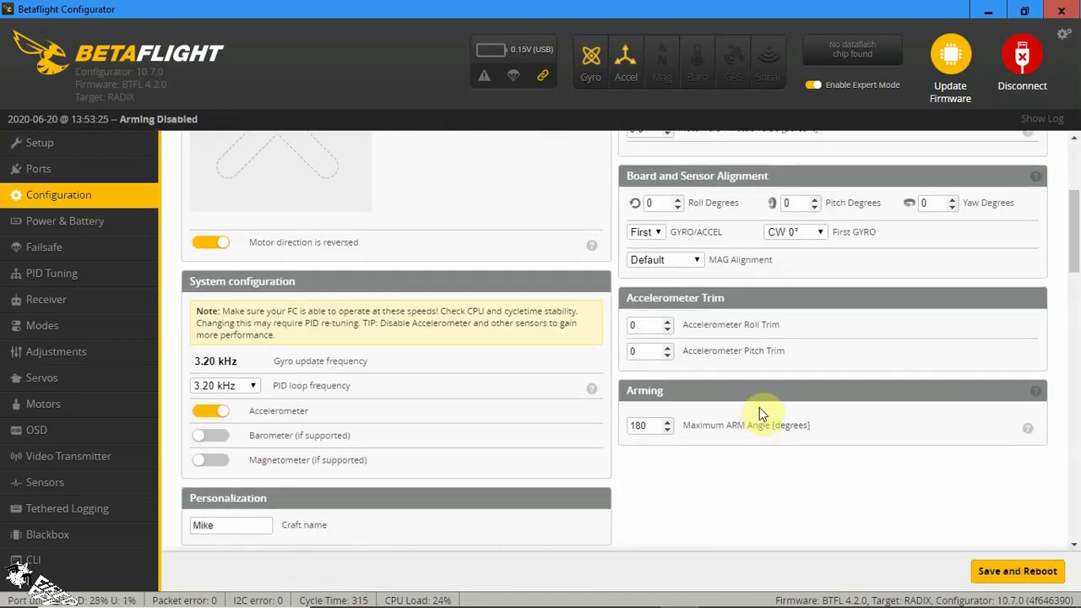
scroll(760, 410, up, 2)
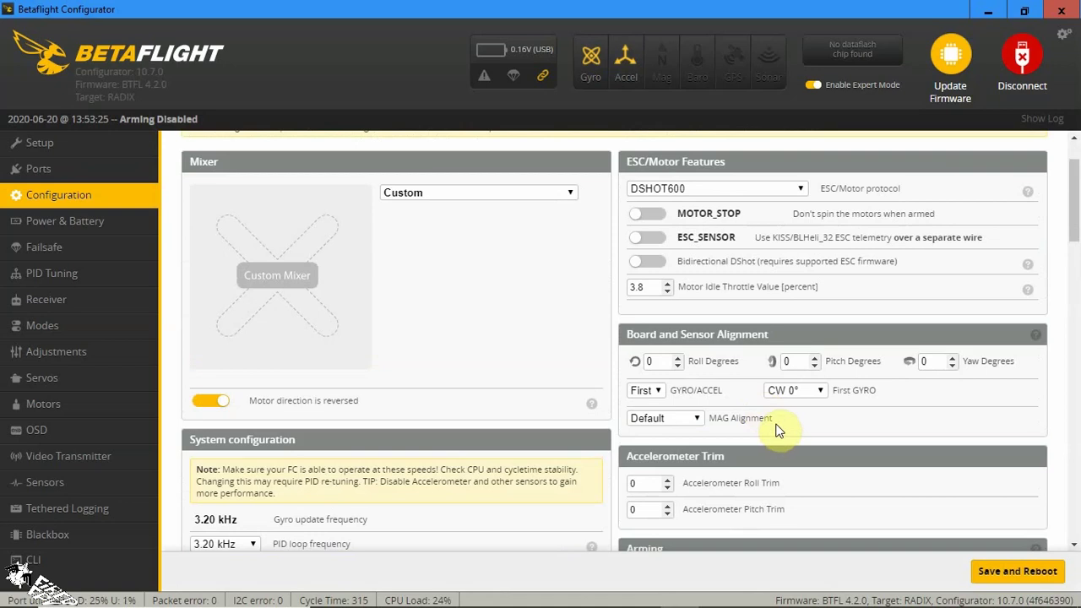
scroll(778, 431, down, 1)
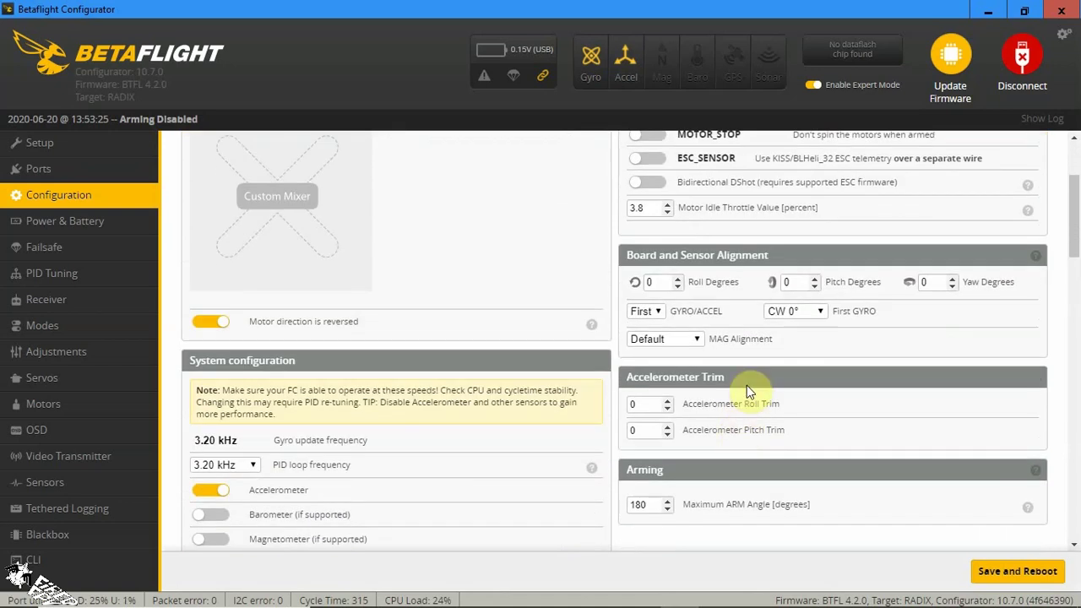
click(697, 342)
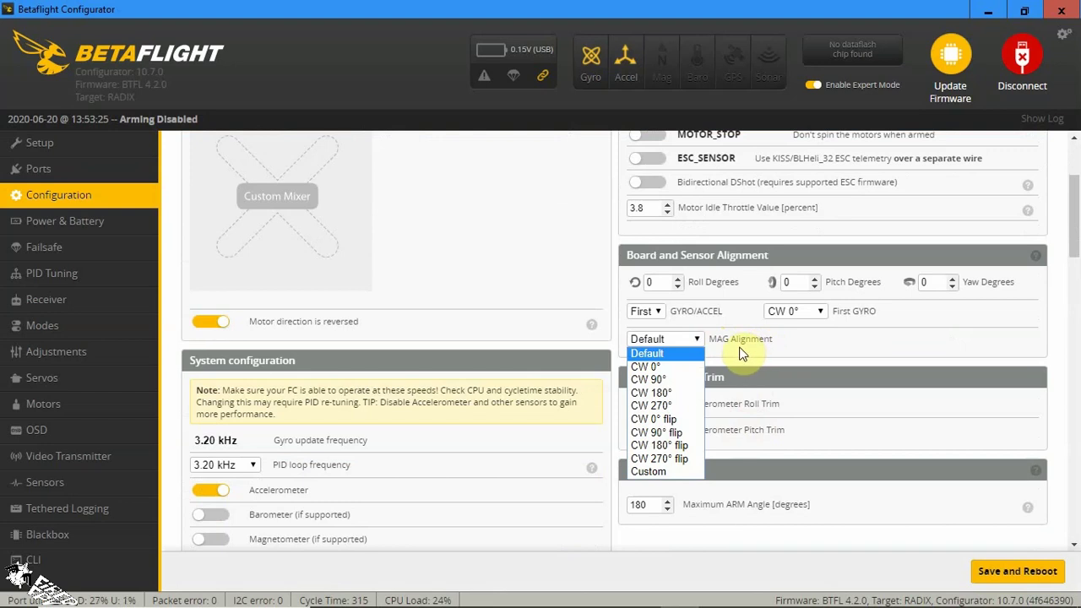
Step: Review the gyro update frequency and PID loop frequency help under System configuration, keeping the PID loop frequency at 3.20 kHz
scroll(234, 304, down, 1)
scroll(290, 292, down, 1)
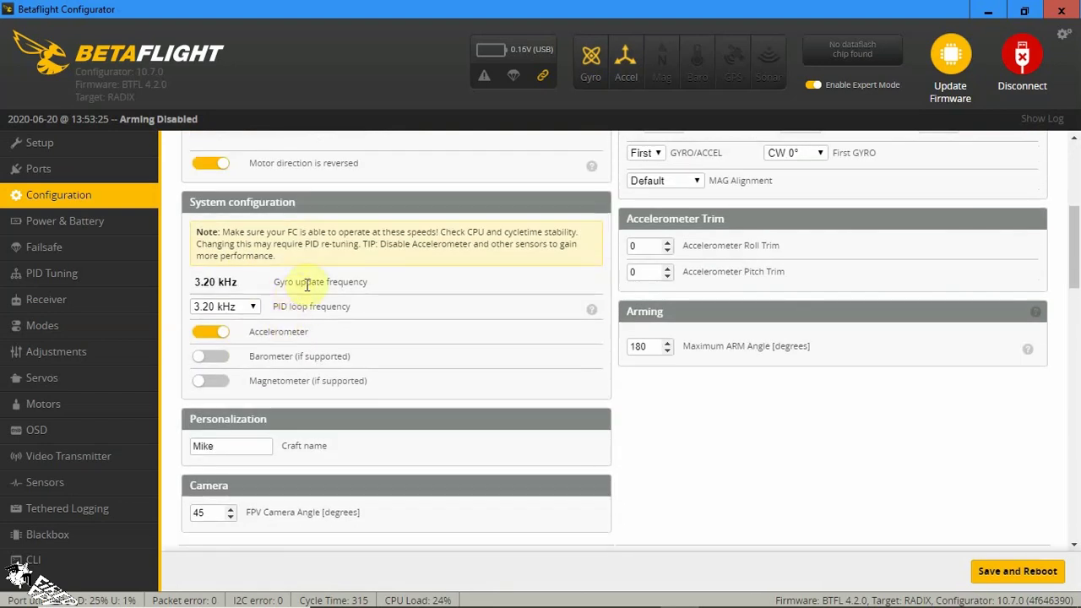
scroll(307, 285, up, 1)
drag(203, 310, 446, 328)
click(419, 333)
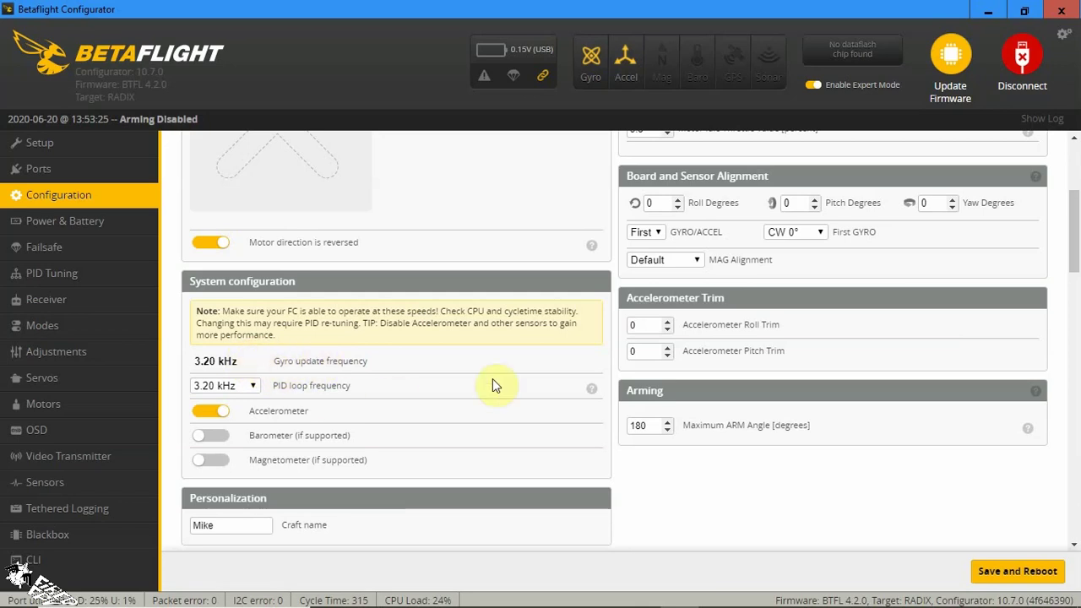
mouse_move(593, 390)
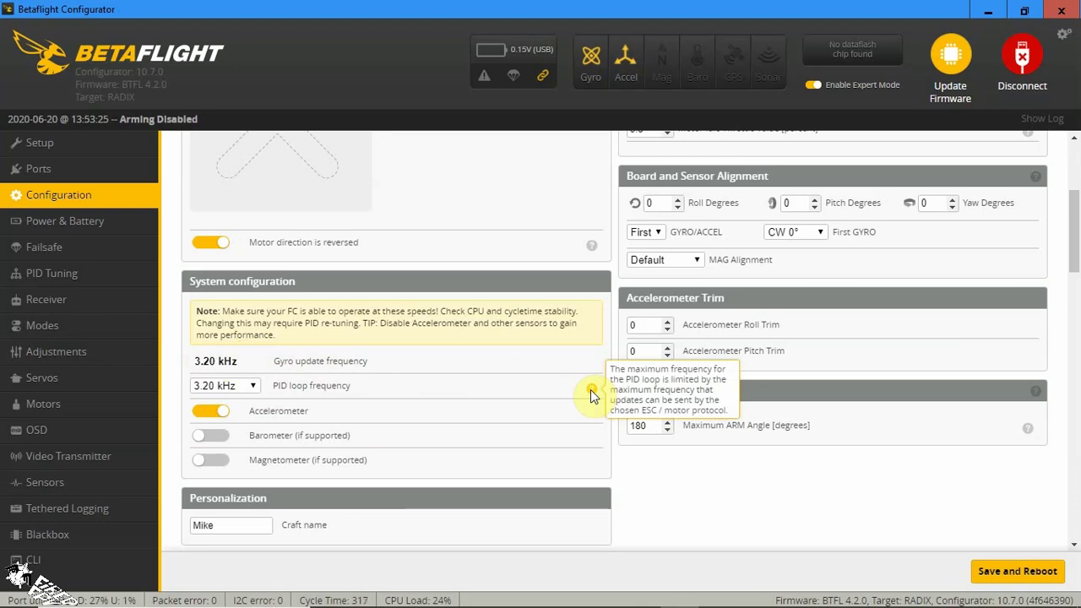
click(253, 386)
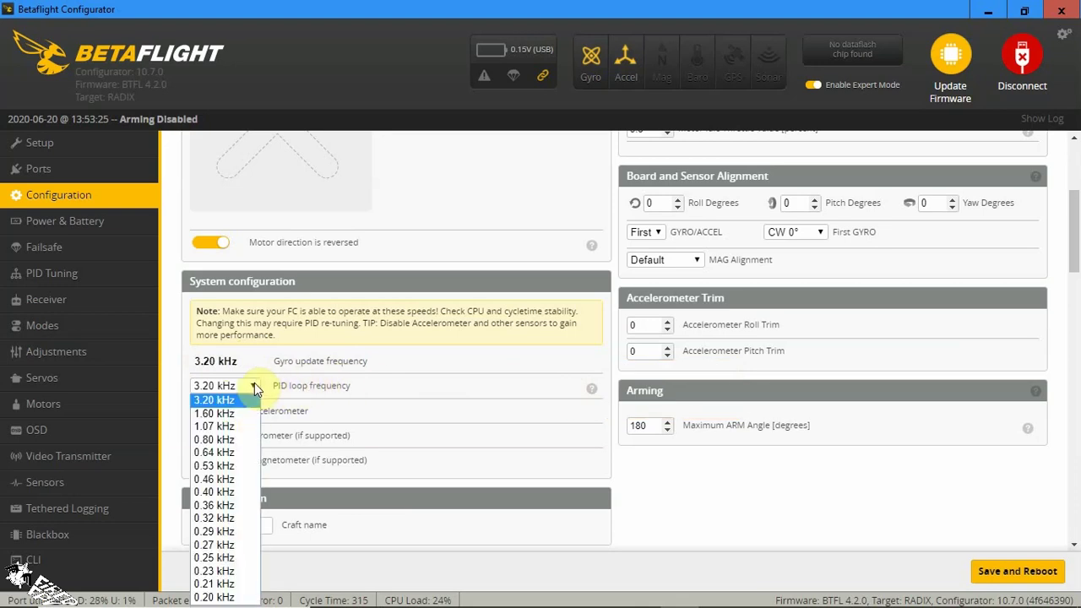
click(228, 400)
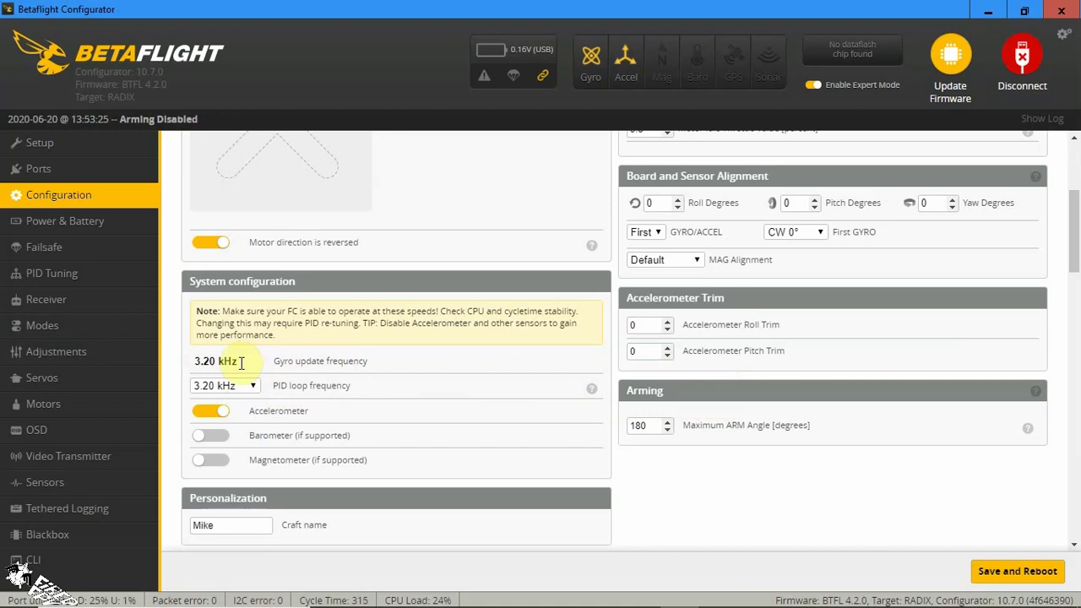
Step: Examine the gyro update frequency, the available PID loop frequencies and the sensor switches under System configuration
drag(245, 361, 344, 369)
click(222, 361)
drag(322, 361, 392, 365)
click(392, 365)
click(254, 387)
click(256, 371)
scroll(388, 404, down, 1)
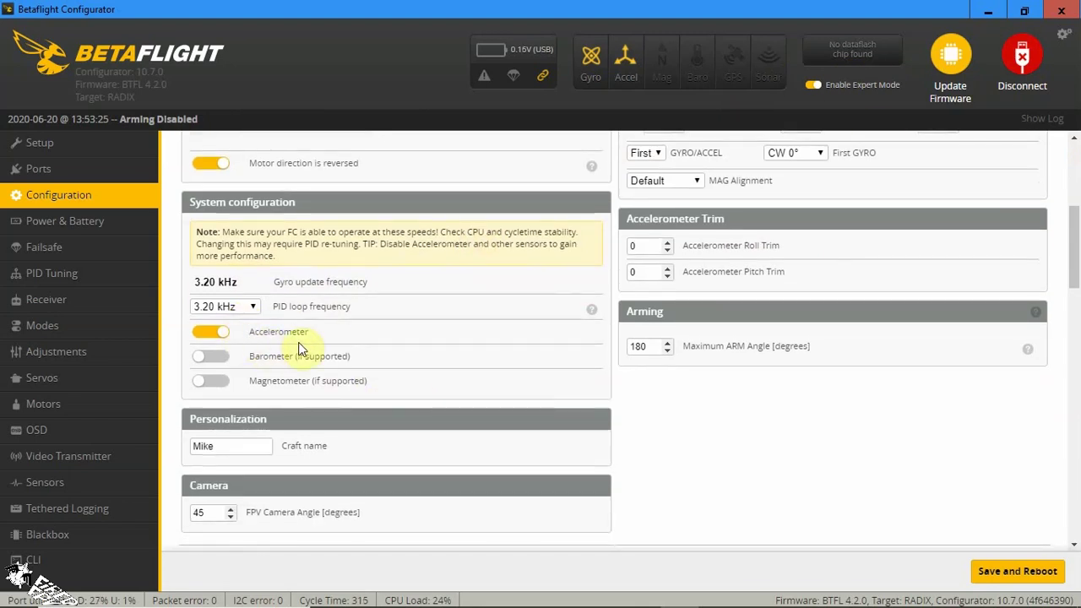
scroll(302, 363, up, 1)
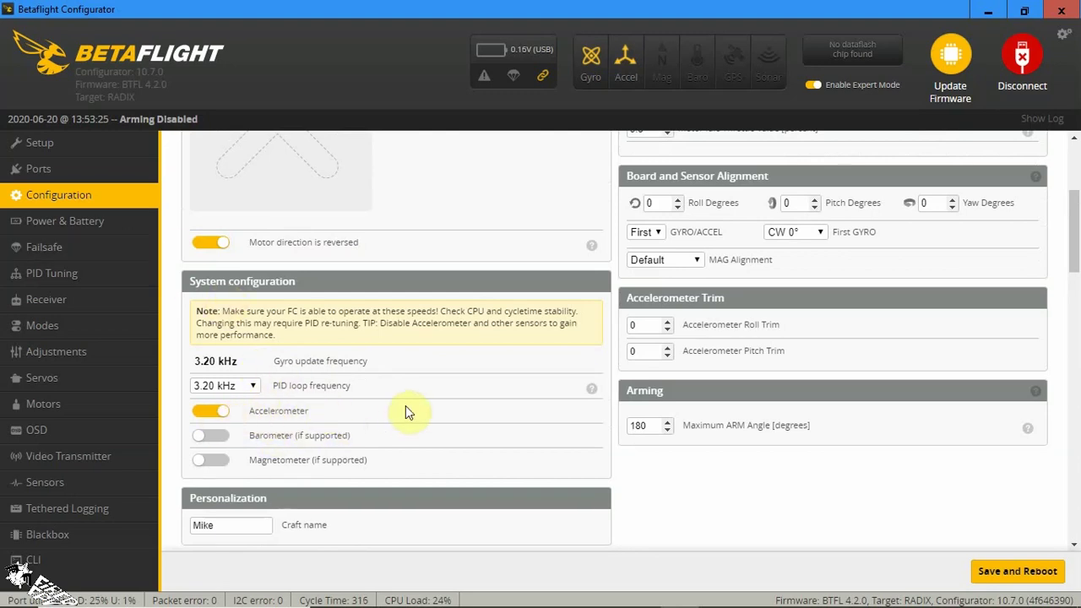
scroll(406, 410, down, 1)
scroll(405, 410, up, 1)
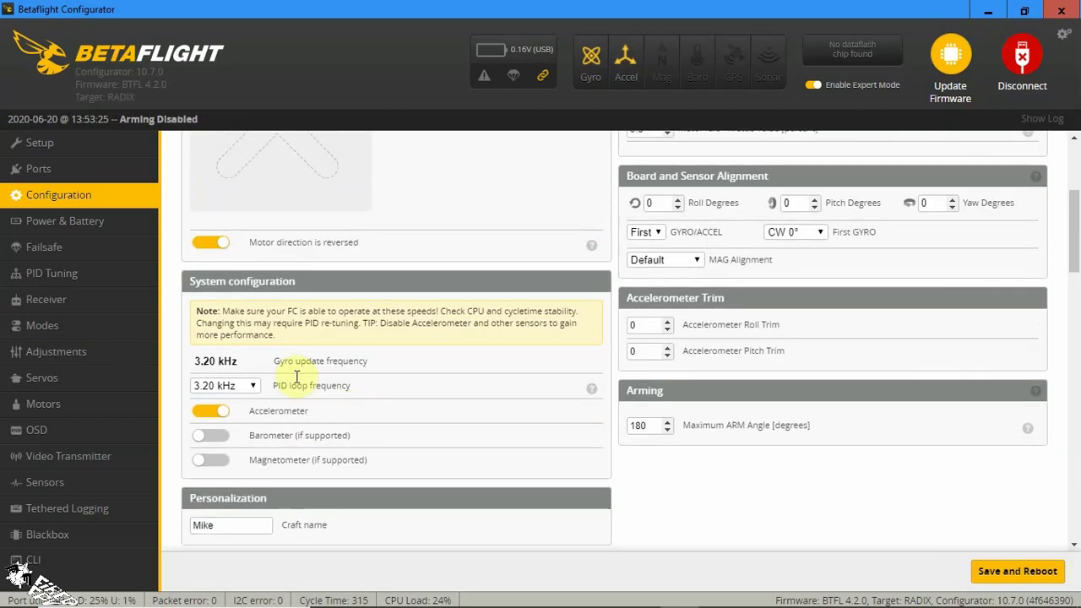
Step: After checking the attitude model on the Setup page, disable the Accelerometer on the Configuration page, save and reboot, and reconnect
click(83, 145)
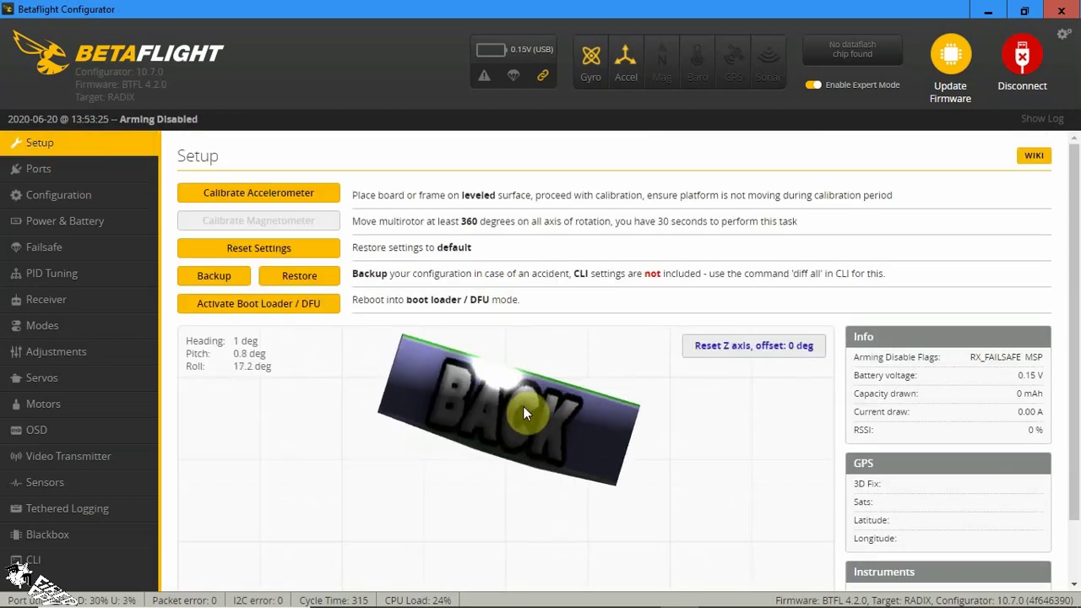
click(99, 199)
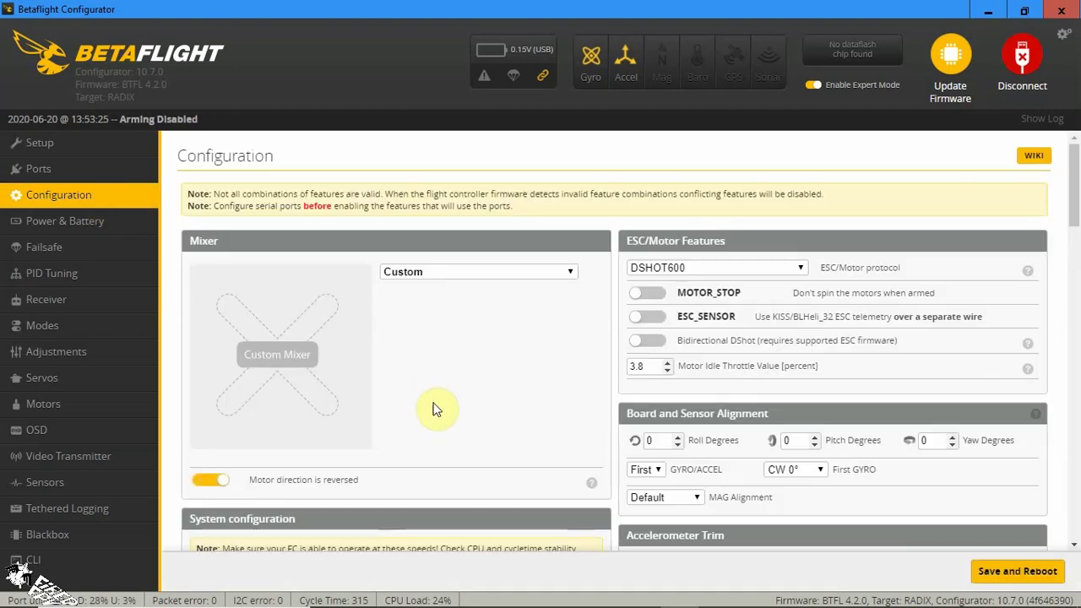
scroll(446, 398, down, 5)
click(221, 334)
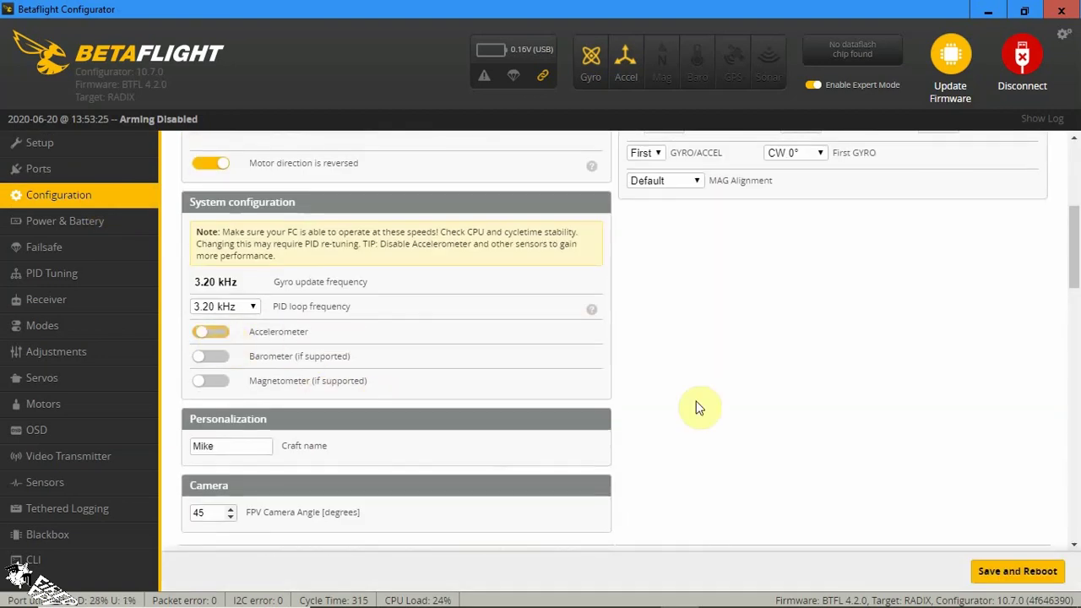
click(1017, 571)
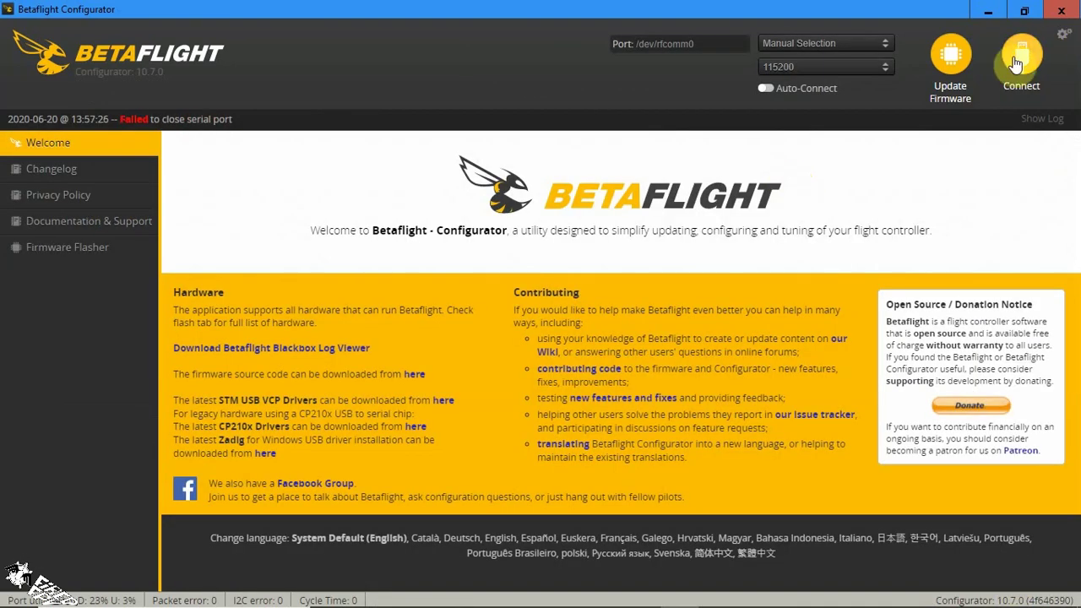
click(1019, 68)
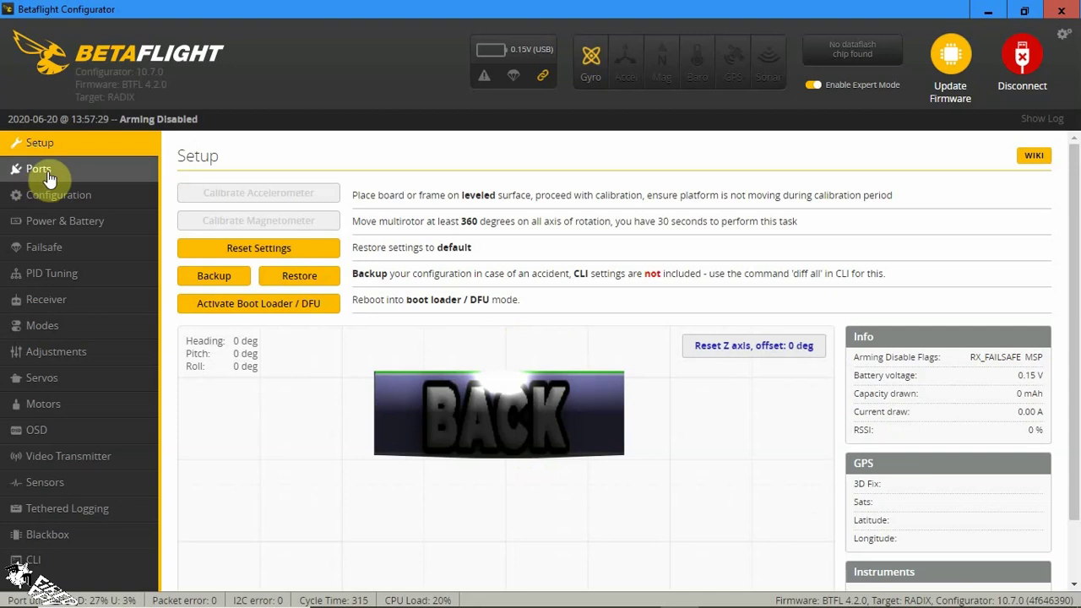
Step: Re-enable the Accelerometer under System configuration, save and reboot, and reconnect to check the CPU load
click(69, 204)
scroll(570, 414, down, 1)
scroll(515, 405, down, 5)
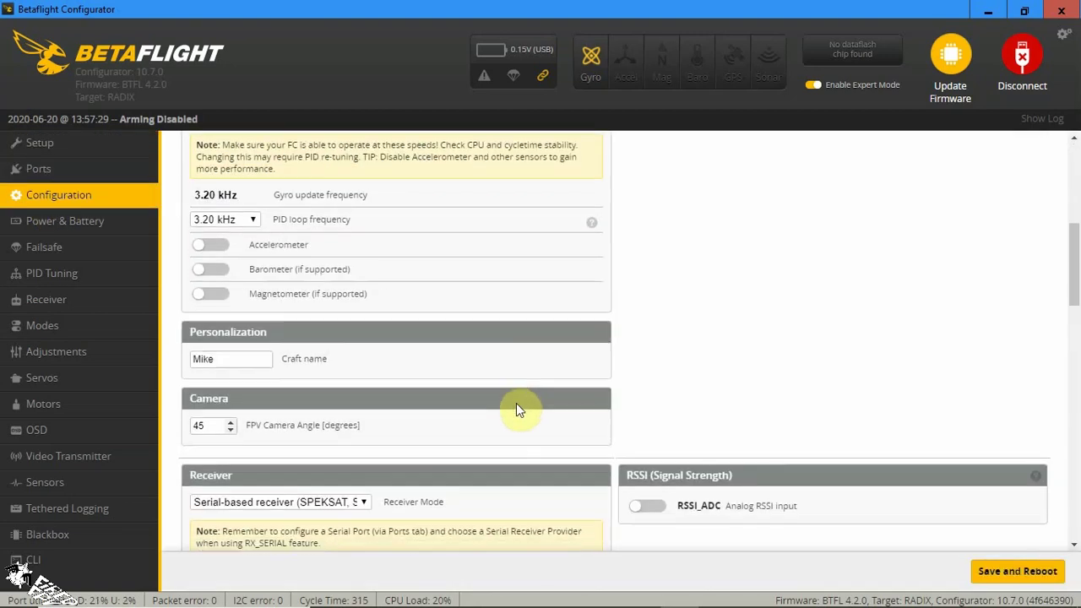
scroll(500, 399, up, 2)
click(222, 337)
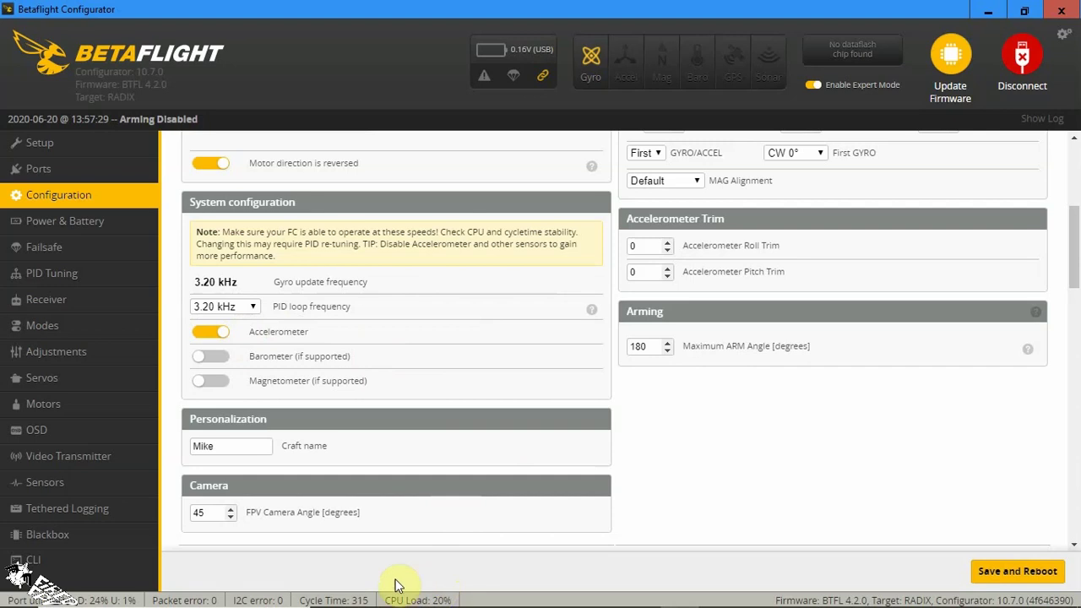
click(211, 332)
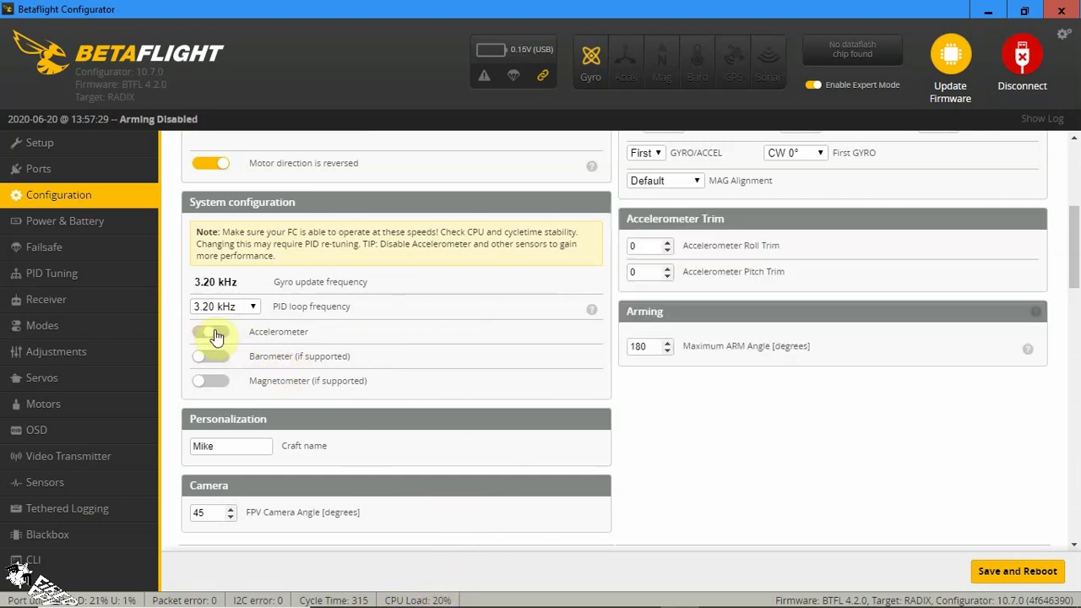
click(216, 337)
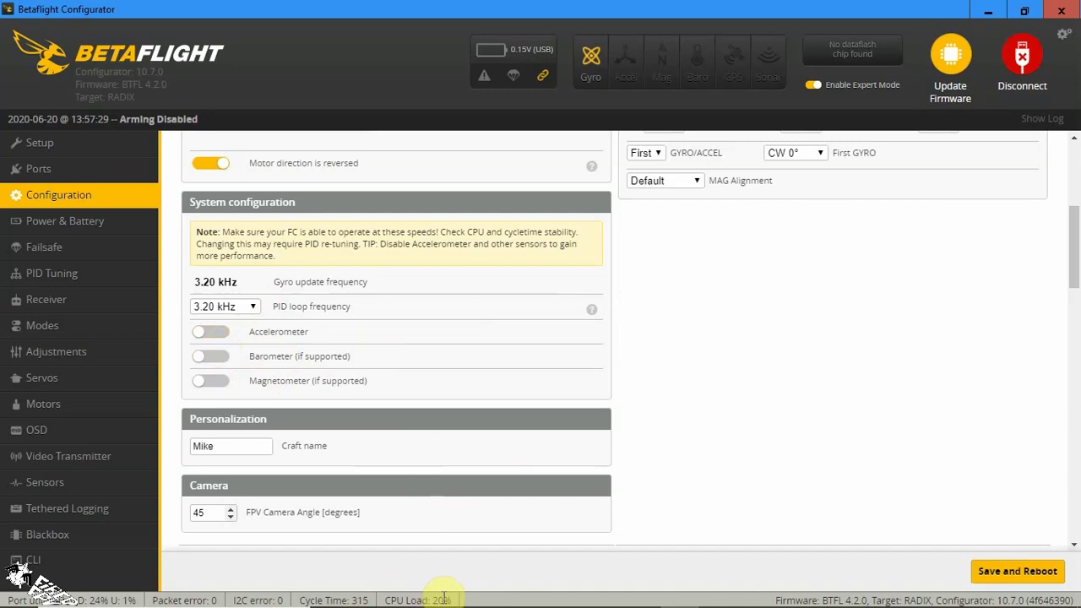
click(215, 335)
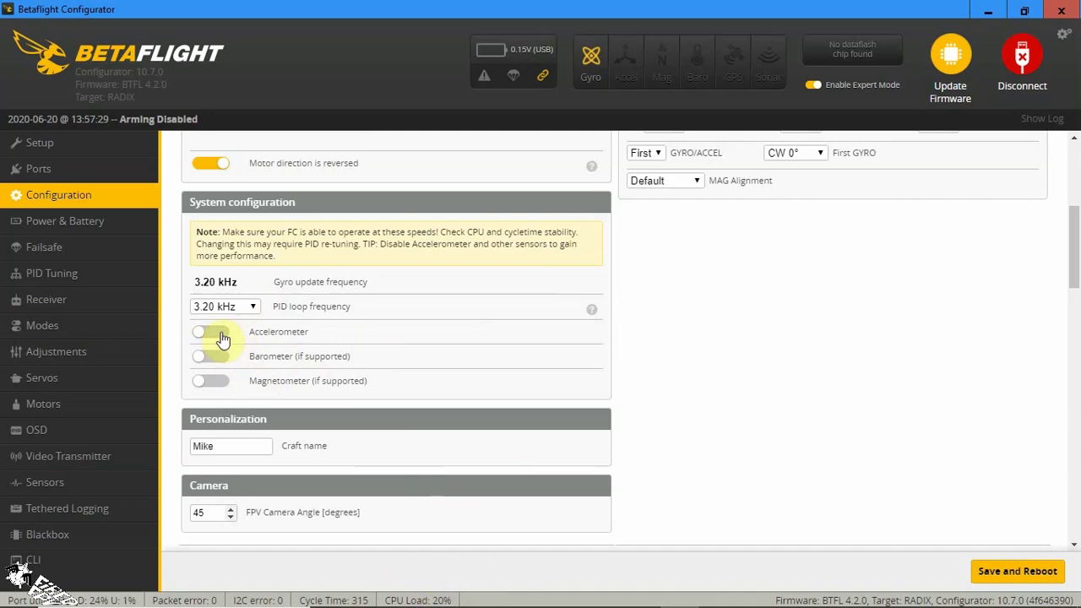
click(983, 573)
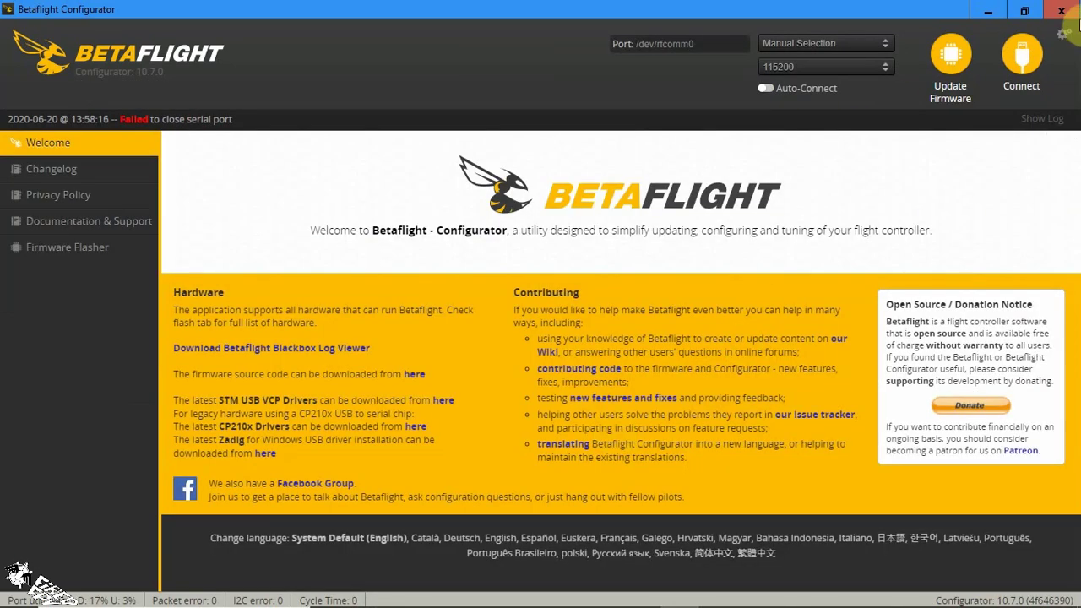
click(1022, 61)
mouse_move(454, 598)
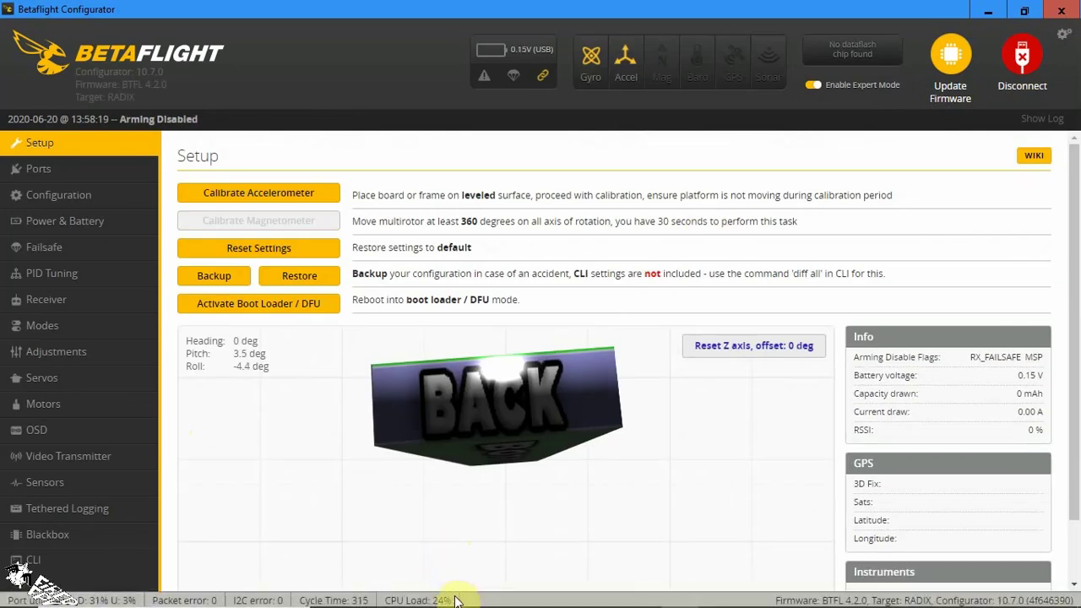
Step: Review the Accelerometer switch and the Accelerometer Trim settings on the Configuration page against the attitude model on the Setup page
click(70, 195)
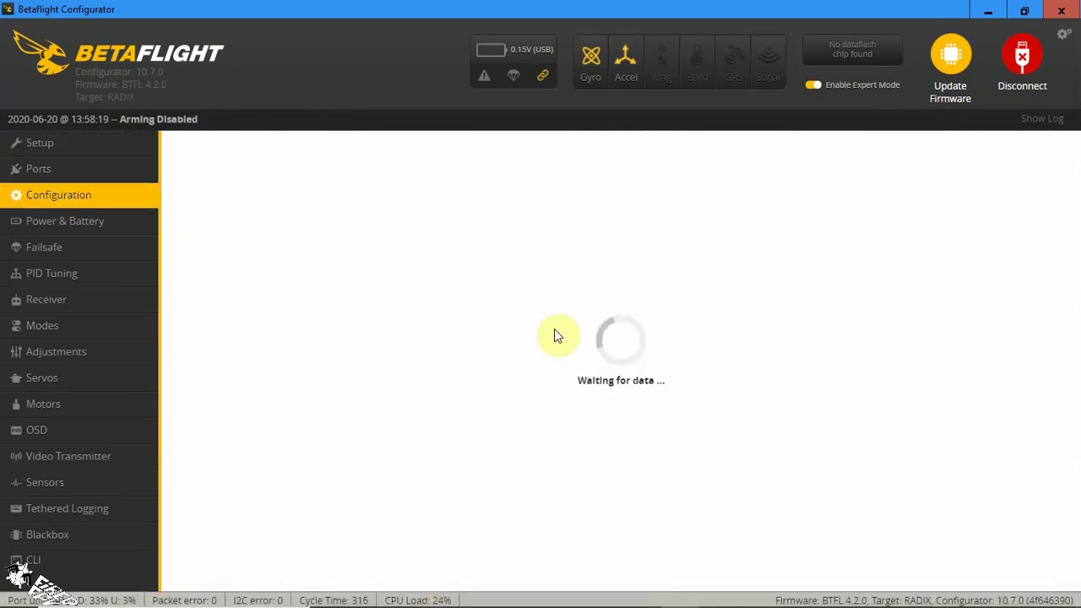
scroll(567, 393, down, 7)
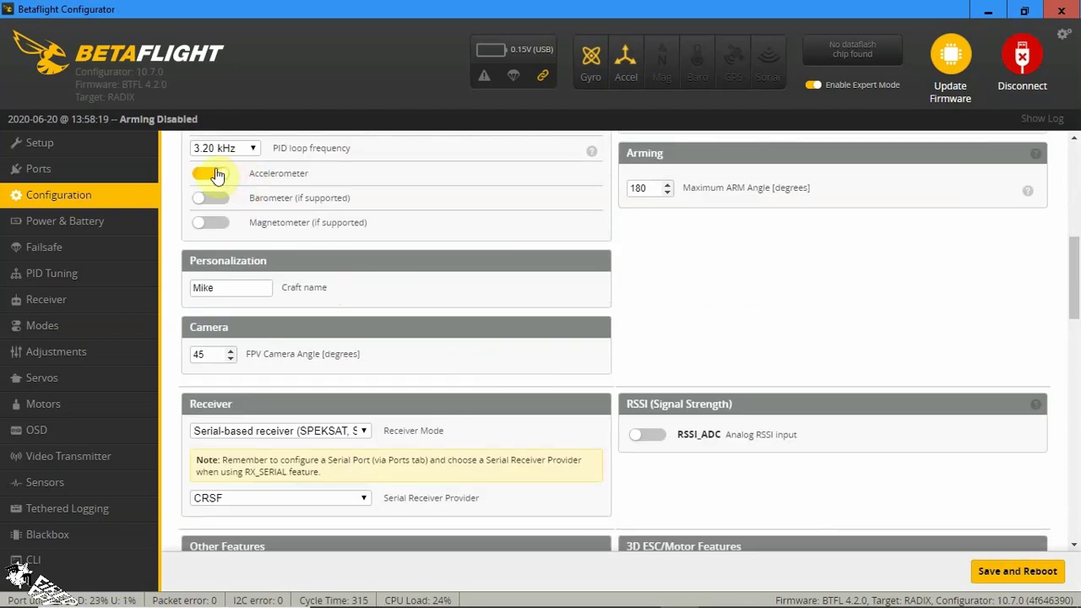
scroll(803, 273, up, 3)
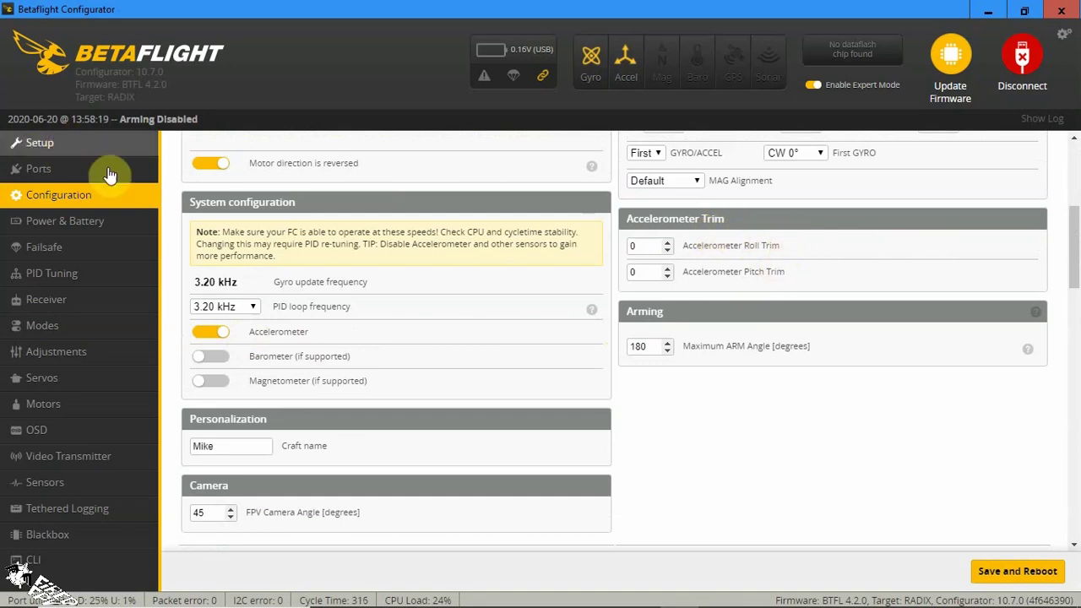
click(38, 142)
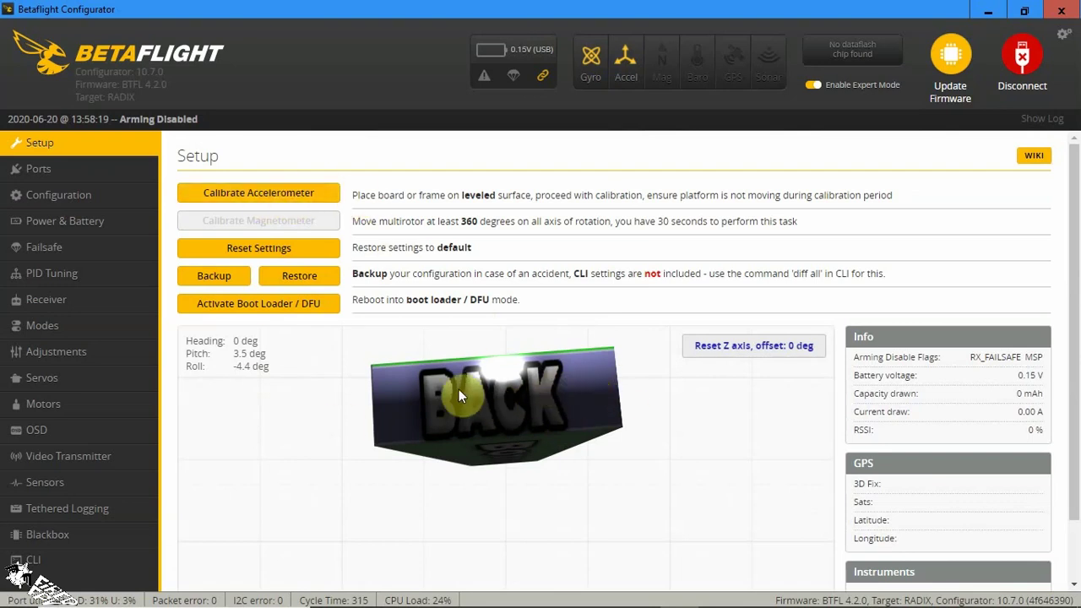
click(108, 197)
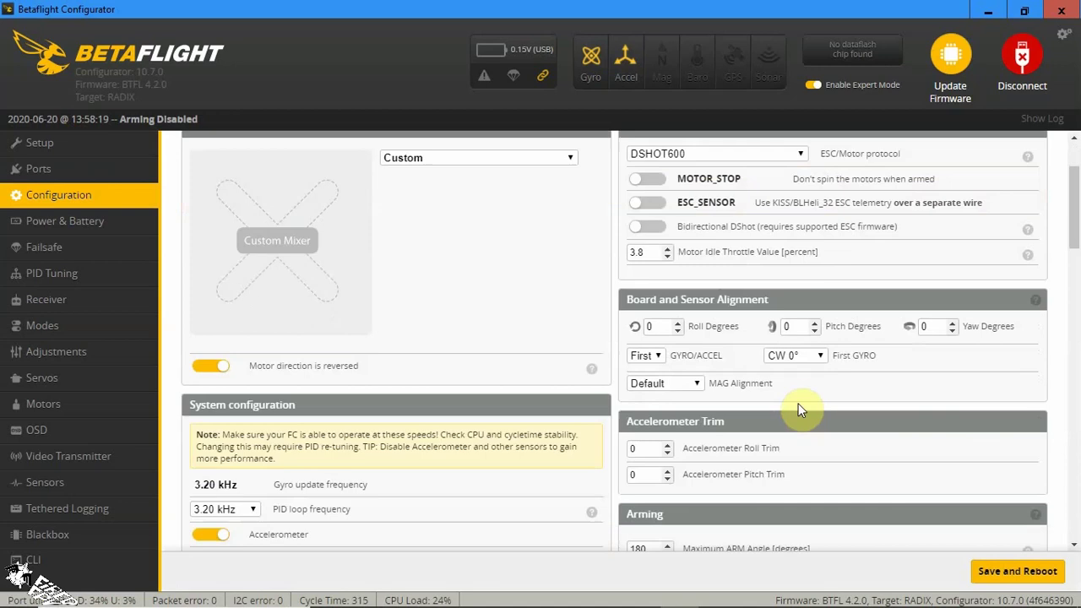
scroll(692, 349, down, 2)
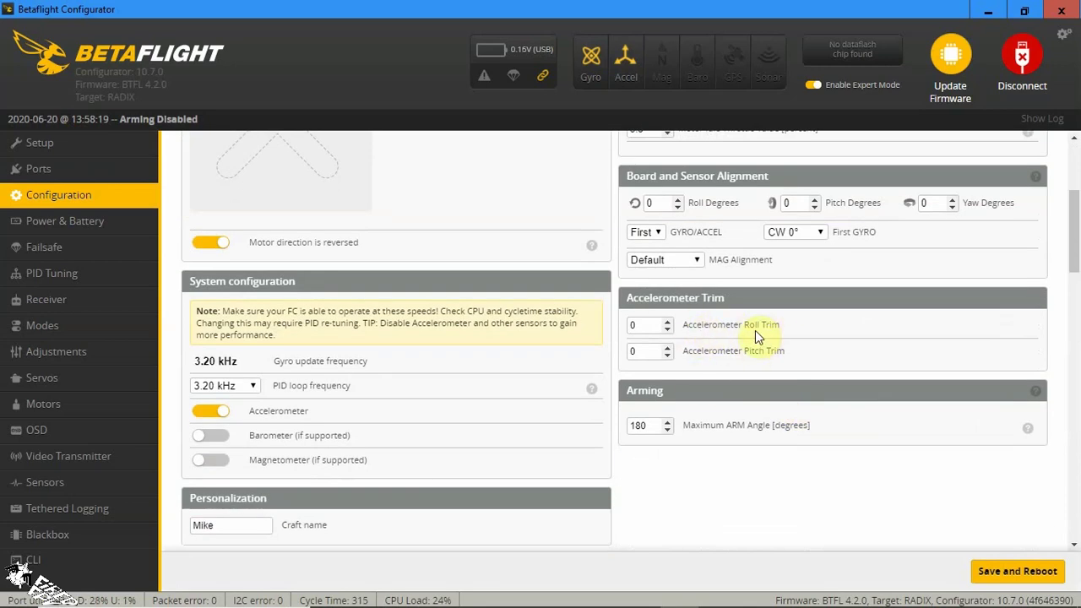
Step: Try a Maximum ARM Angle of 20 degrees under Arming and restore it to 180 degrees
scroll(780, 385, down, 2)
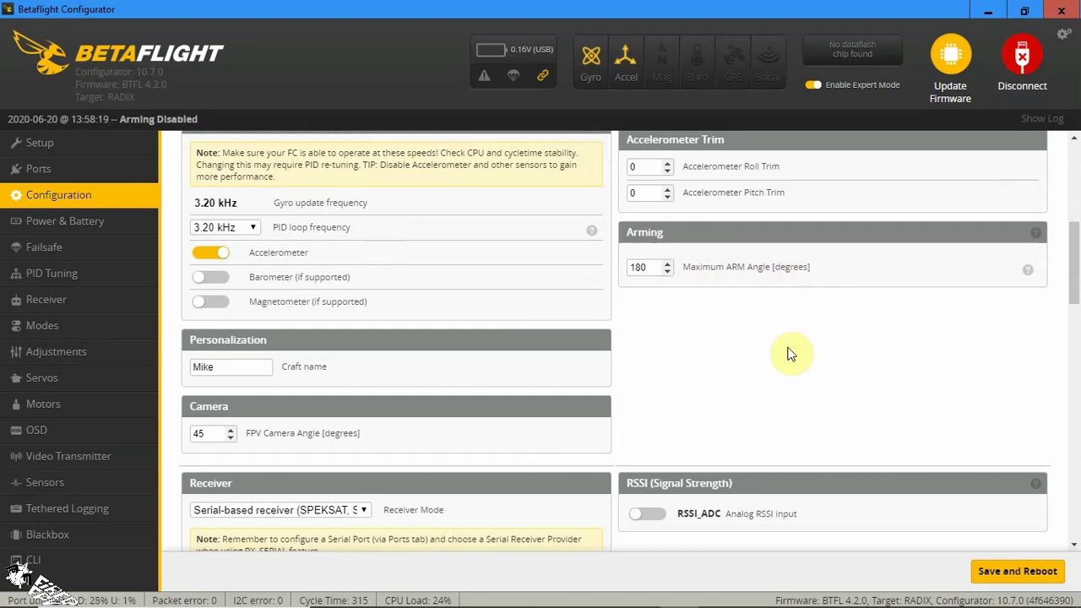
double_click(641, 266)
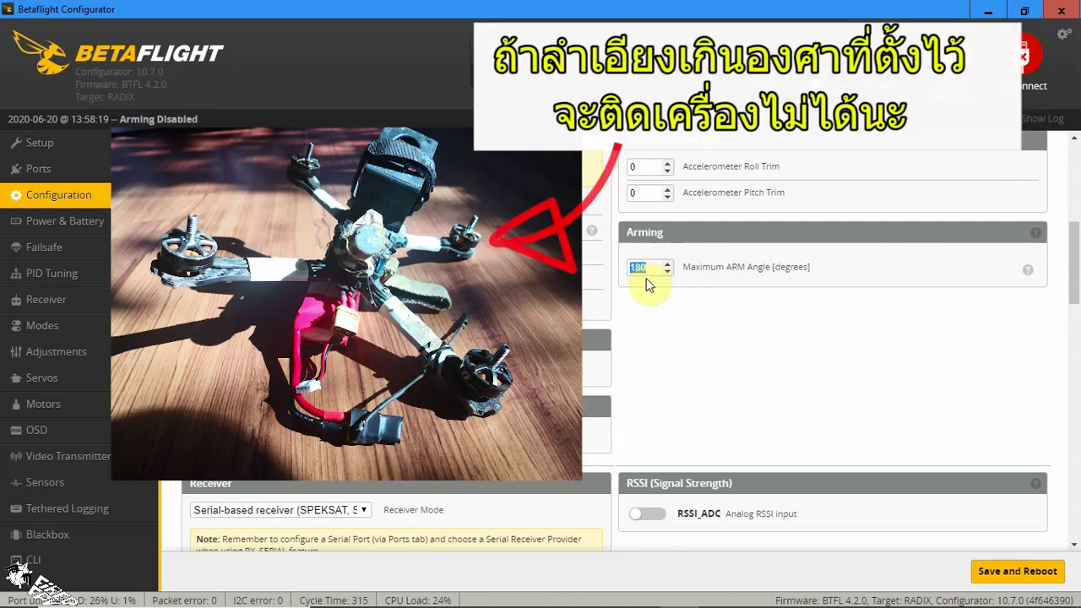
text(20)
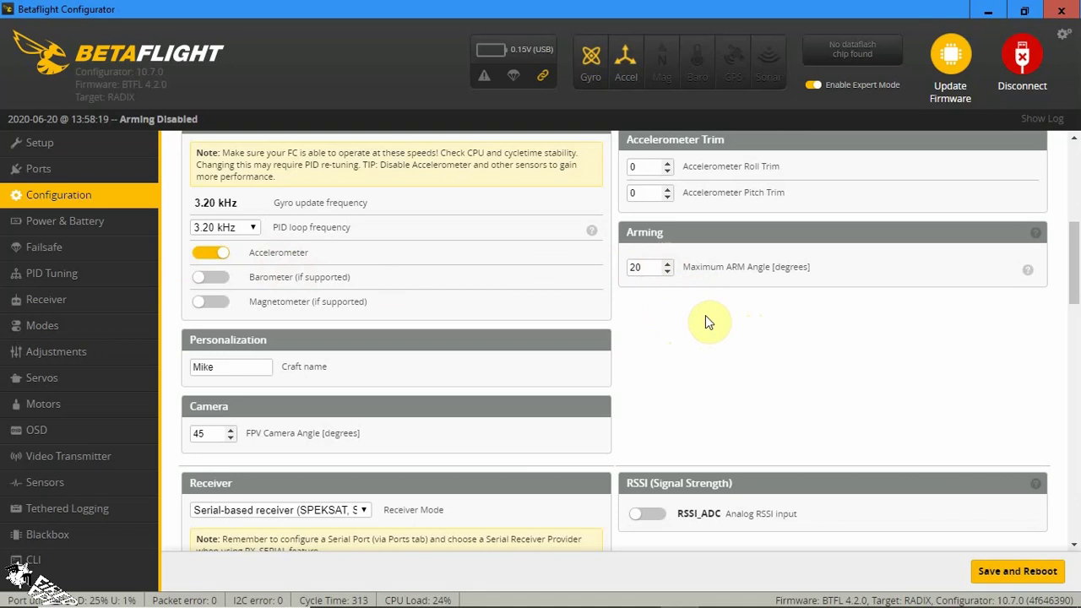
double_click(650, 267)
text(180)
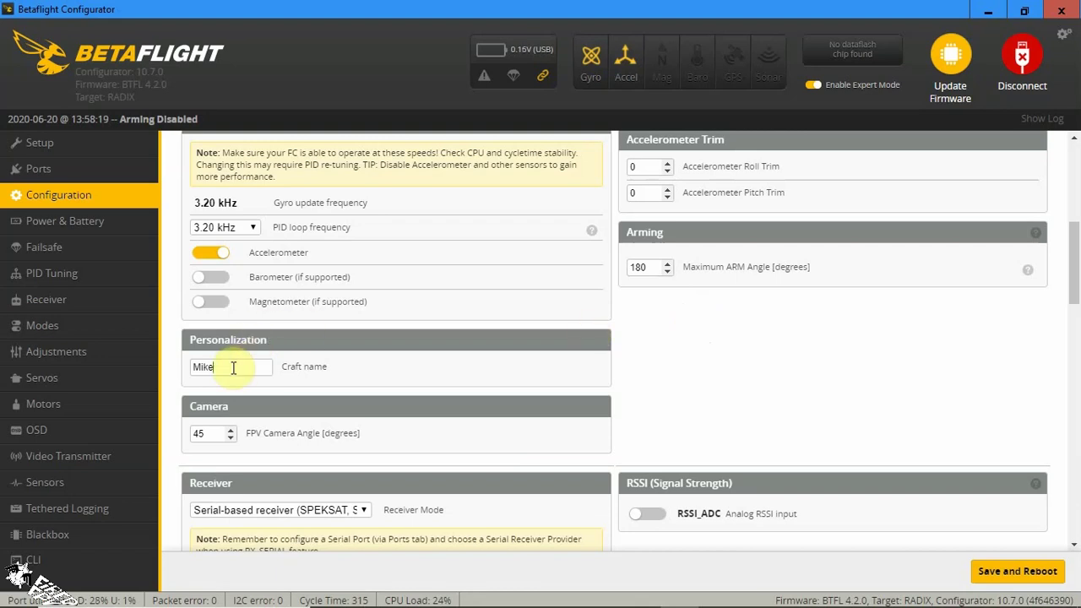
Step: Review the Craft name setting on the Configuration page and turn off the Craft name element for OSD Profile 1 on the OSD page
scroll(314, 365, down, 3)
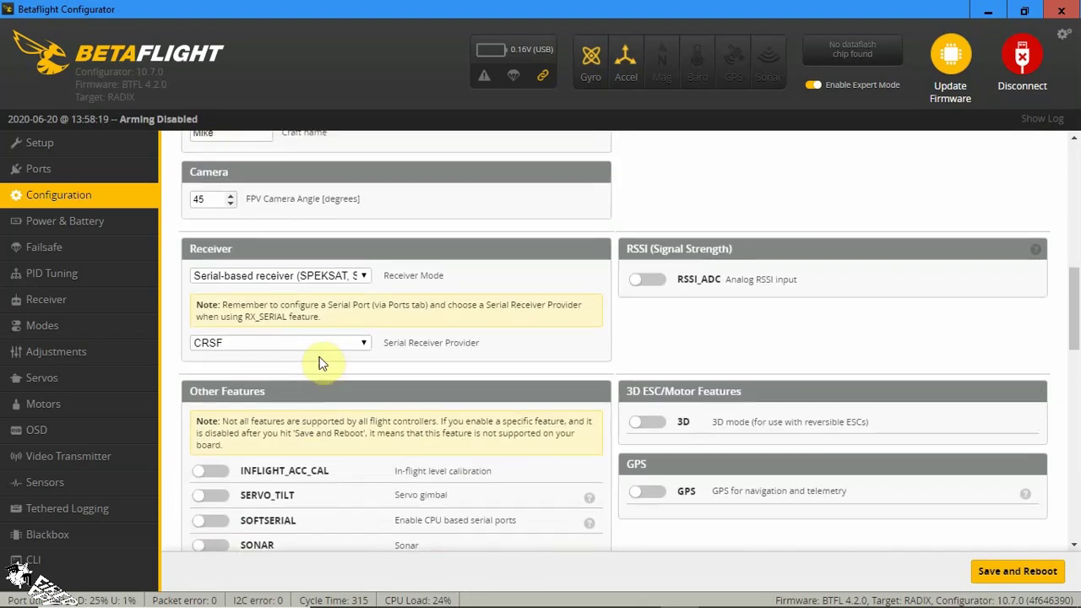
scroll(319, 358, up, 2)
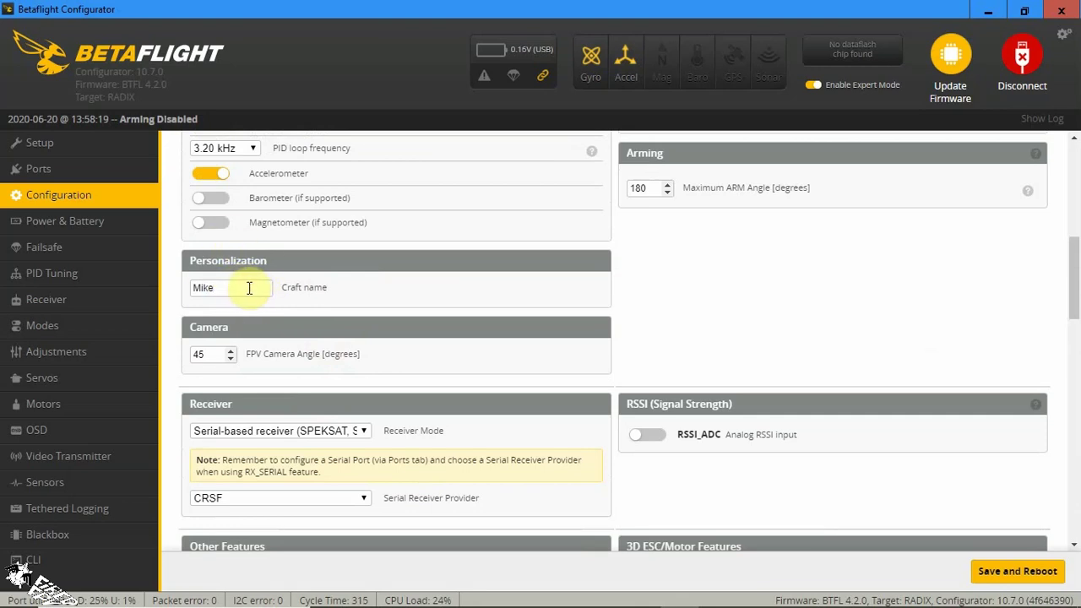
click(90, 430)
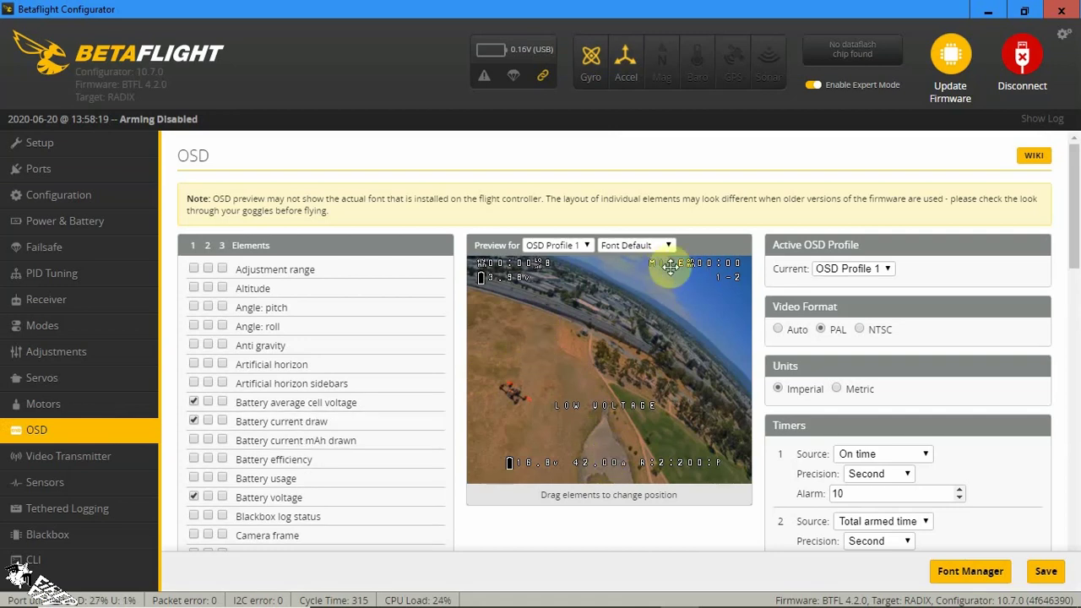
scroll(285, 393, down, 5)
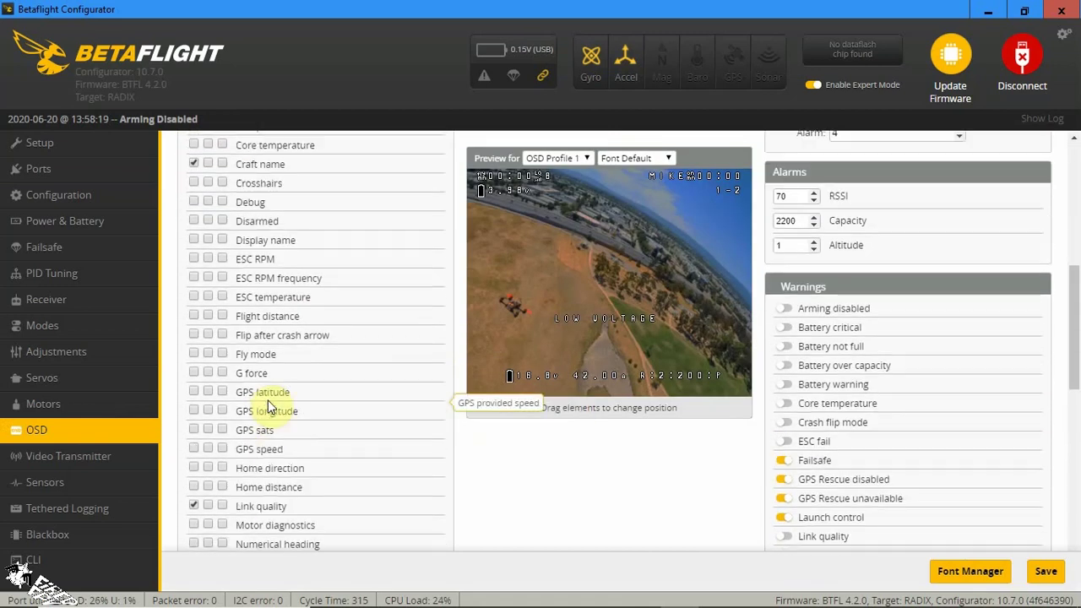
scroll(268, 407, up, 3)
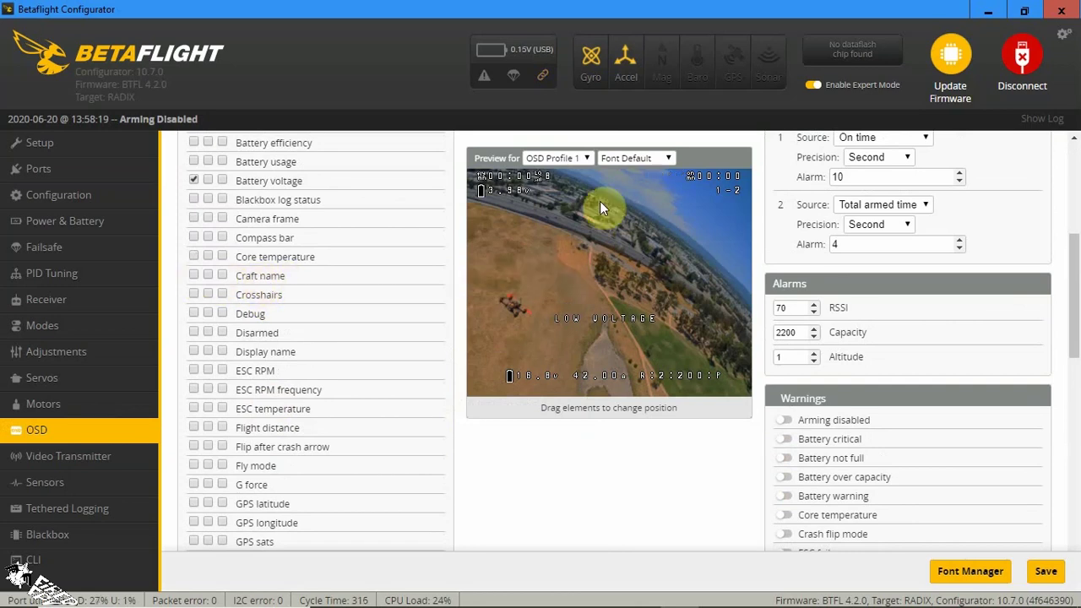
Step: Toggle the Craft name element for OSD Profile 1 on and off, and return to the Configuration page
click(191, 276)
click(193, 275)
click(59, 195)
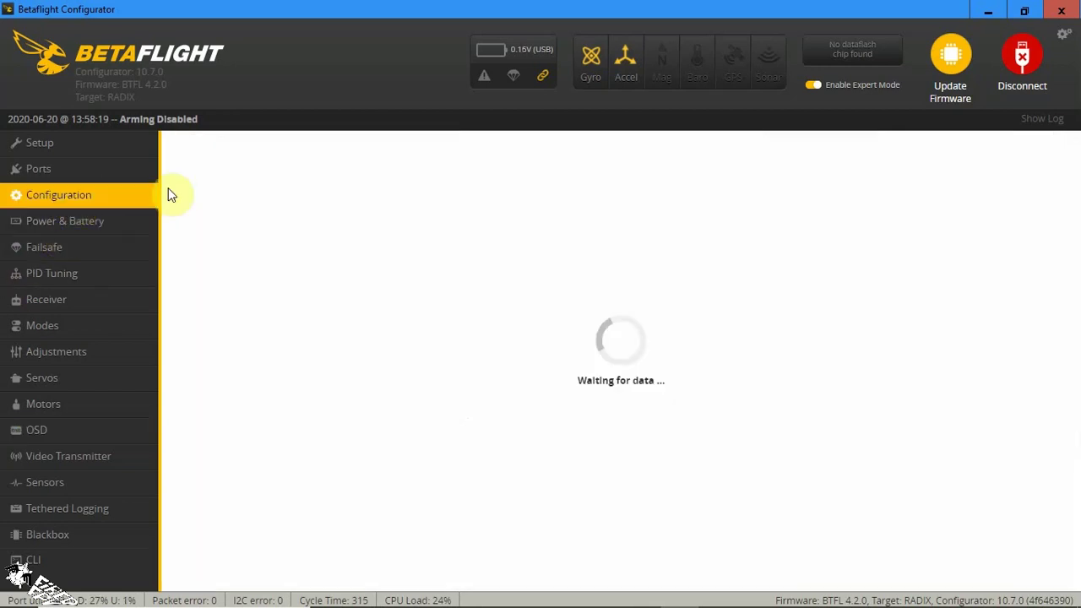
Step: Review the FPV Camera Angle setting on the Configuration page together with the FPV ANGLE MIX mode on the Modes page
scroll(501, 365, down, 5)
scroll(501, 365, down, 1)
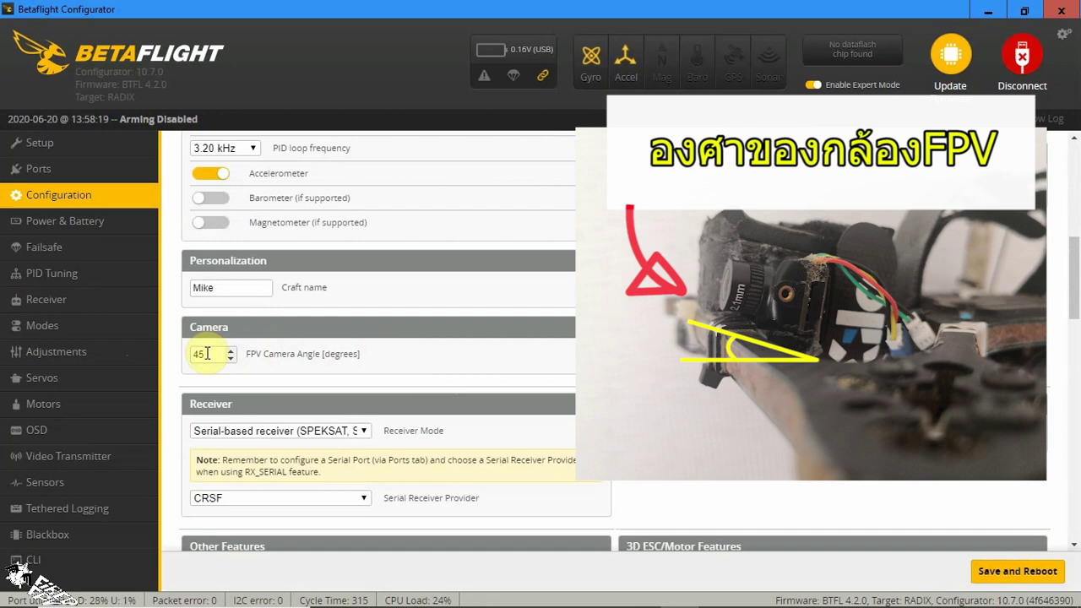
click(39, 325)
scroll(599, 340, down, 15)
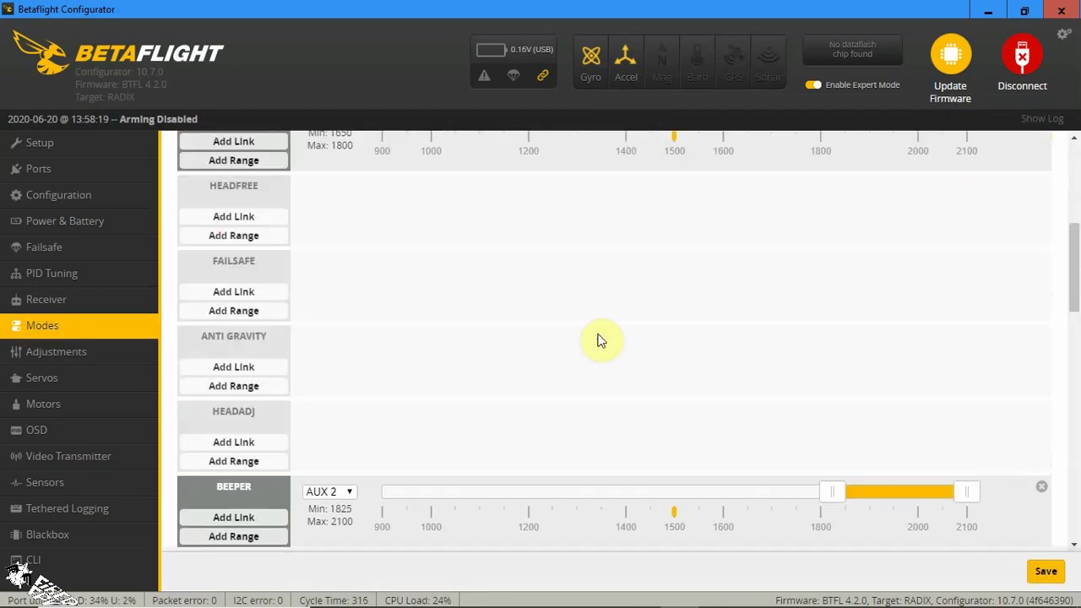
scroll(486, 353, down, 1)
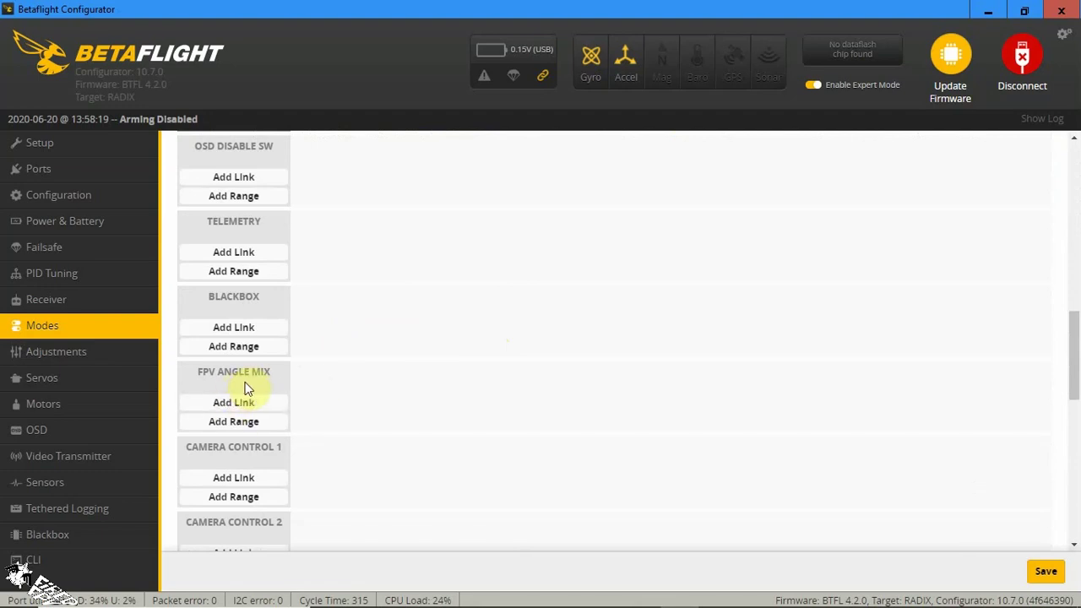
scroll(256, 390, down, 5)
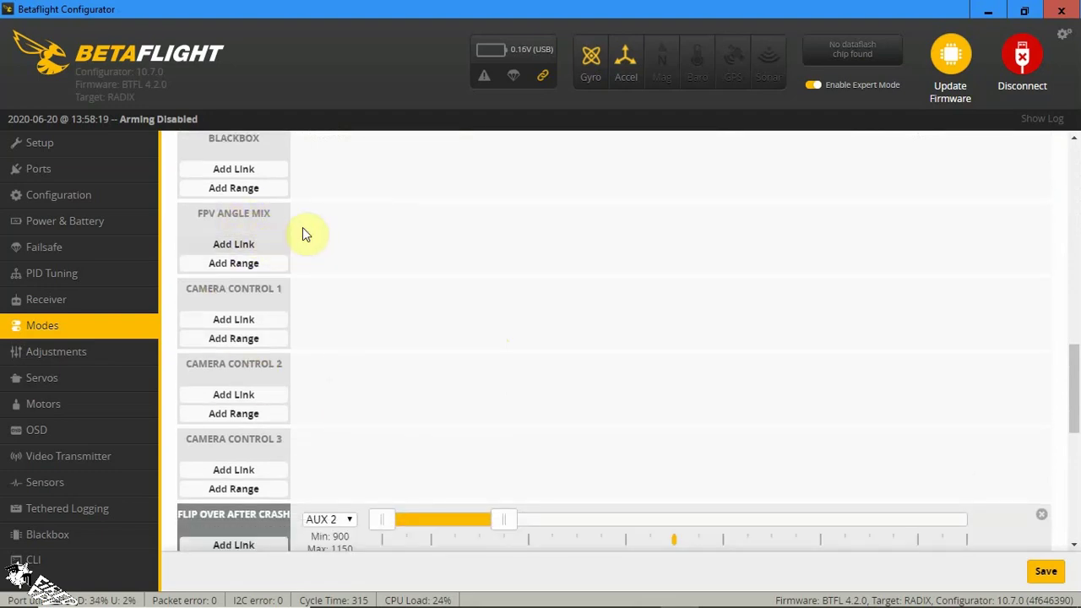
click(80, 199)
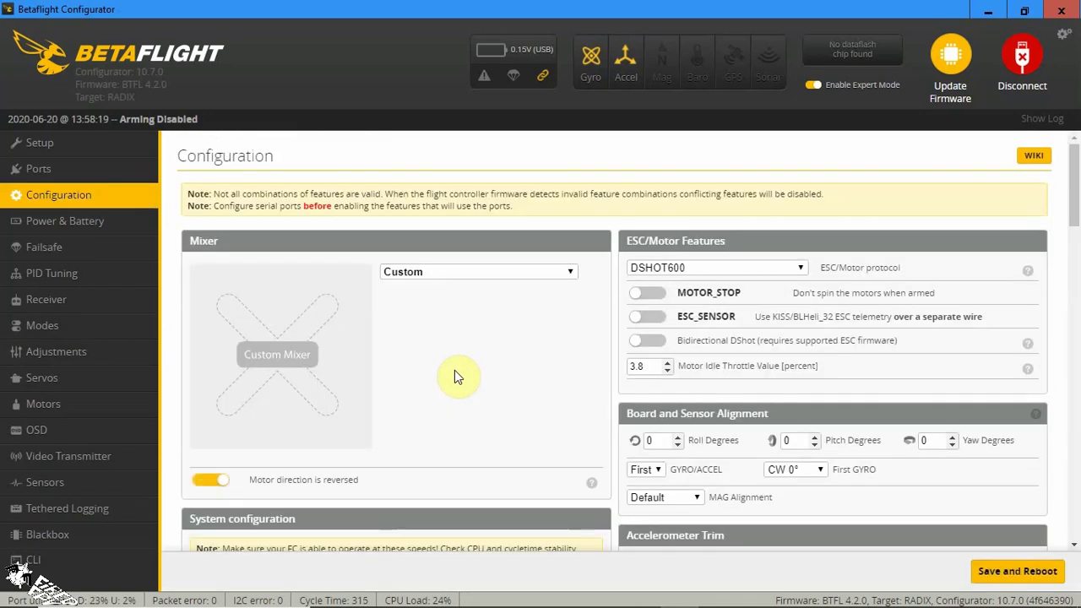
scroll(455, 372, down, 4)
scroll(455, 378, down, 1)
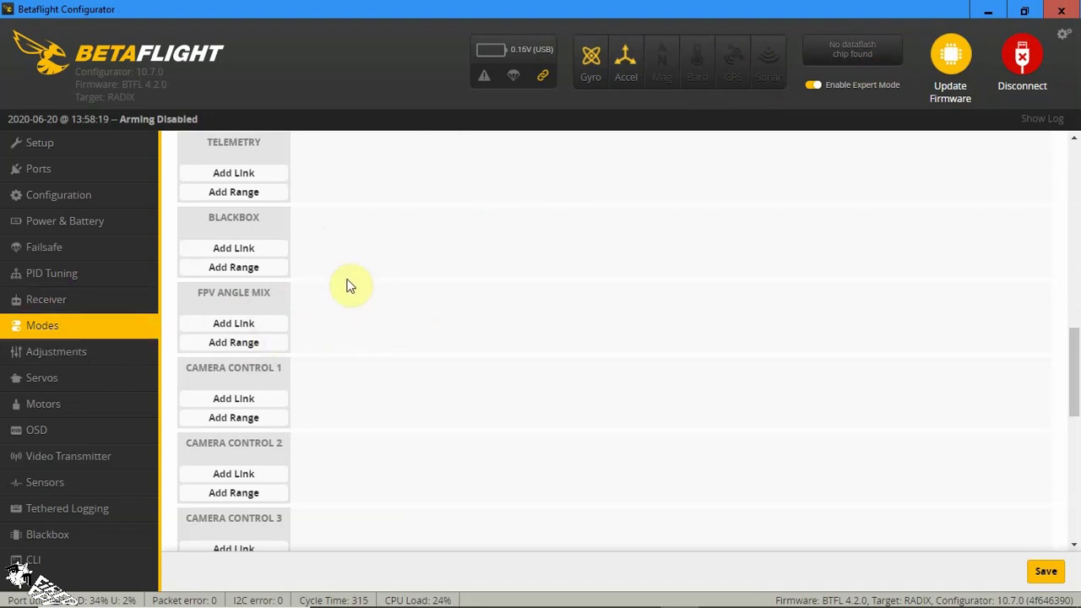
scroll(351, 286, up, 2)
Step: Examine the available Receiver Mode options in the Receiver section of the Configuration page
click(58, 194)
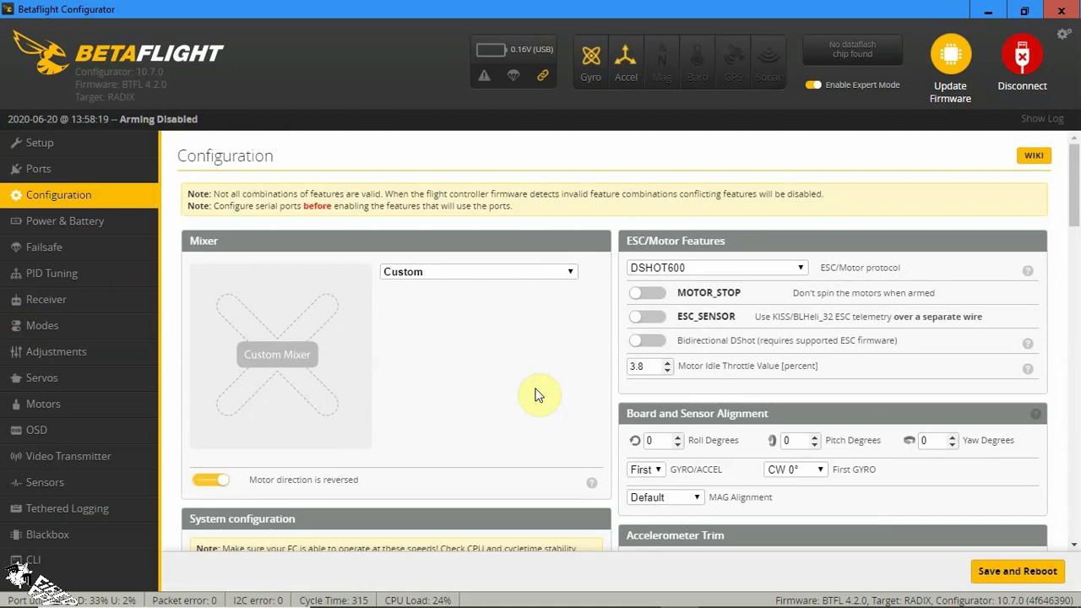
scroll(499, 392, down, 10)
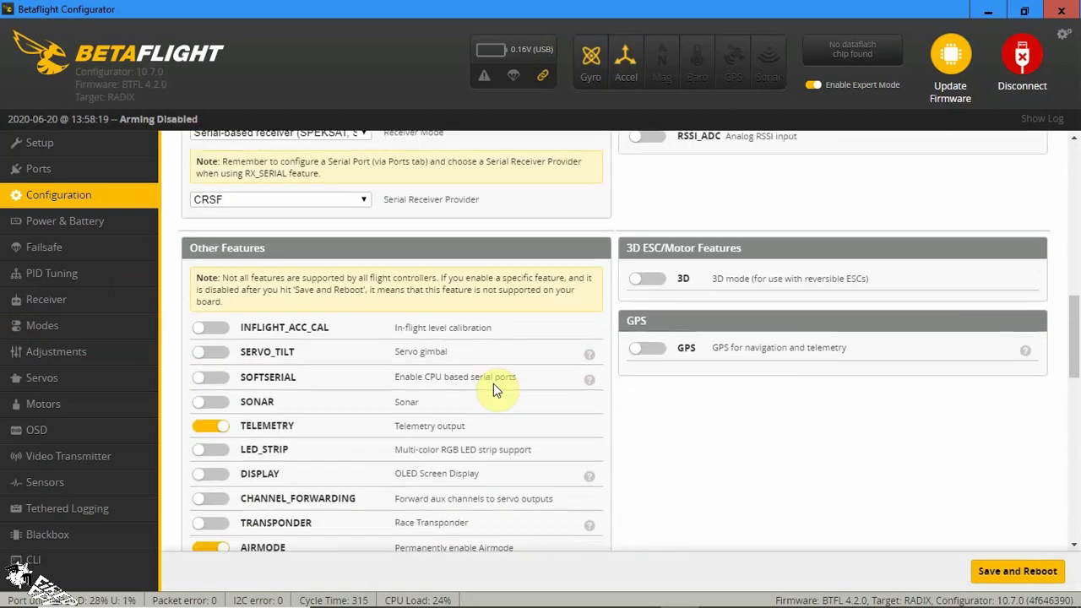
scroll(493, 383, up, 4)
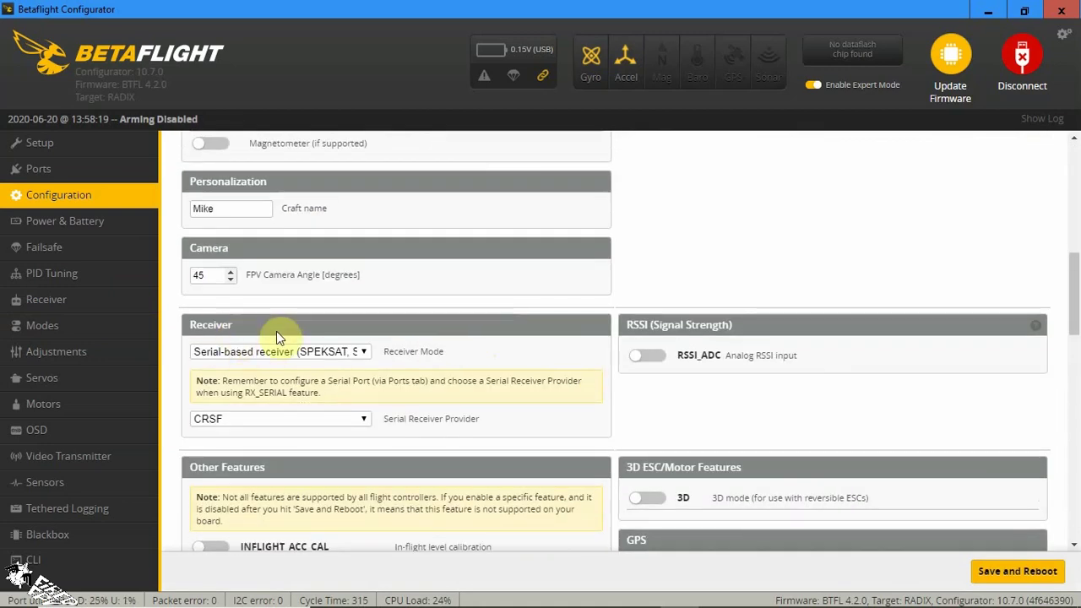
scroll(446, 345, down, 1)
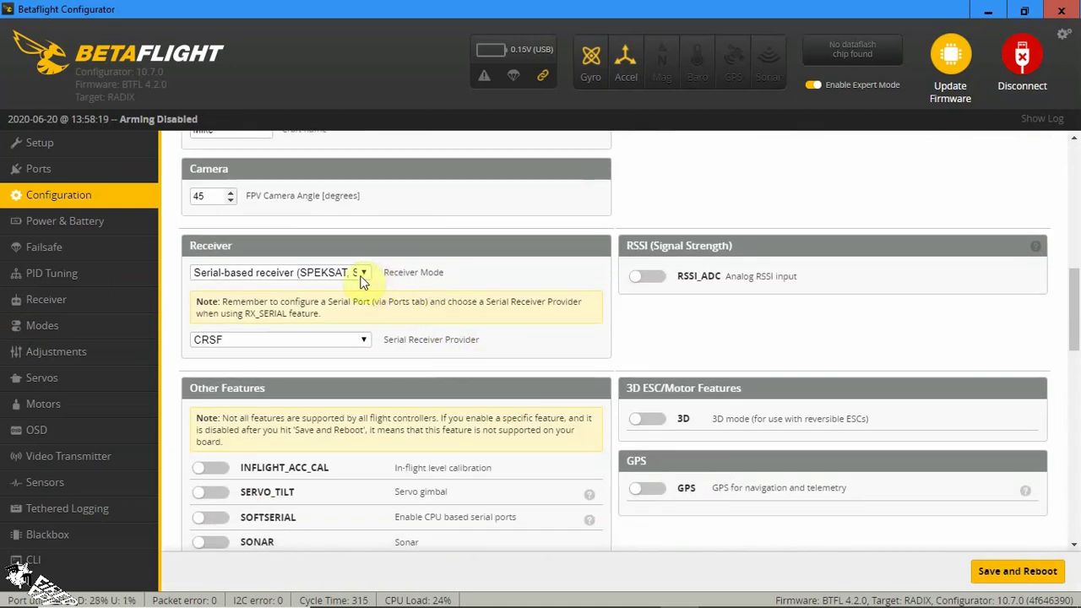
click(361, 274)
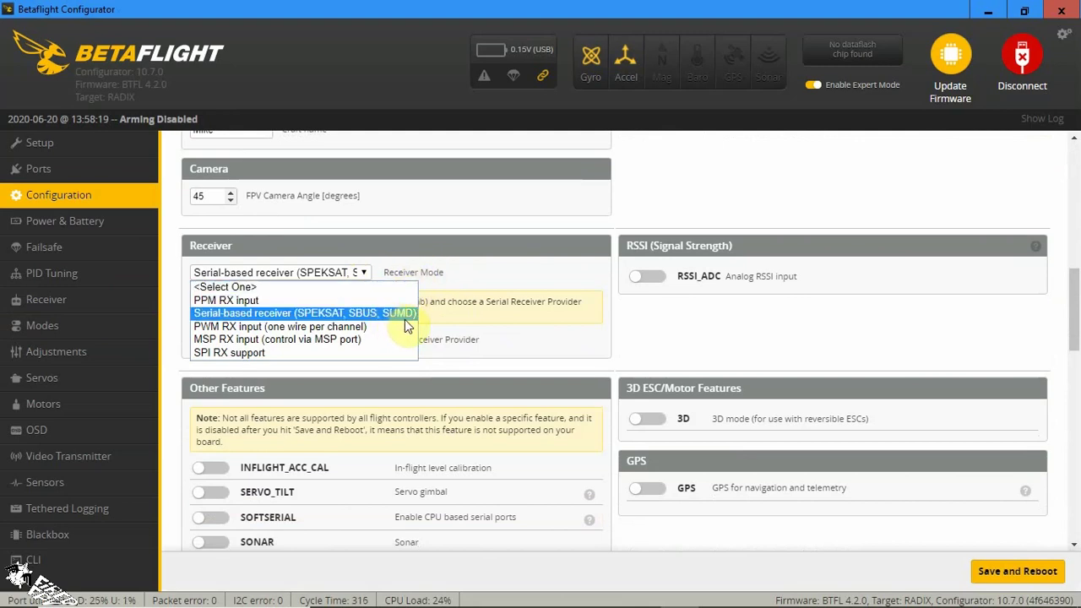
click(466, 282)
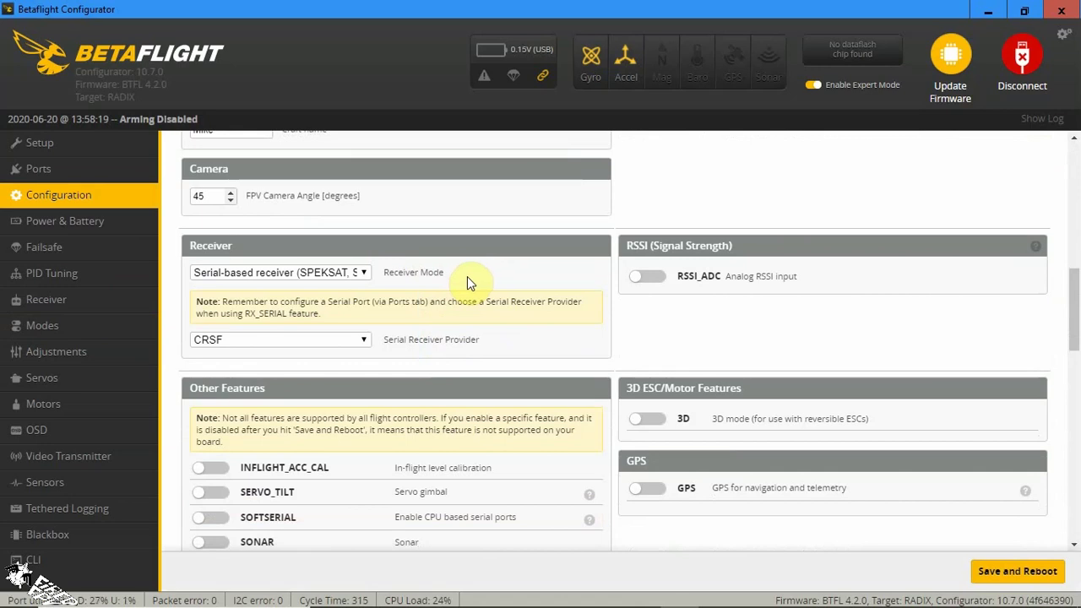
click(361, 273)
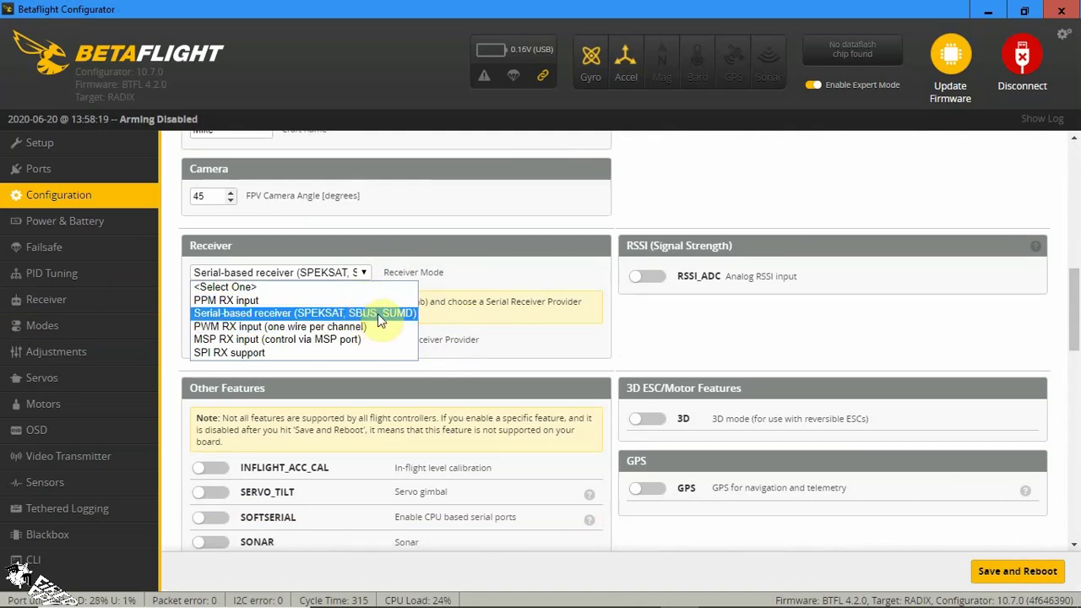
click(477, 296)
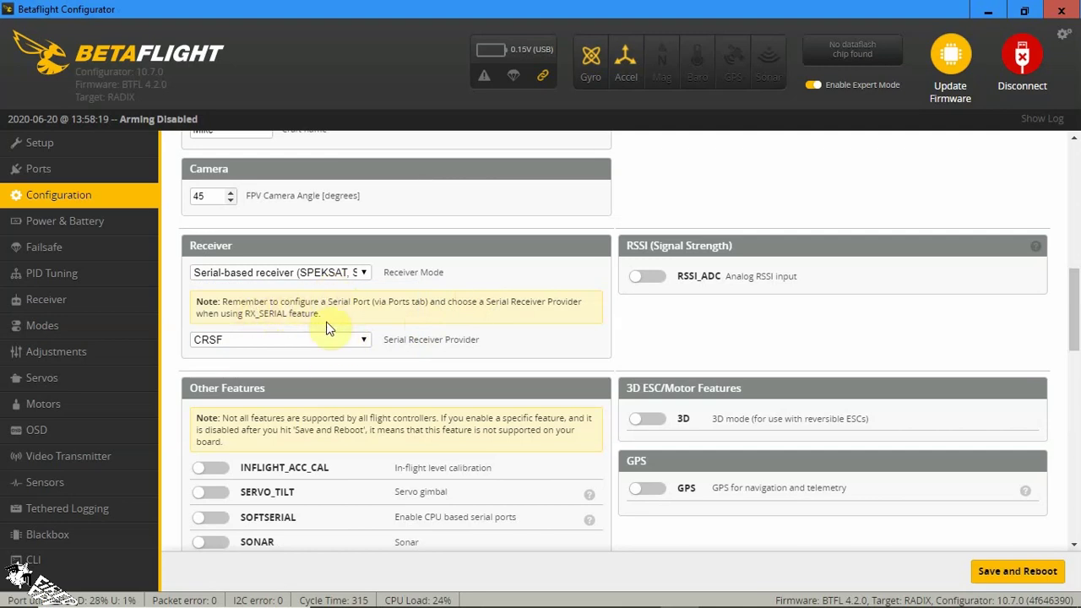
Step: Check the Serial Rx setting of UART3 on the Ports page and return to the Configuration page
click(88, 171)
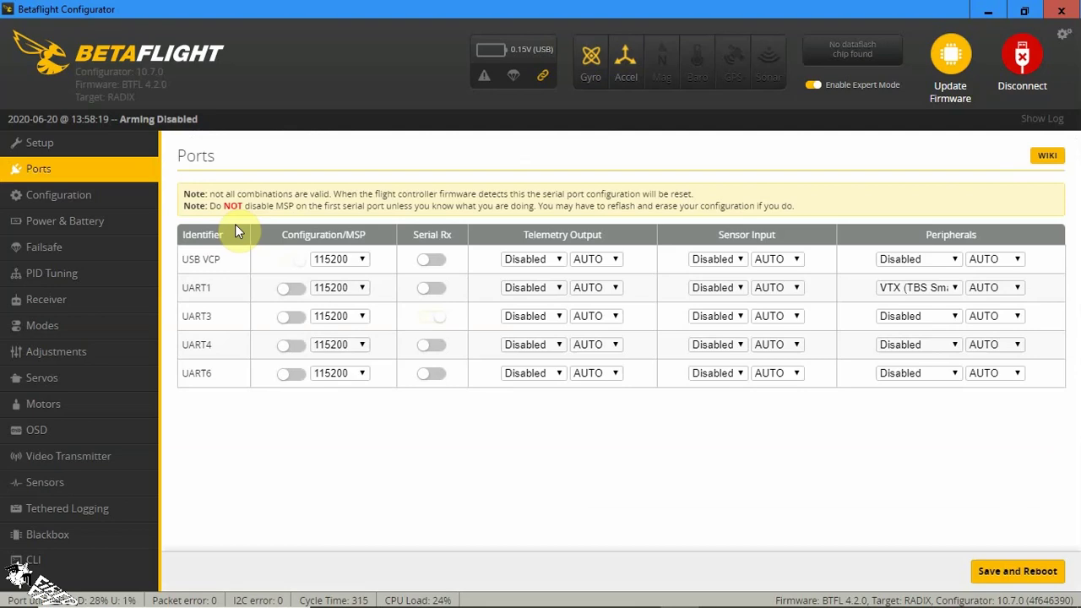
click(430, 316)
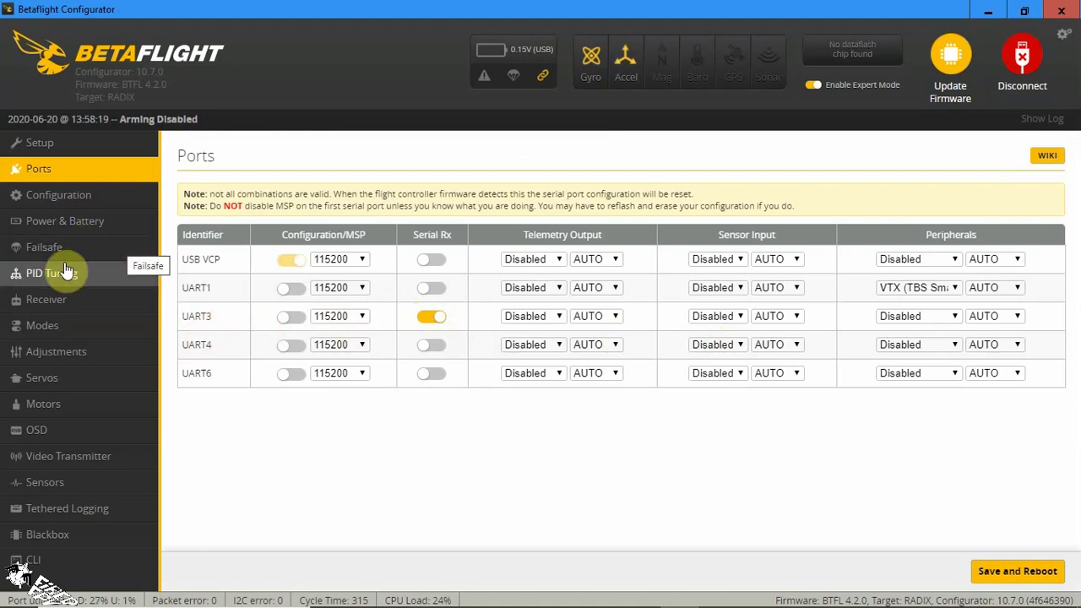
click(85, 201)
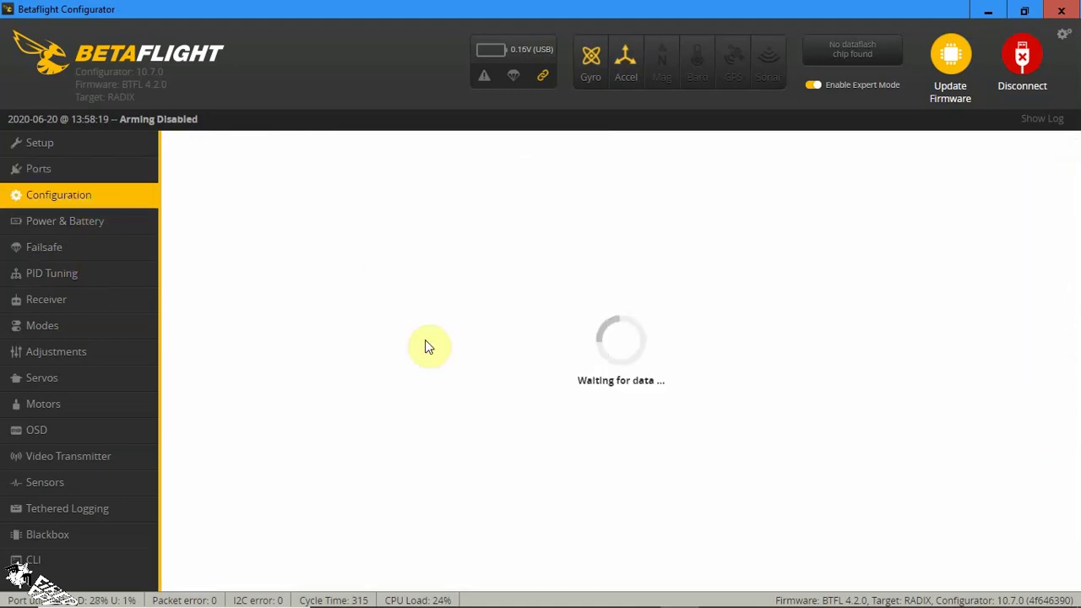
Step: Examine the Serial Receiver Provider options and compare them with the Receiver Mode options in the Receiver section
scroll(443, 360, down, 10)
scroll(447, 350, down, 1)
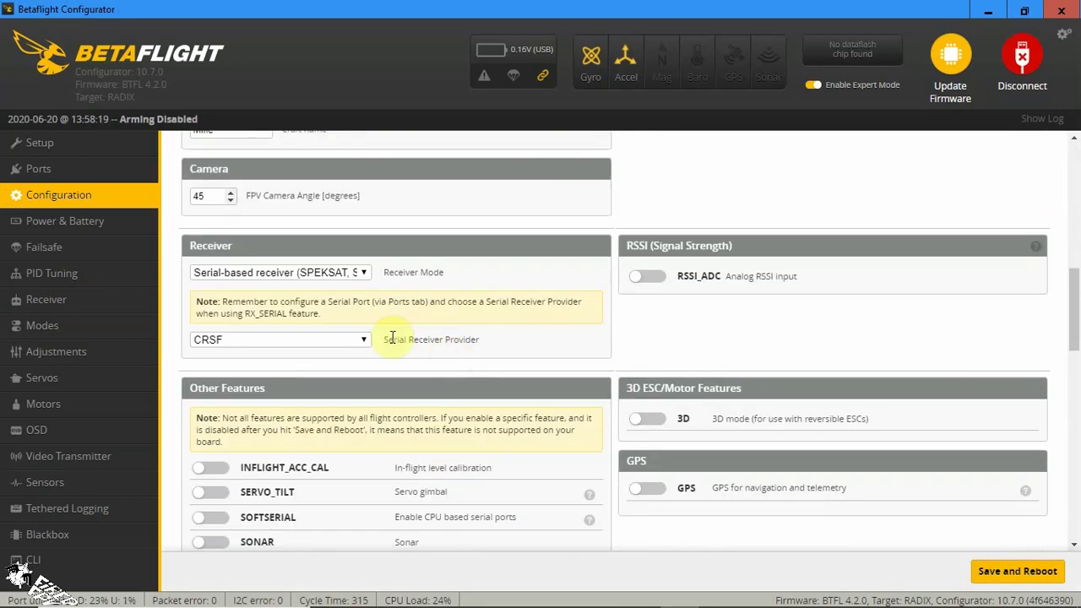
click(342, 344)
click(334, 346)
click(362, 278)
click(360, 279)
click(360, 343)
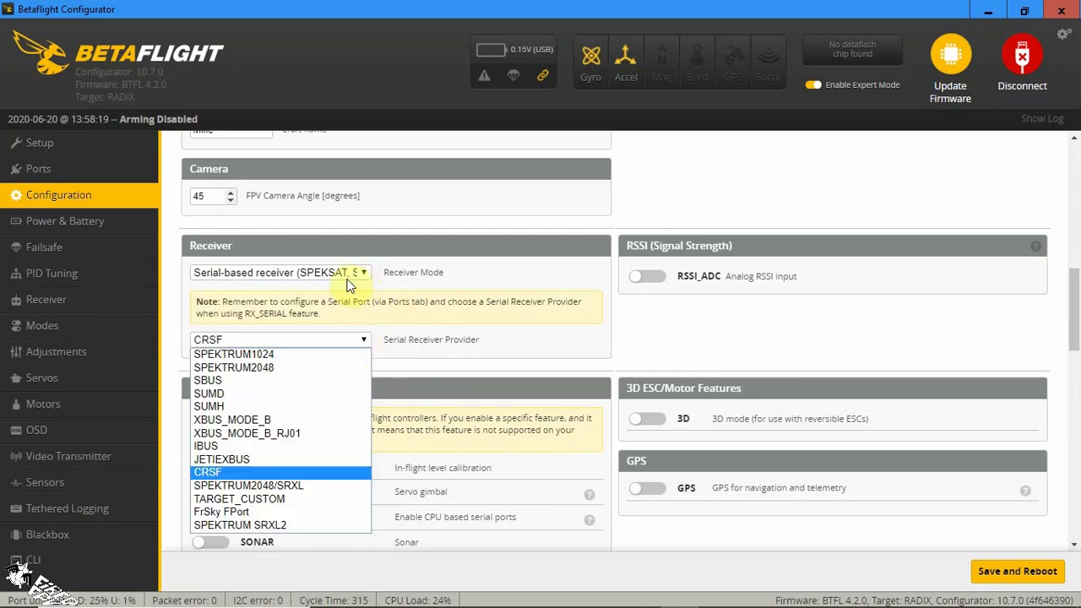
click(365, 341)
click(365, 340)
scroll(263, 338, down, 1)
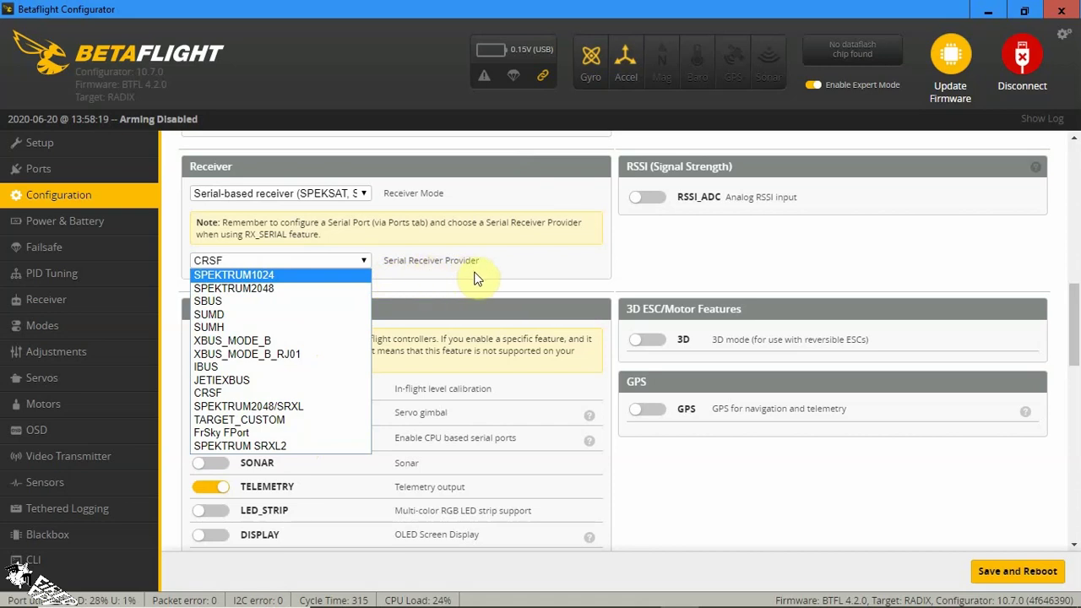
click(410, 278)
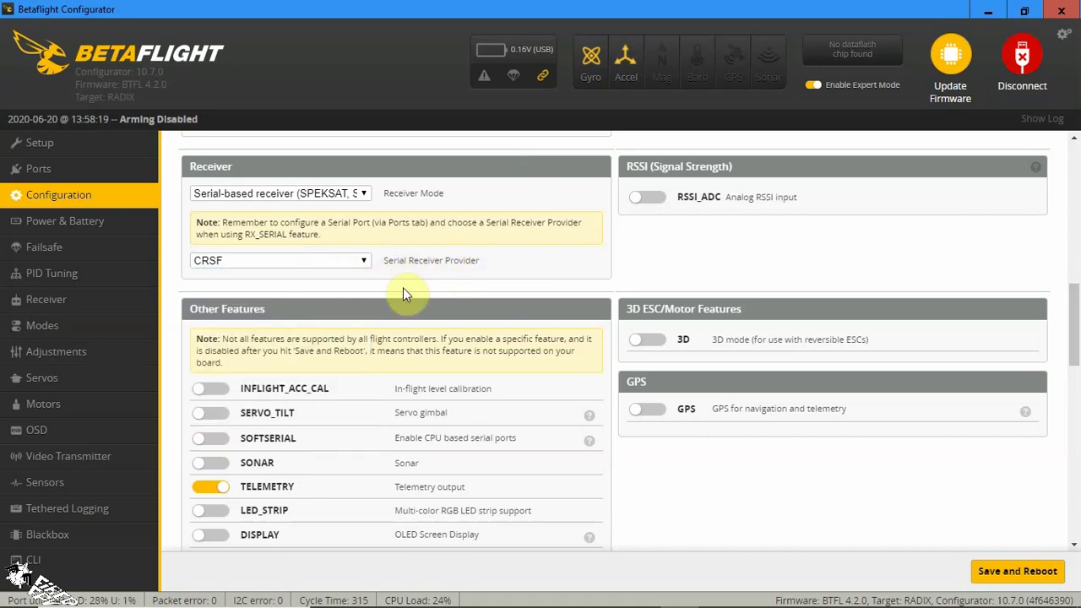
scroll(802, 281, up, 1)
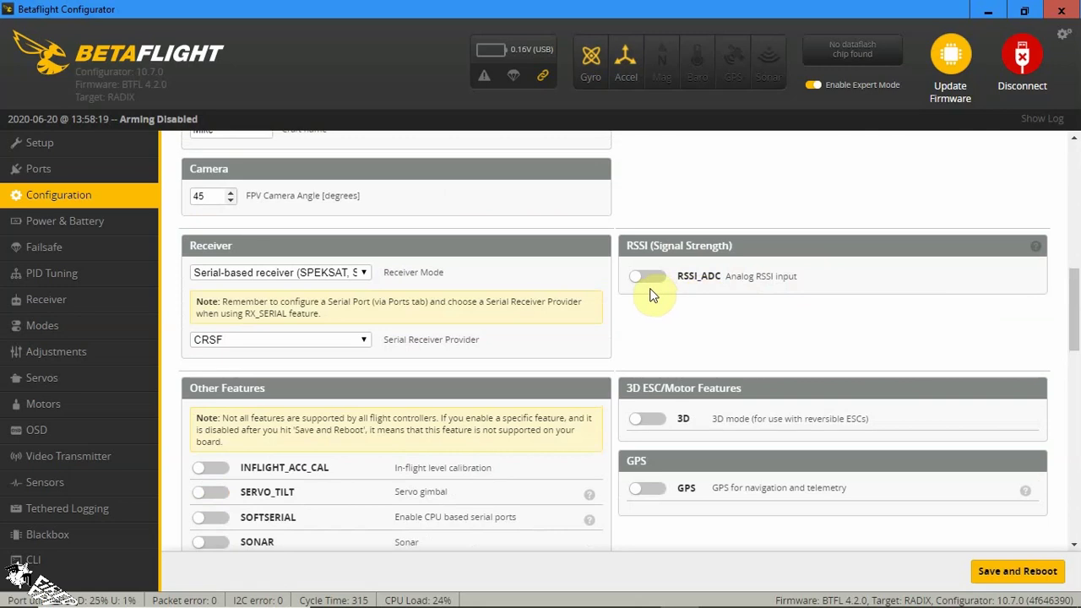
click(361, 272)
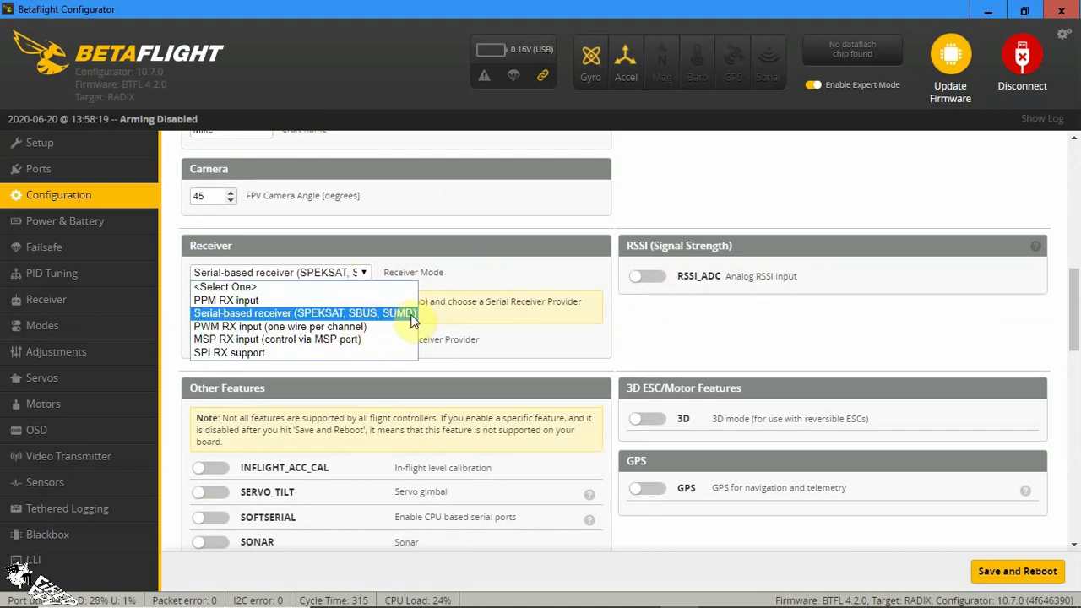
click(787, 339)
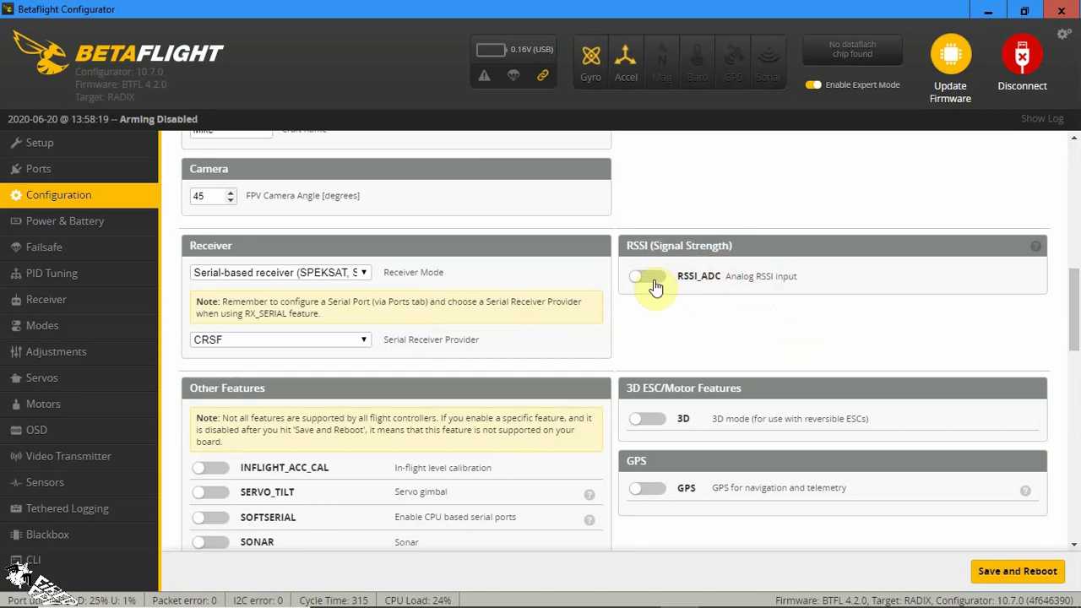
Step: Try enabling RSSI_ADC, and try the RSSI value and RSSI dBm value elements for OSD Profile 1 on the OSD page
click(711, 289)
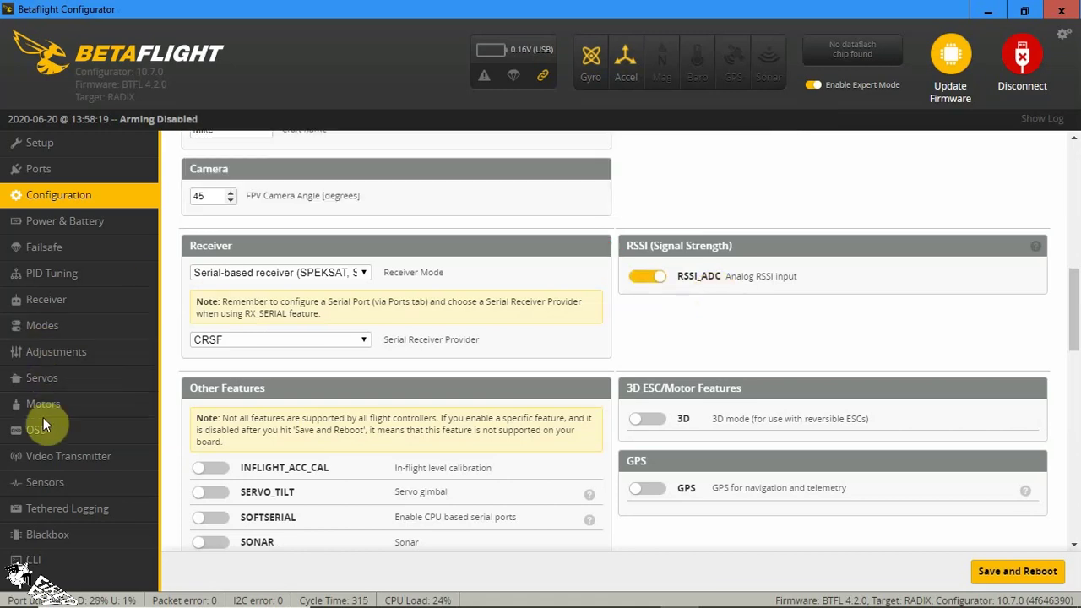
click(43, 426)
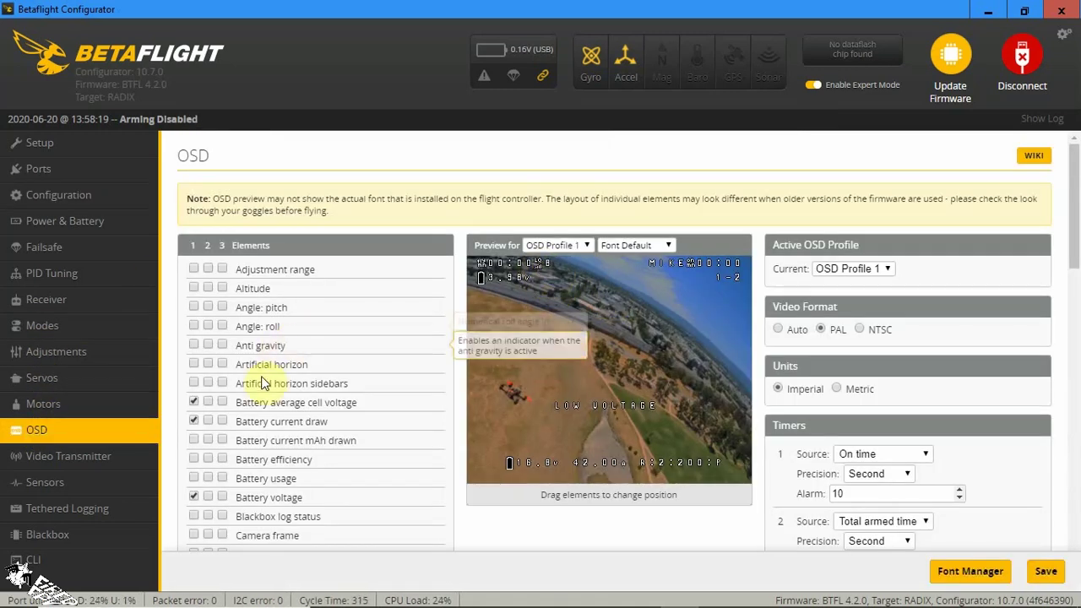
scroll(255, 411, down, 5)
scroll(255, 410, down, 5)
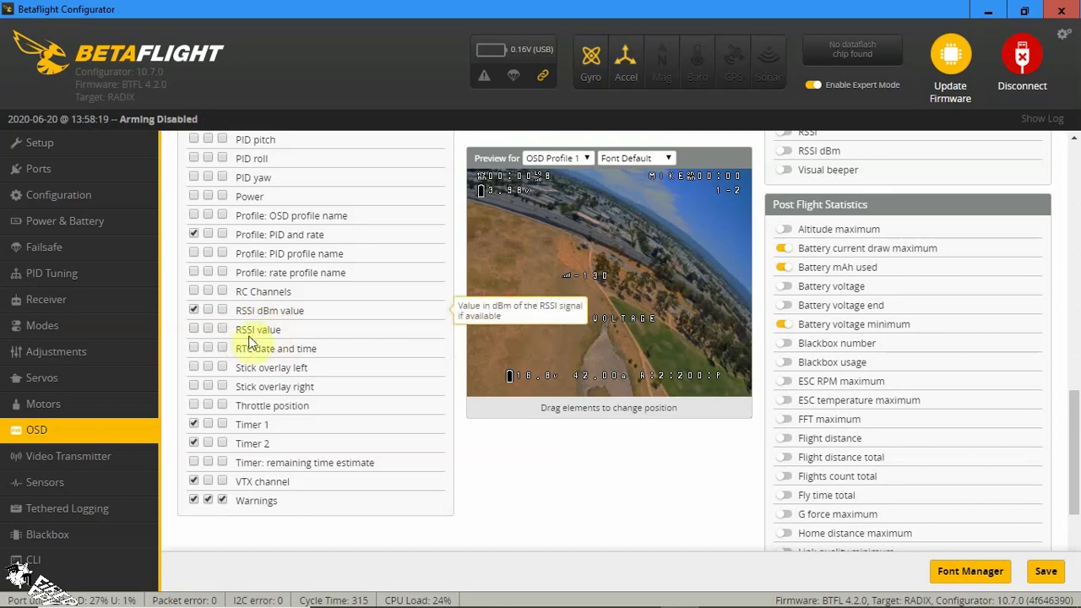
click(195, 331)
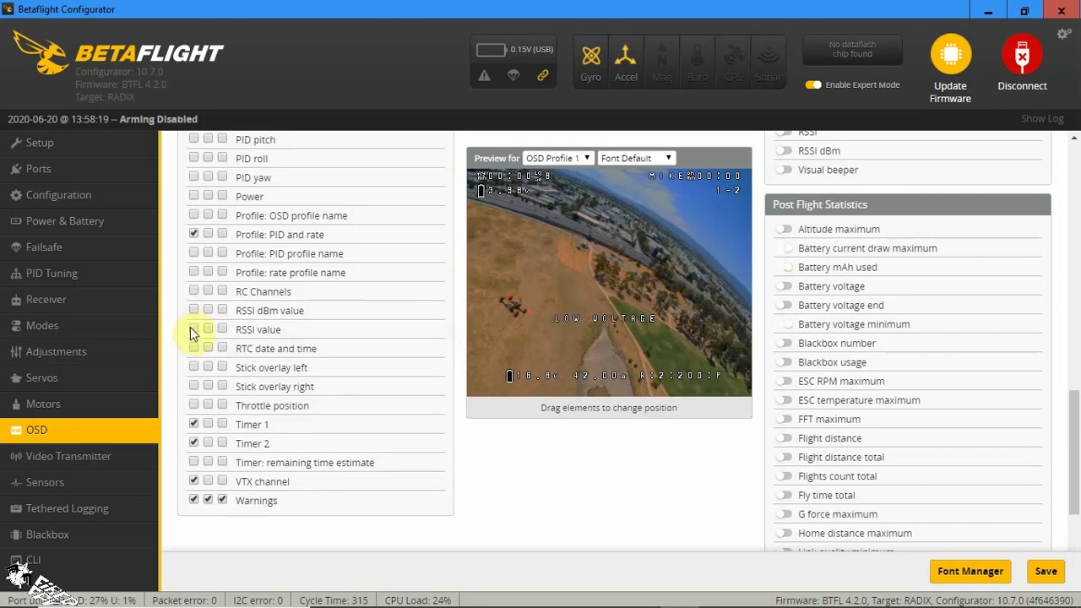
Step: Toggle RSSI_ADC on and off again under RSSI (Signal Strength) on the Configuration page
click(59, 195)
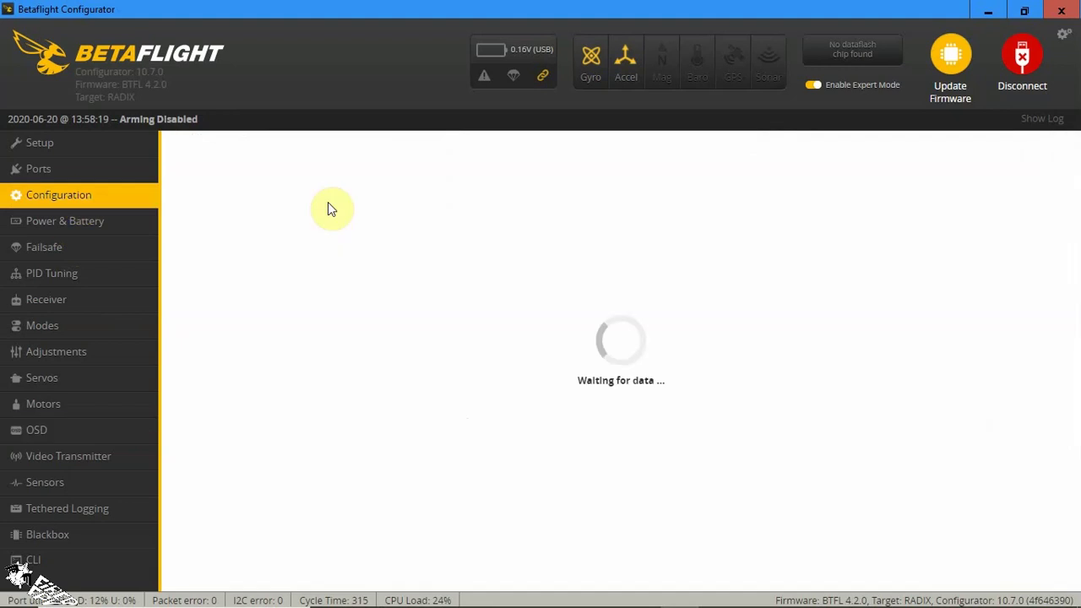
scroll(777, 364, down, 5)
scroll(778, 365, down, 3)
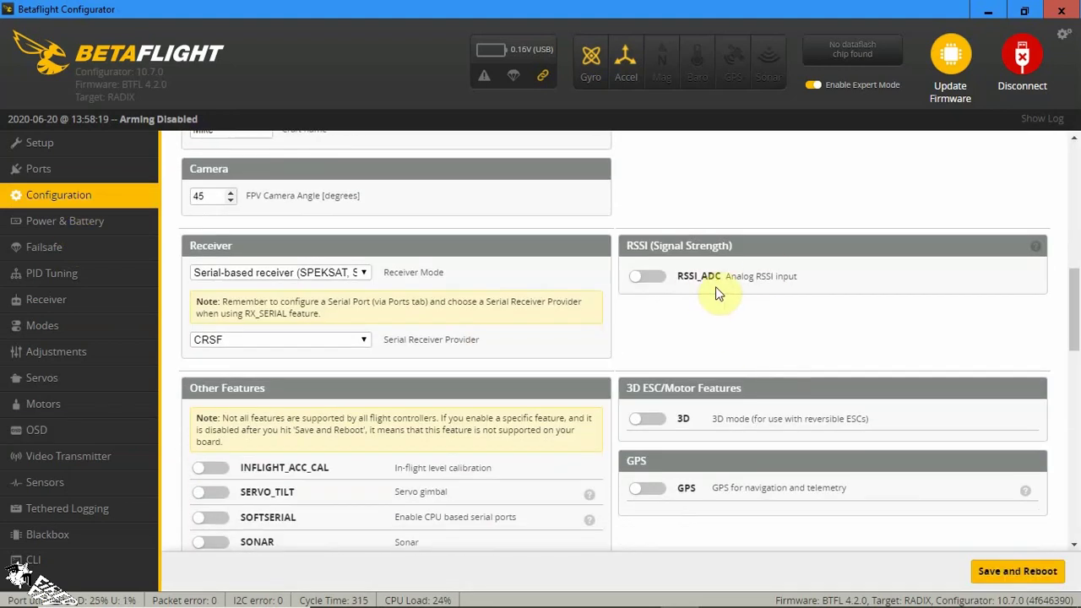
click(655, 281)
click(655, 281)
Step: Review the feature switches under Other Features on the Configuration page, including the help note for SOFTSERIAL
scroll(685, 313, down, 3)
scroll(722, 324, up, 4)
scroll(731, 323, down, 3)
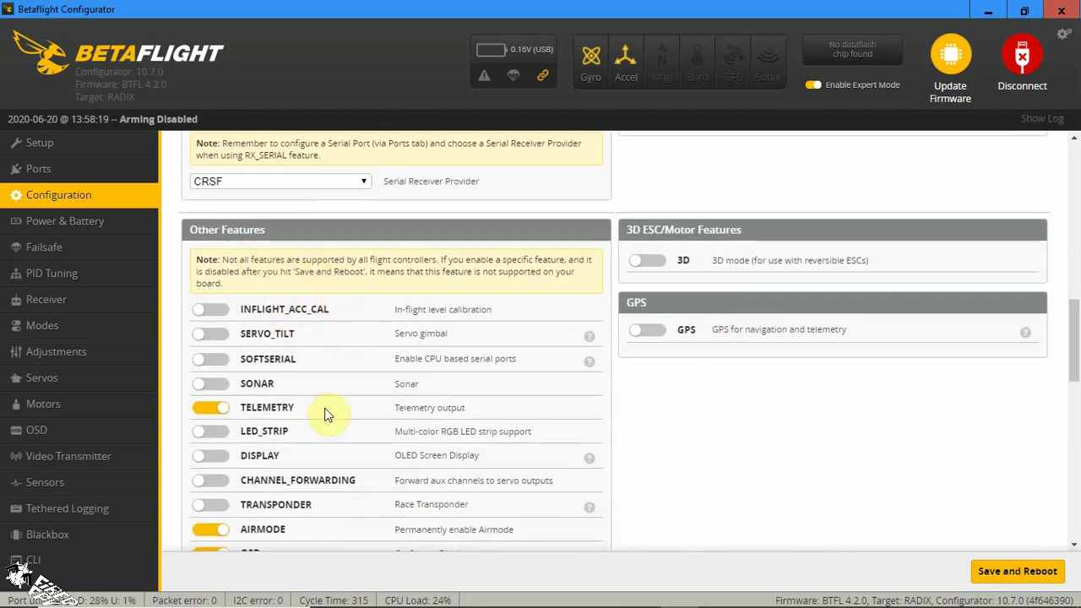
scroll(328, 408, down, 1)
scroll(372, 382, up, 1)
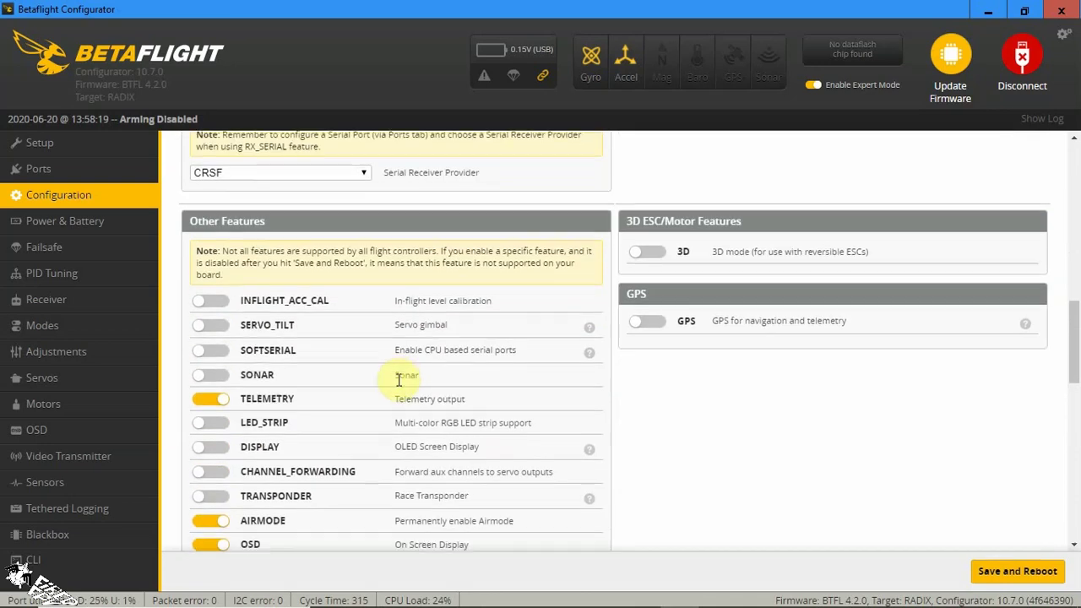
scroll(399, 377, down, 1)
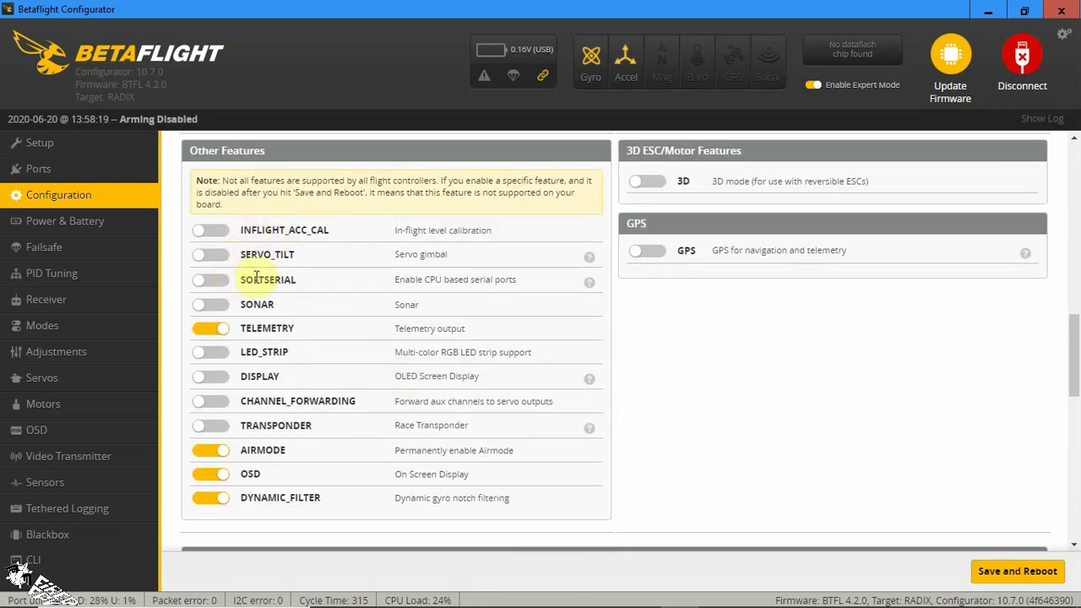
mouse_move(589, 282)
scroll(331, 447, down, 1)
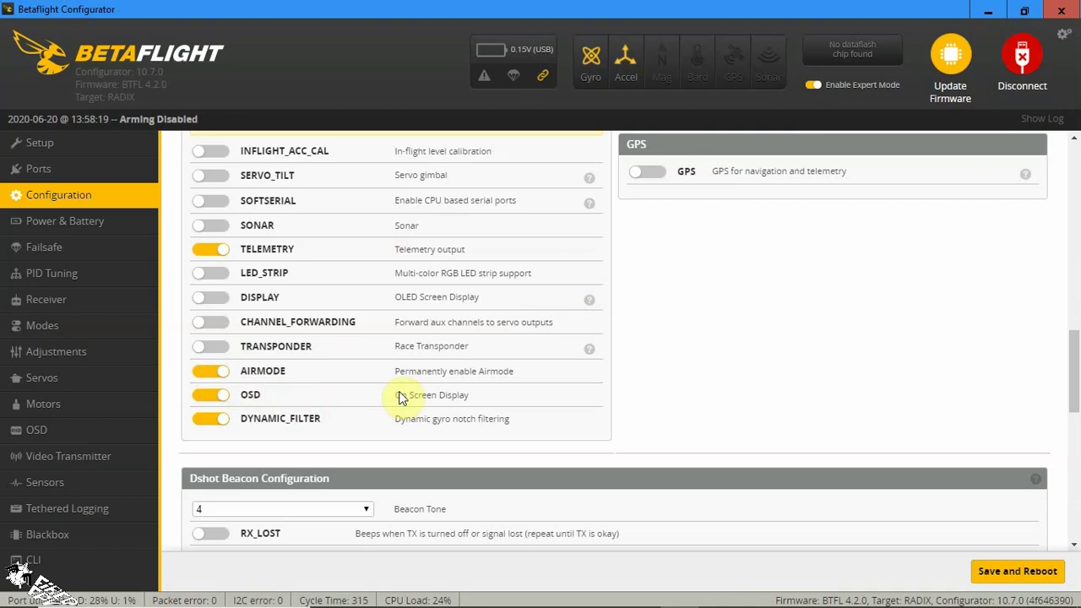
Step: Check the OSD page for the OSD feature and return to the feature switches on the Configuration page
scroll(380, 380, down, 1)
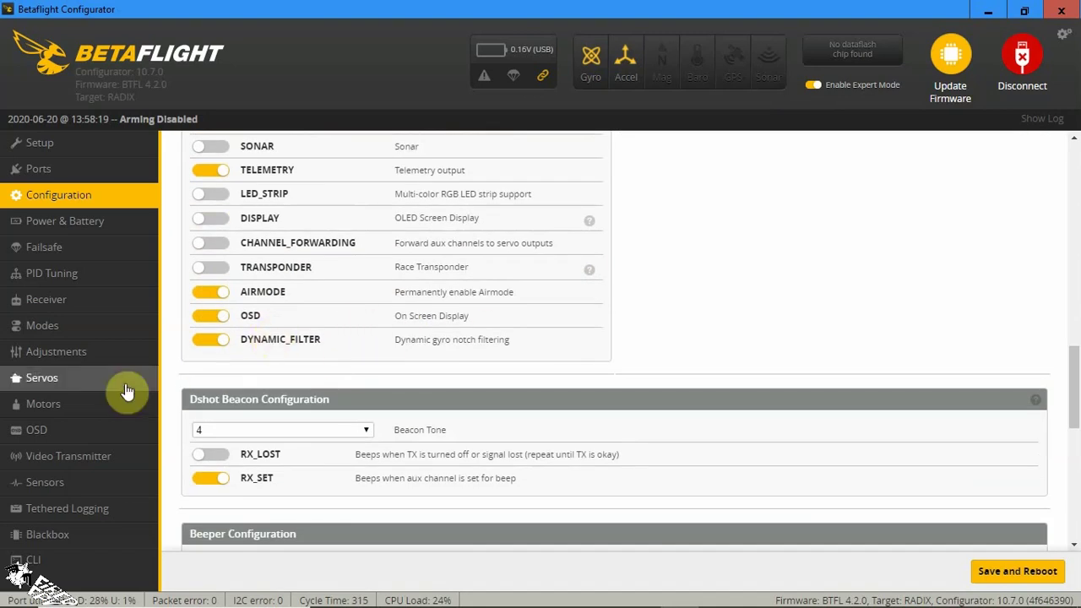
click(38, 432)
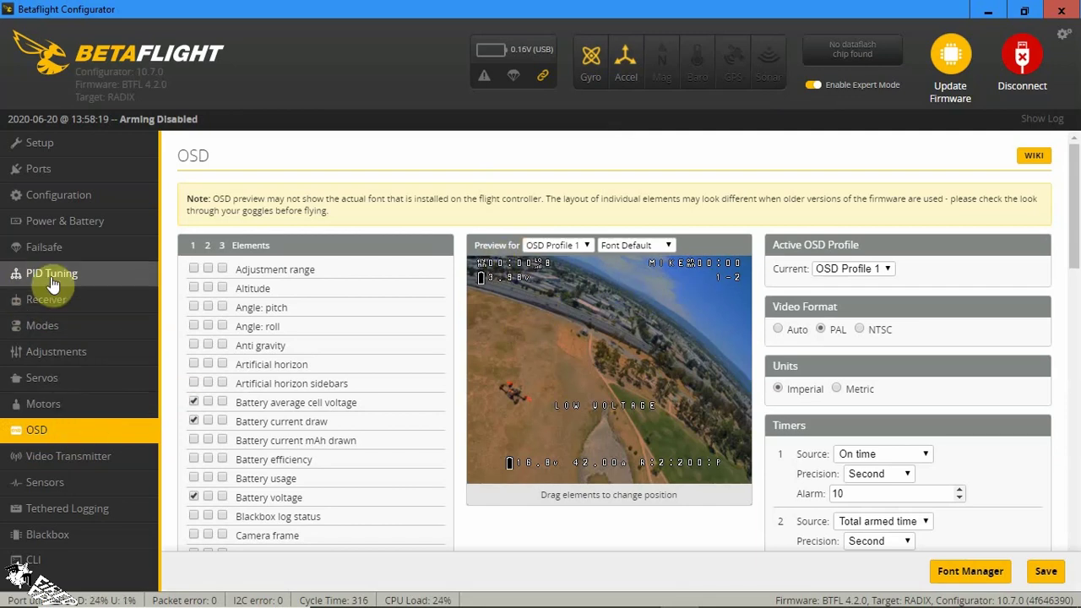
click(51, 194)
scroll(406, 431, down, 15)
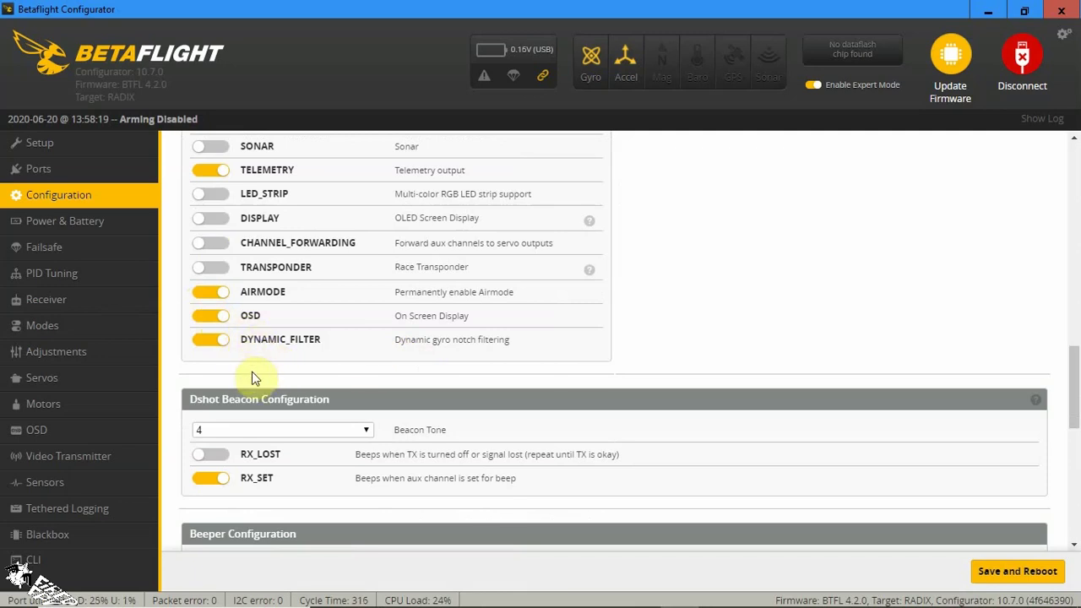
Step: Check the ESC/Motor protocol options on the Configuration page and return to the Dshot Beacon Configuration section
scroll(404, 418, down, 2)
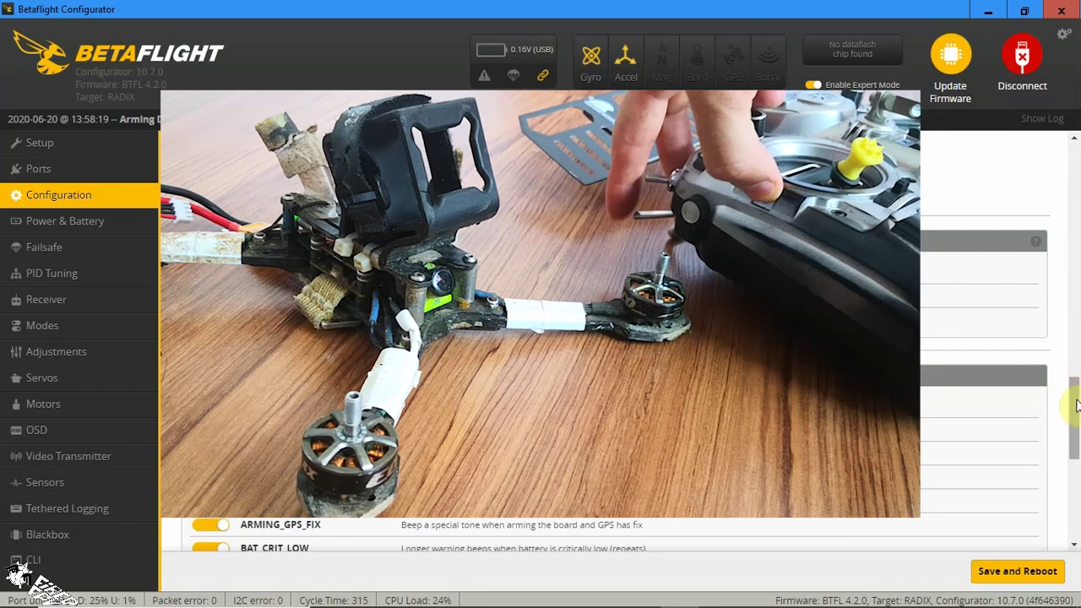
scroll(523, 314, up, 10)
click(698, 270)
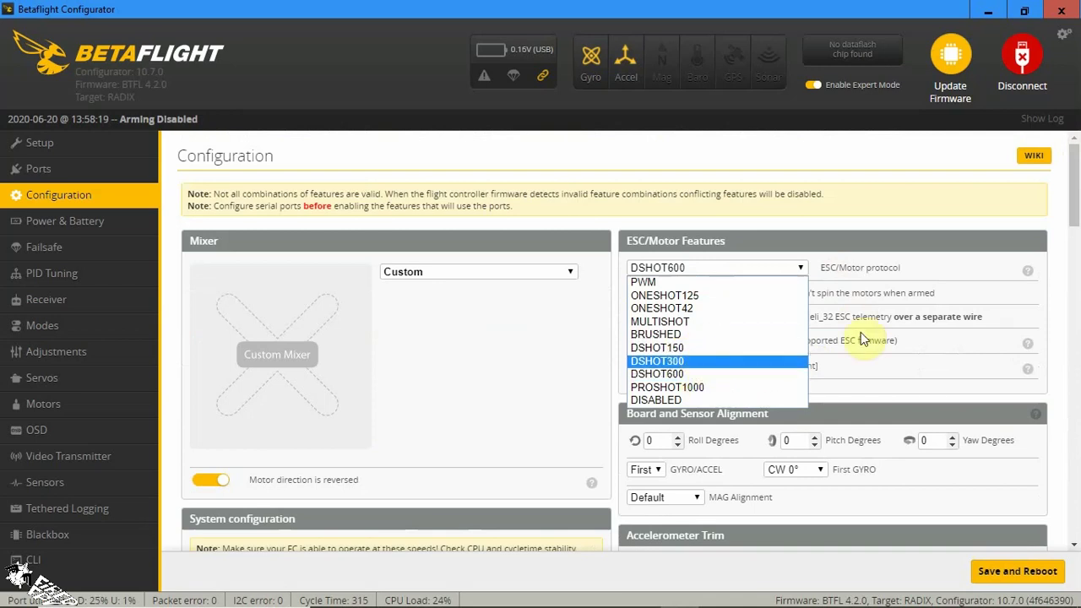
click(957, 322)
drag(1073, 241, 1078, 421)
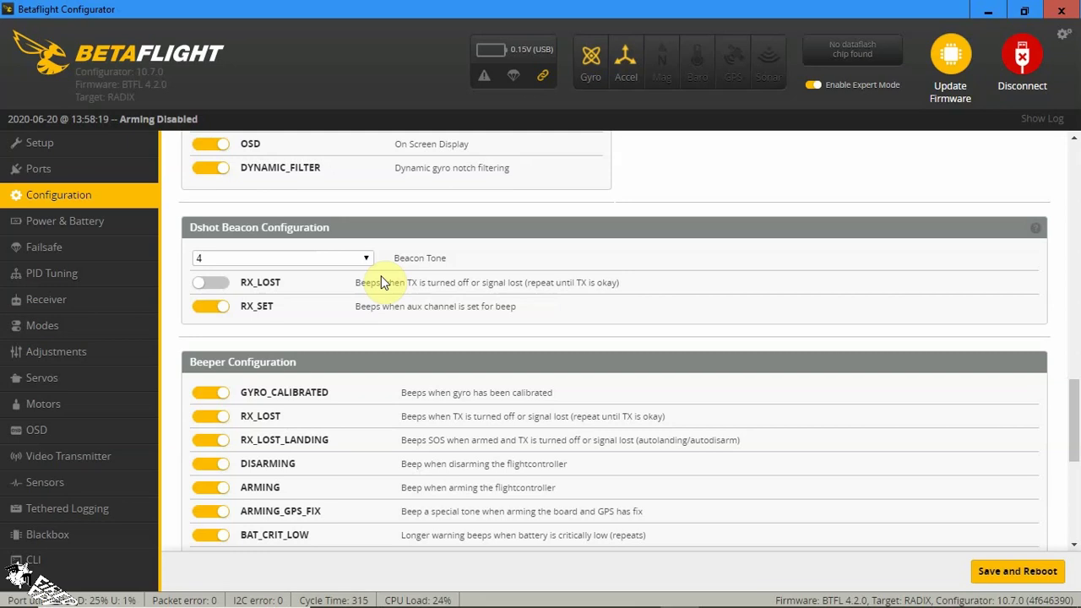
Step: Choose Beacon Tone 4 and toggle RX_LOST on and off again under Dshot Beacon Configuration
click(342, 258)
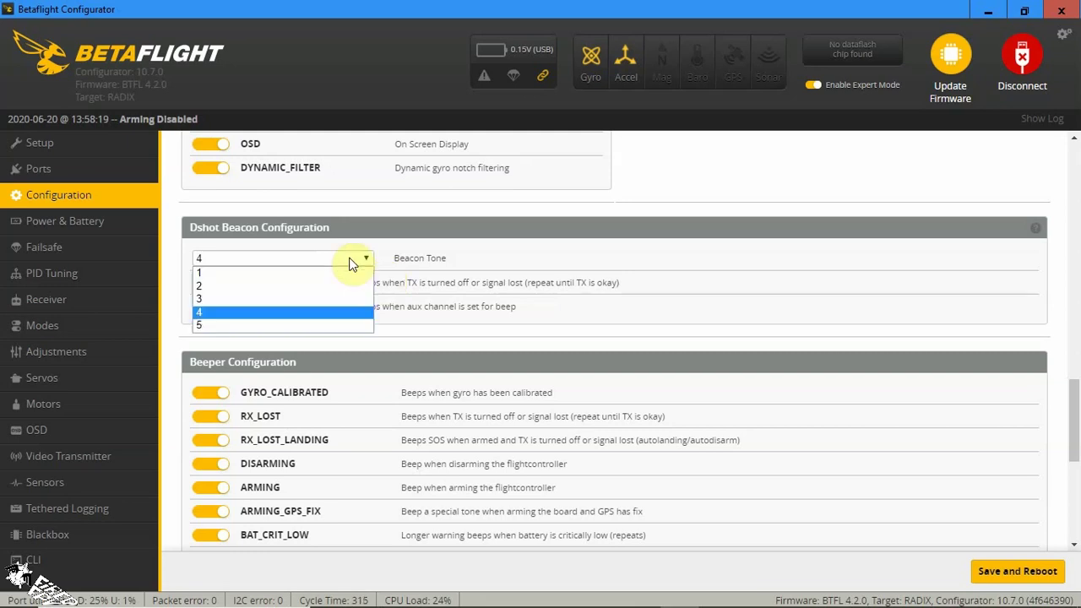
click(340, 311)
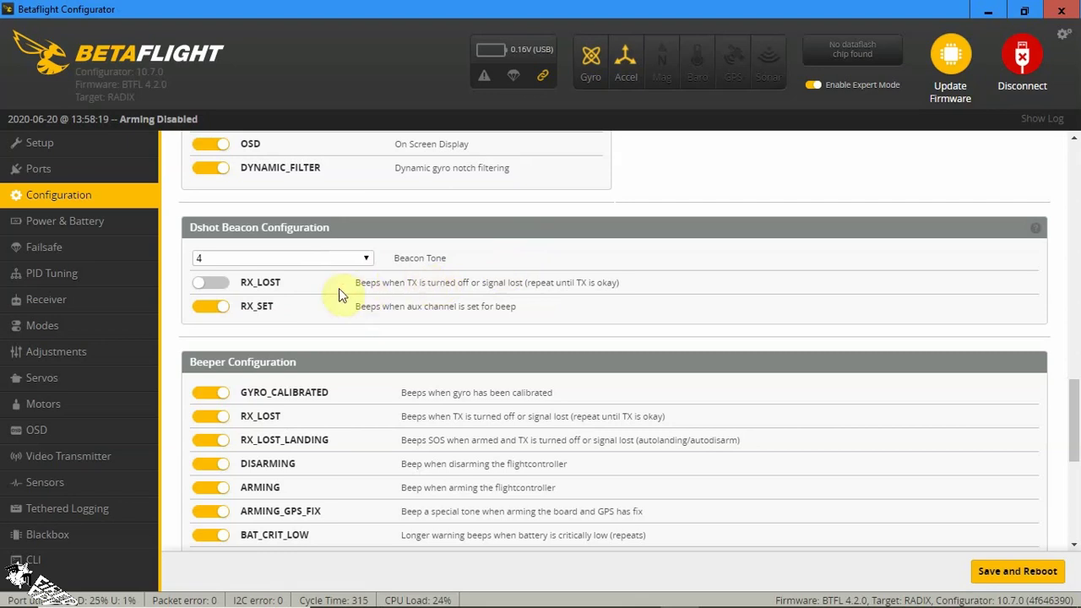
click(217, 288)
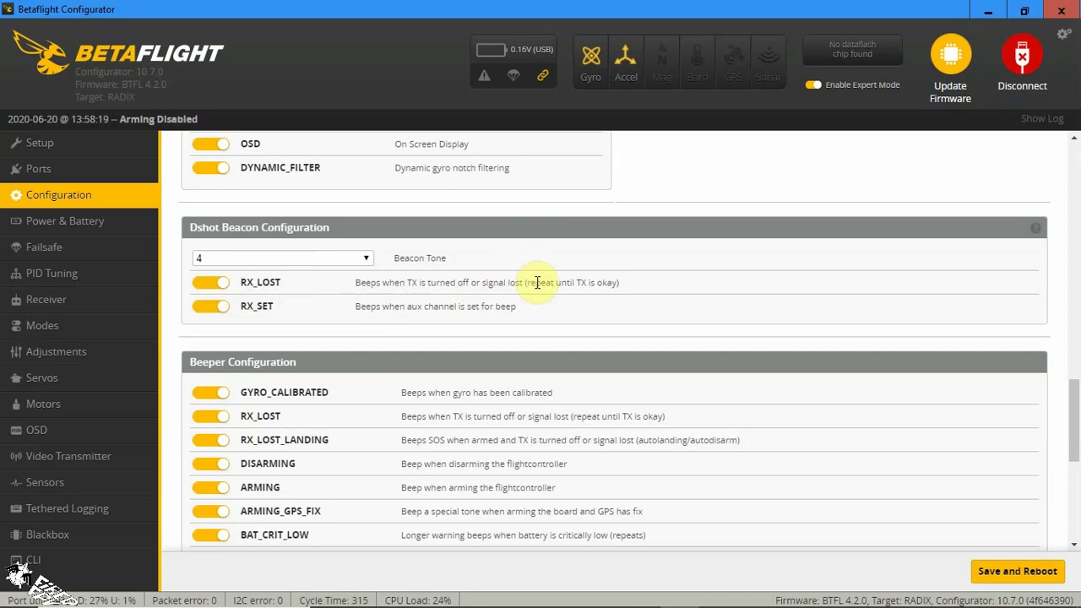
click(217, 288)
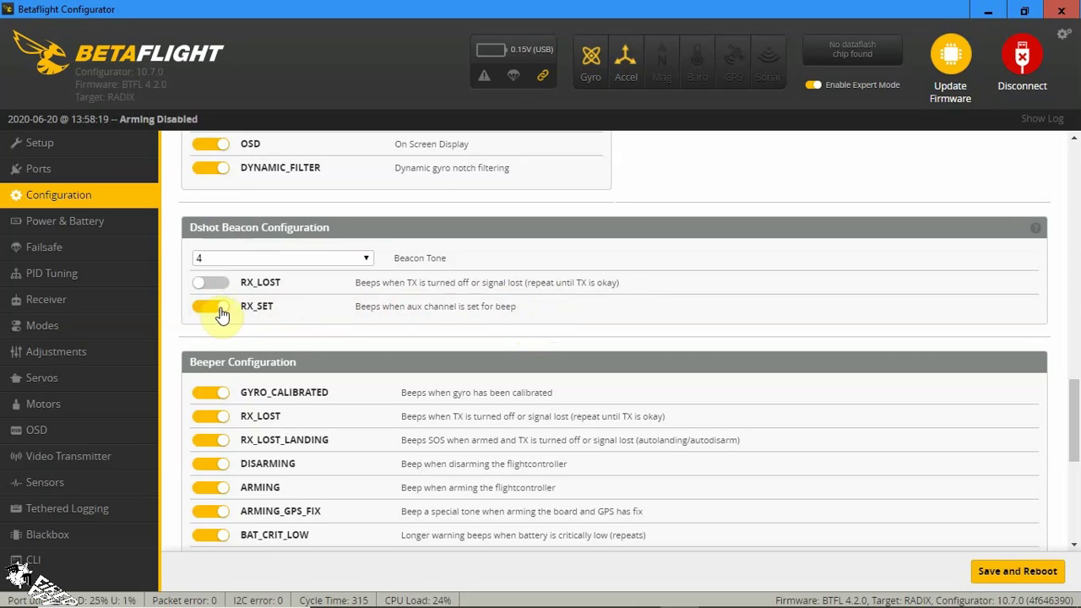
Step: Read the RX_SET beacon description and examine the BEEPER mode's AUX channel range on the Modes page
drag(390, 306, 450, 304)
click(400, 307)
drag(371, 309, 517, 320)
click(513, 314)
click(59, 329)
scroll(414, 379, down, 7)
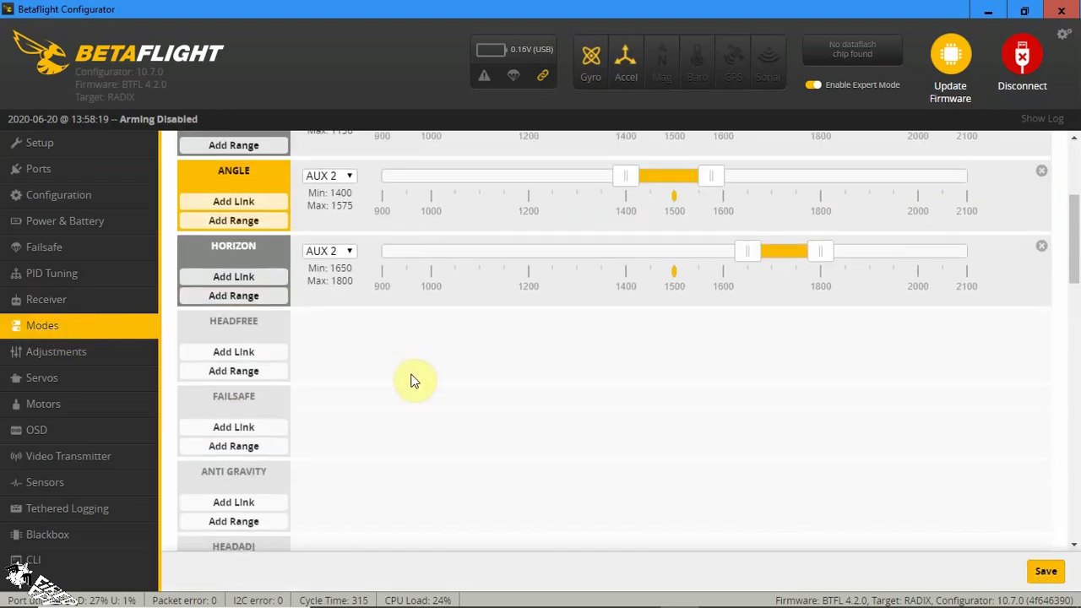
scroll(412, 379, down, 5)
scroll(372, 354, up, 3)
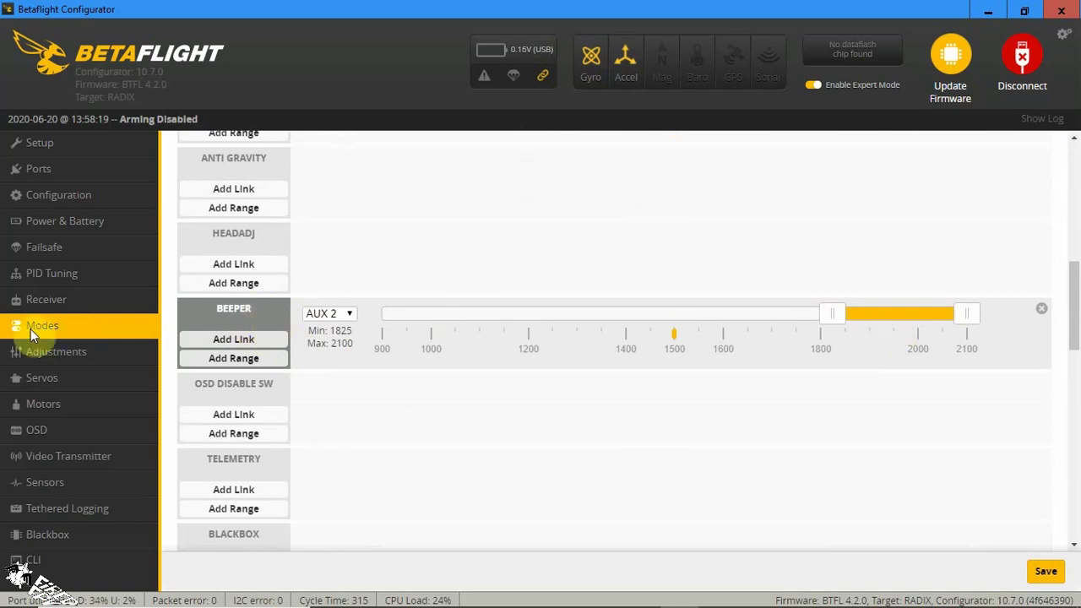
Step: Review the Beeper Configuration switches on the Configuration page, along with the Dshot Beacon and Other Features settings above them
click(74, 198)
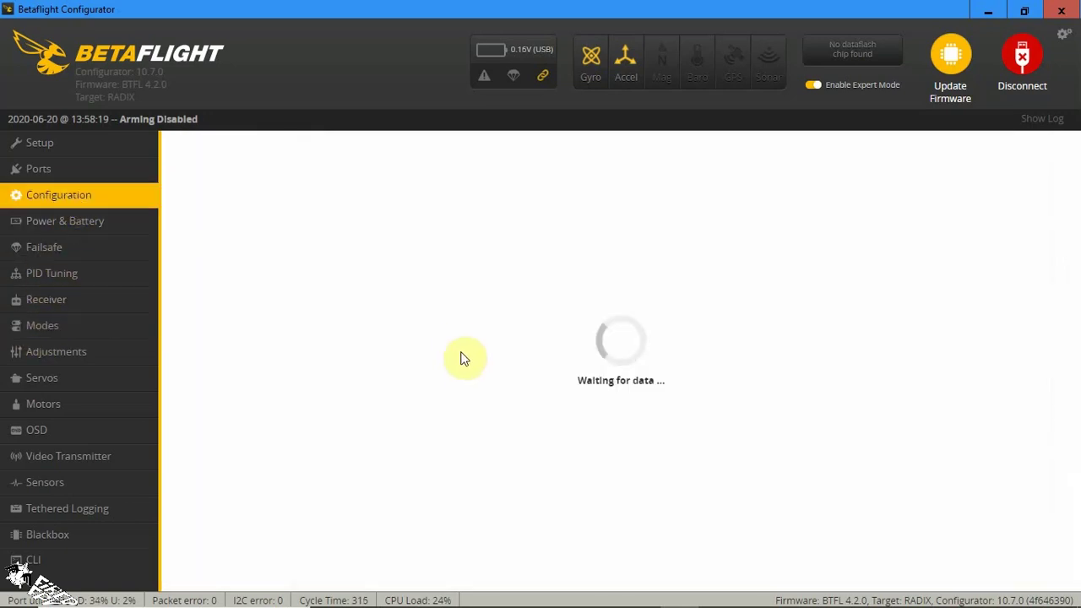
scroll(463, 363, down, 15)
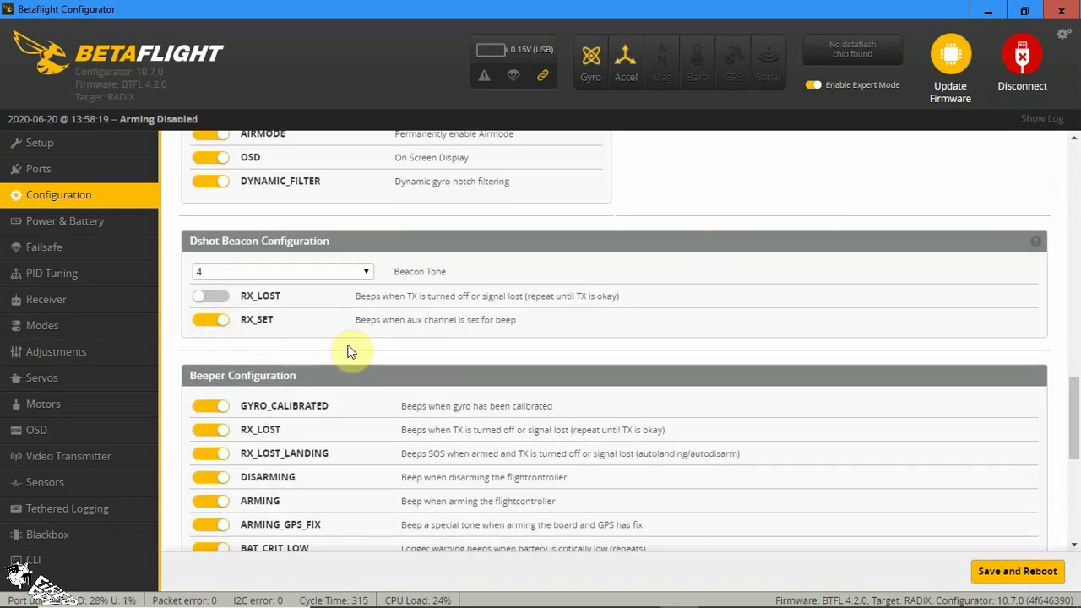
scroll(456, 349, down, 2)
scroll(320, 257, down, 2)
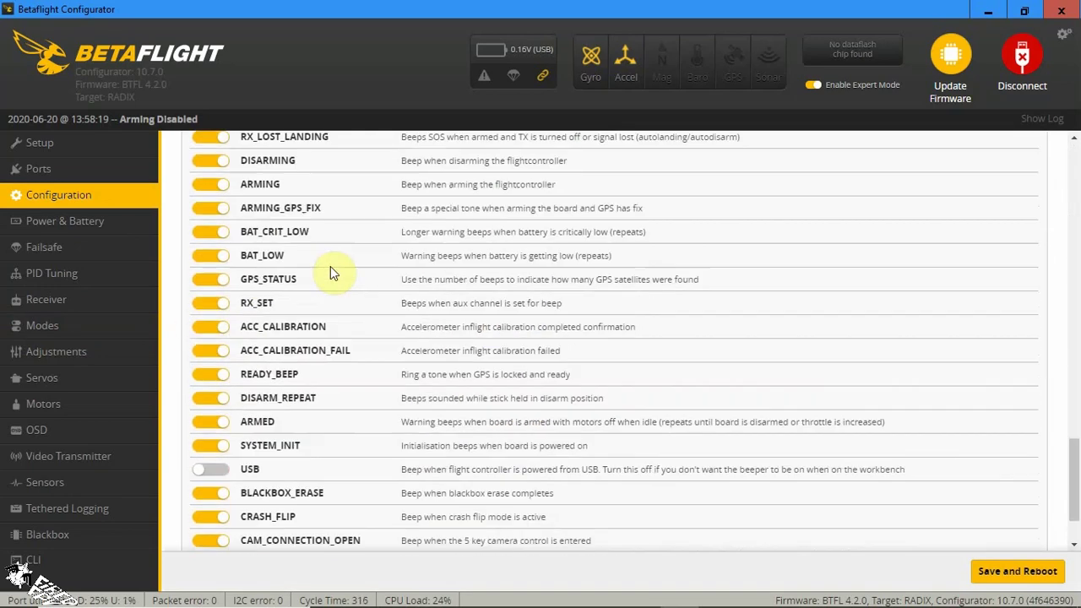
scroll(330, 266, up, 5)
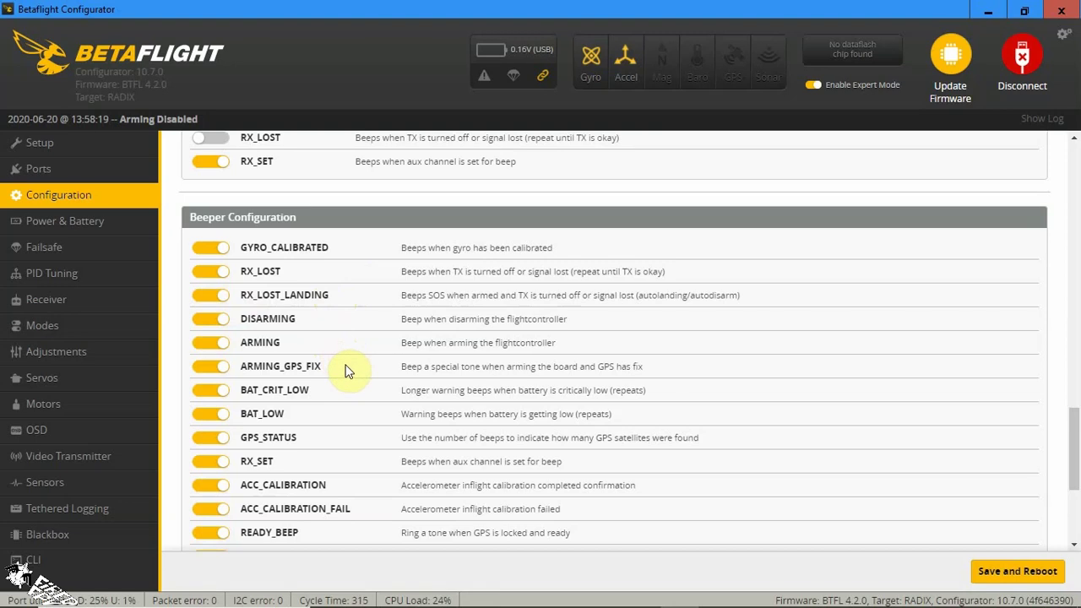
scroll(345, 381, down, 3)
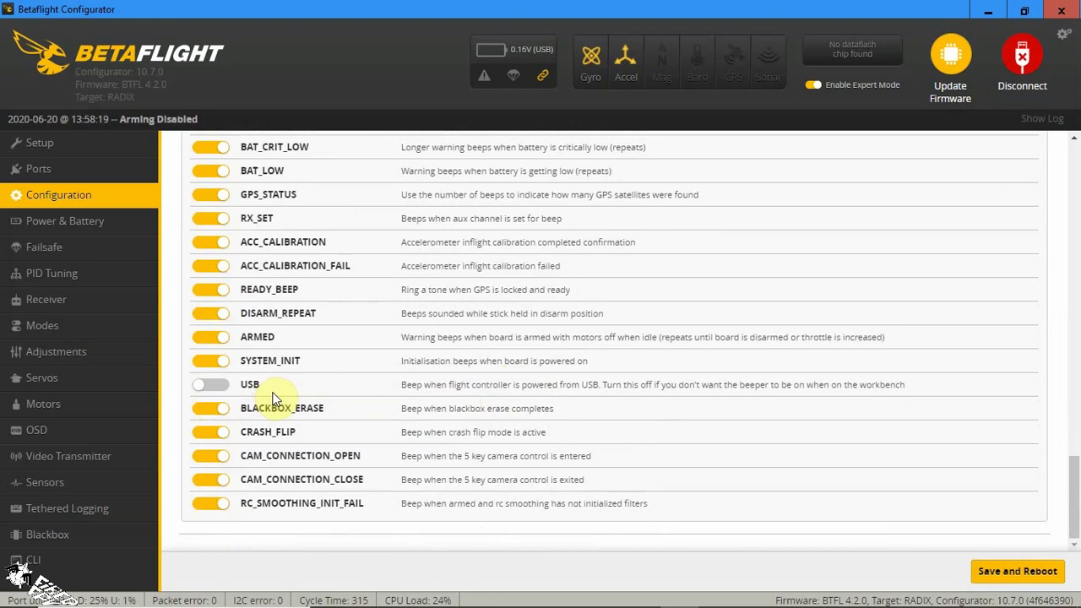
scroll(735, 302, up, 7)
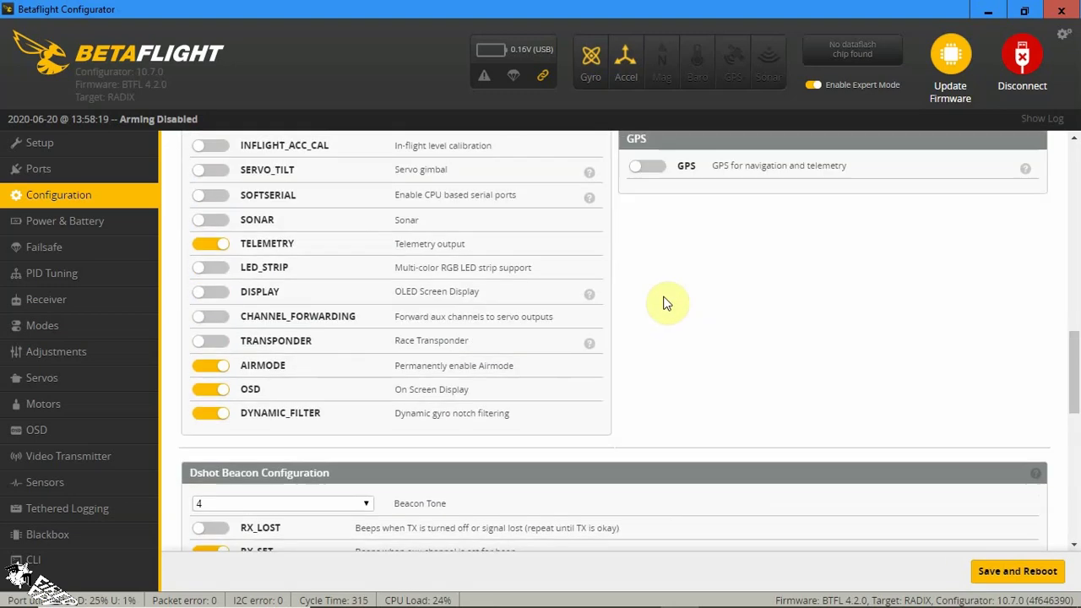
scroll(475, 330, up, 2)
scroll(798, 473, down, 4)
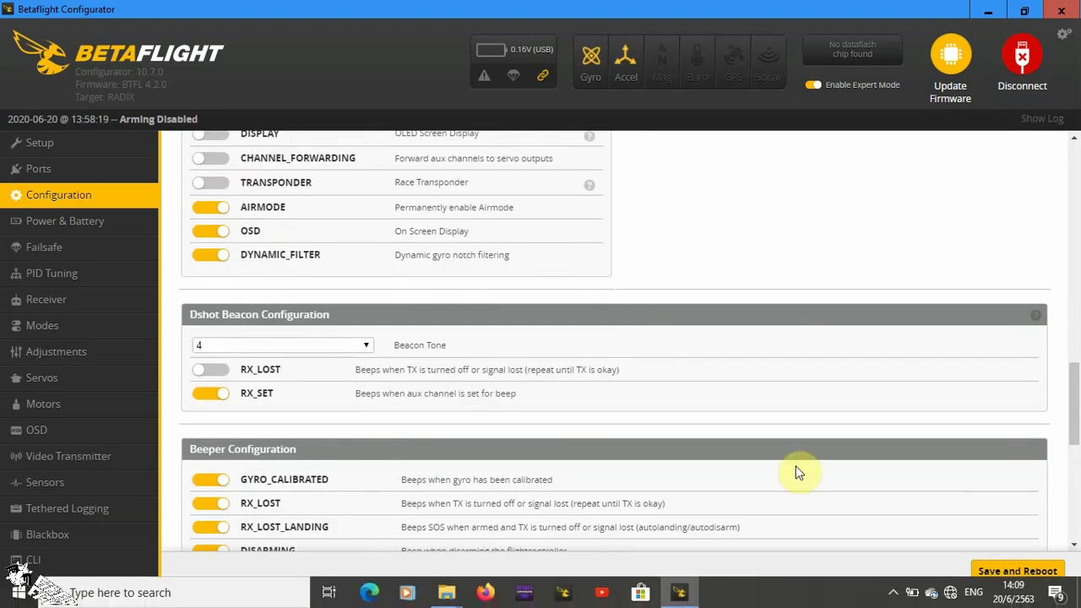
scroll(791, 415, up, 4)
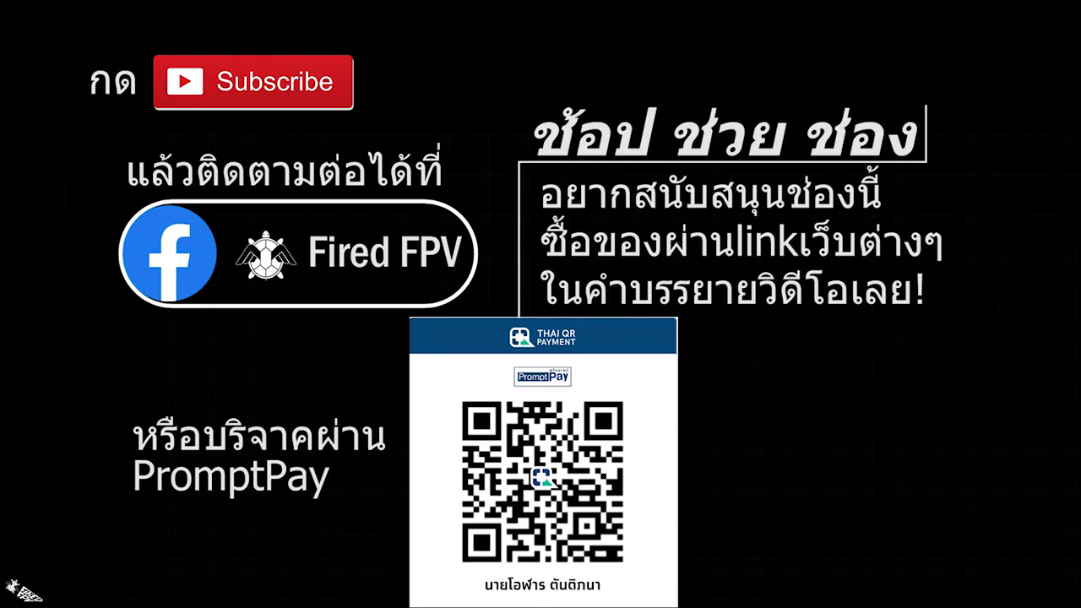